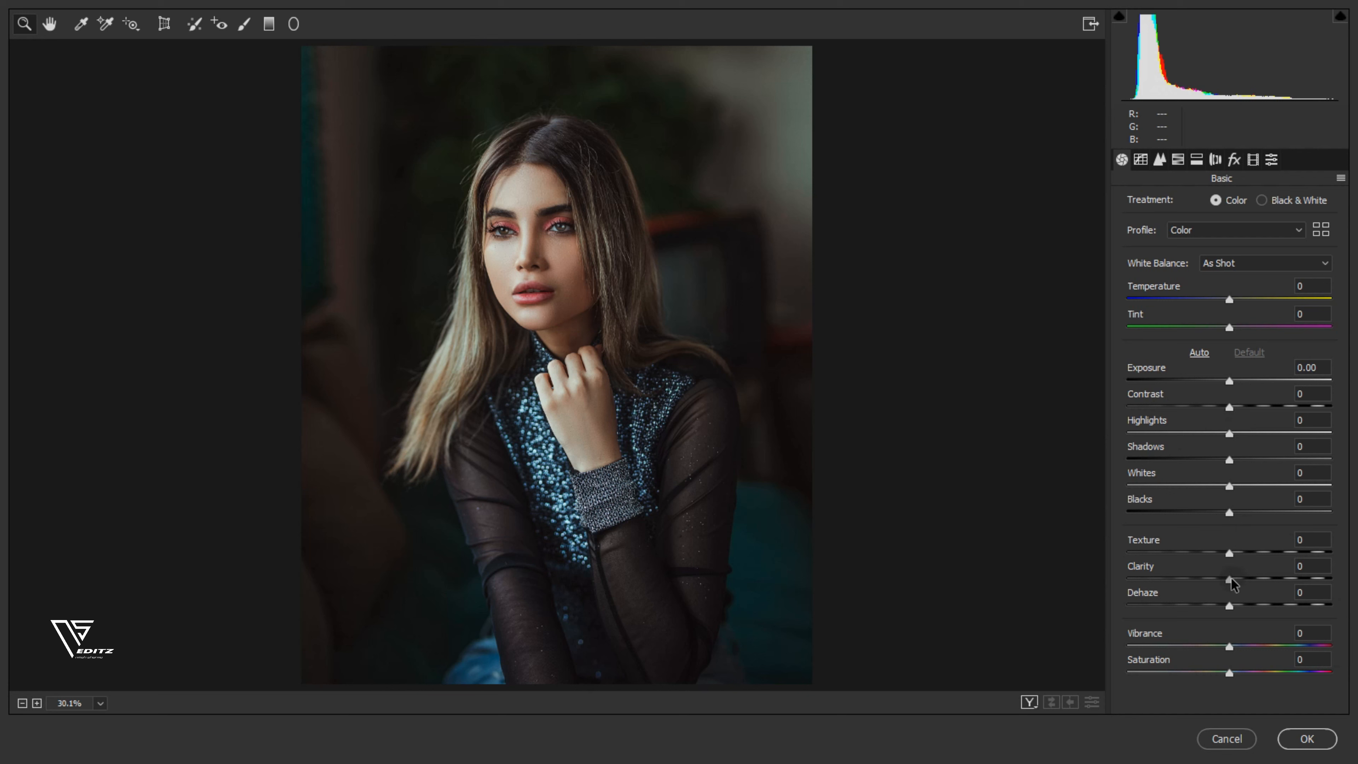
Set Clarity to +22, Highlights to +7 and Shadows to +15 in the Camera Raw basic adjustments
{"action": "left_click_drag", "start_coordinate": [1232, 578], "coordinate": [1264, 581]}
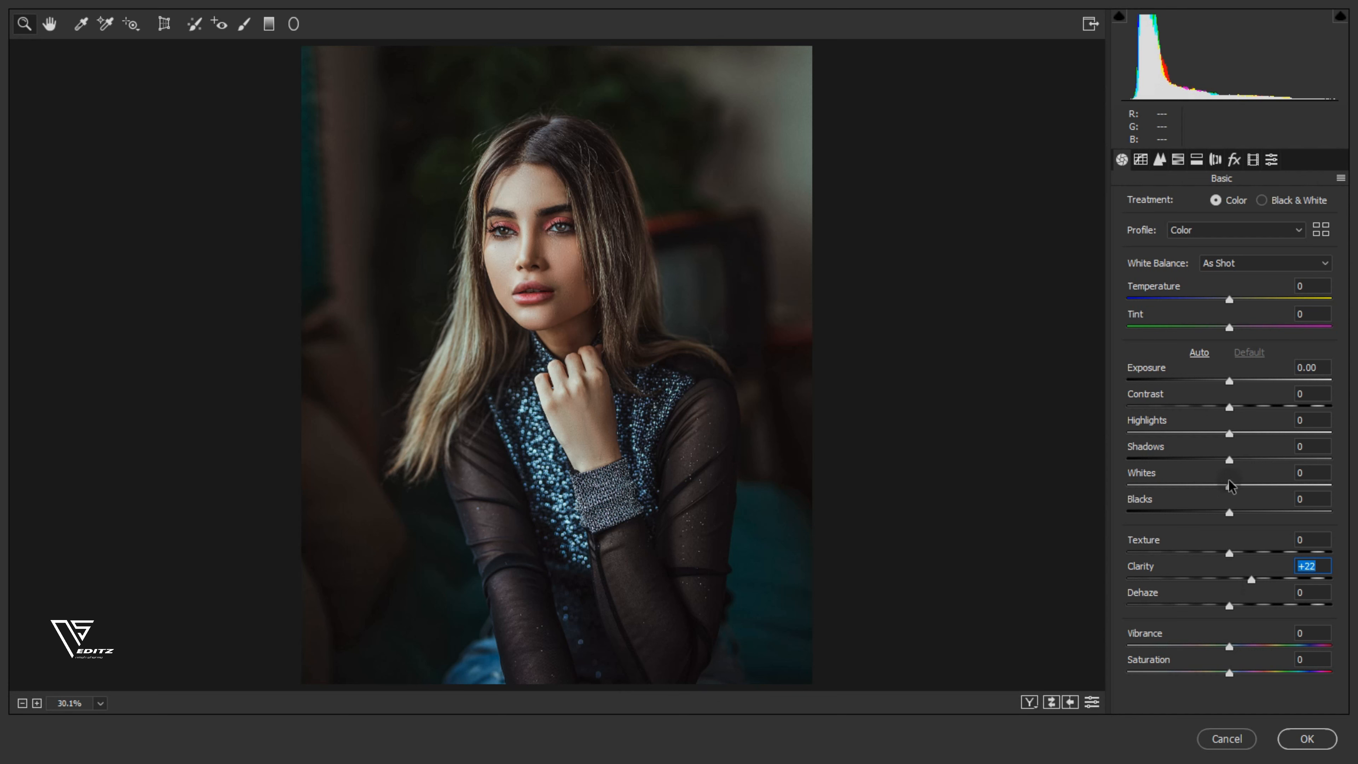
{"action": "left_click", "coordinate": [1229, 434]}
{"action": "left_click_drag", "start_coordinate": [1229, 436], "coordinate": [1244, 464]}
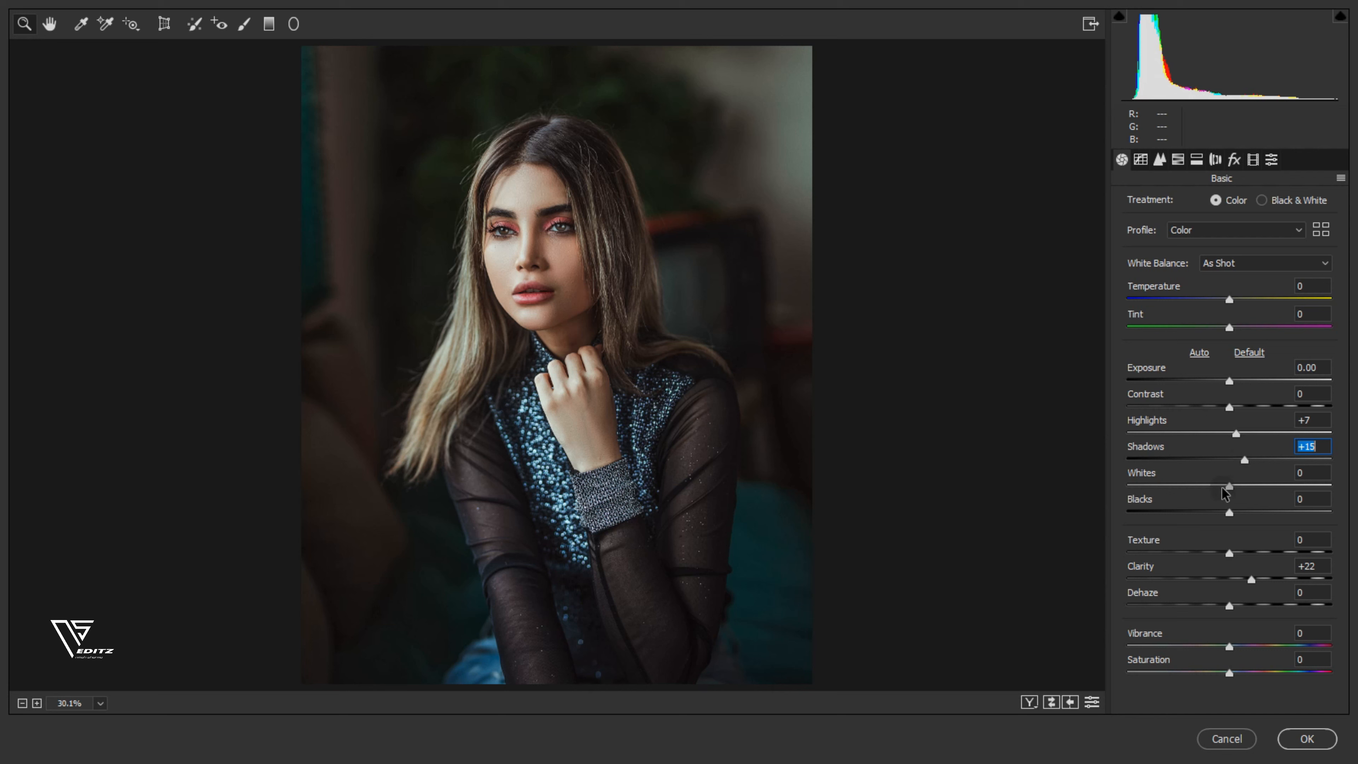
Set Blacks to -5 and Texture to +6, and apply the Camera Raw adjustments to the layer
{"action": "left_click", "coordinate": [1229, 511]}
{"action": "left_click_drag", "start_coordinate": [1230, 512], "coordinate": [1222, 512]}
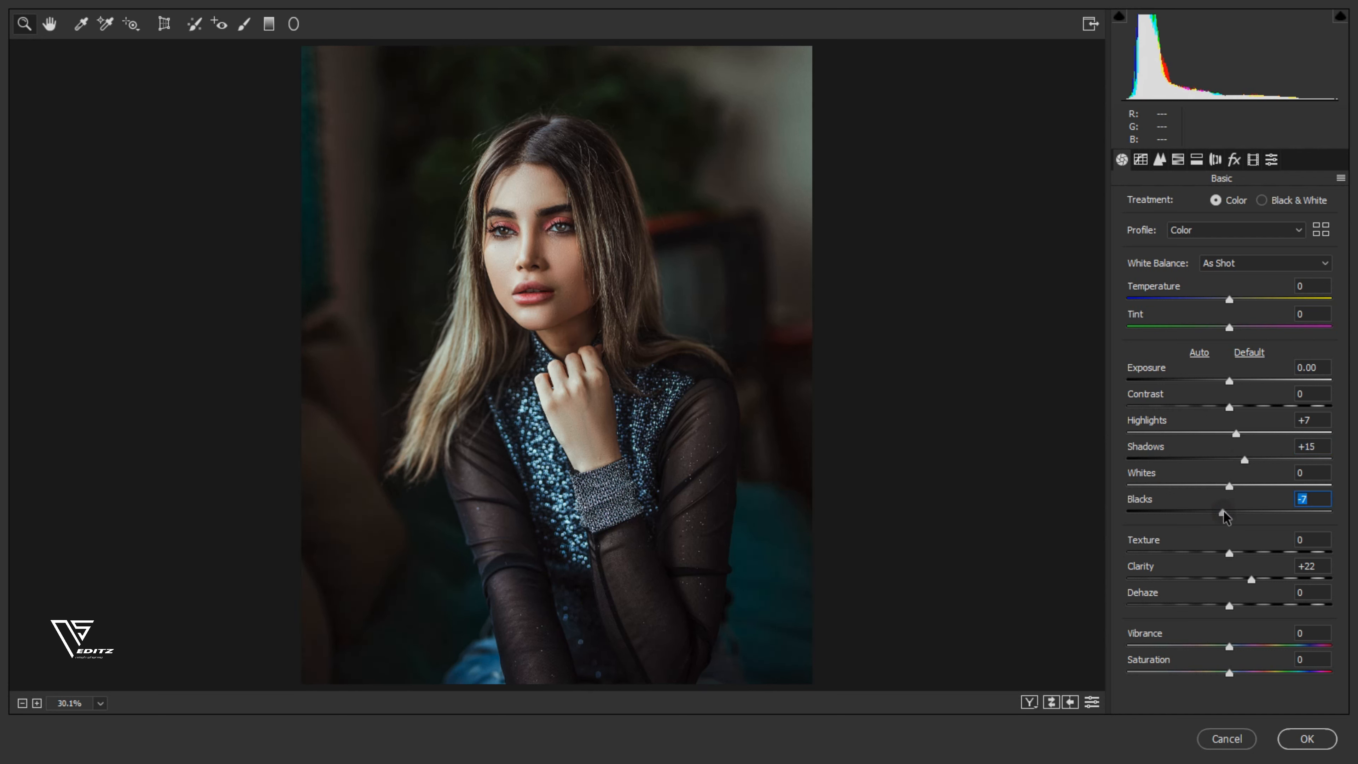
{"action": "type", "text": "-"}
{"action": "key", "text": "BackSpace"}
{"action": "type", "text": "-5"}
{"action": "left_click_drag", "start_coordinate": [1230, 553], "coordinate": [1236, 556]}
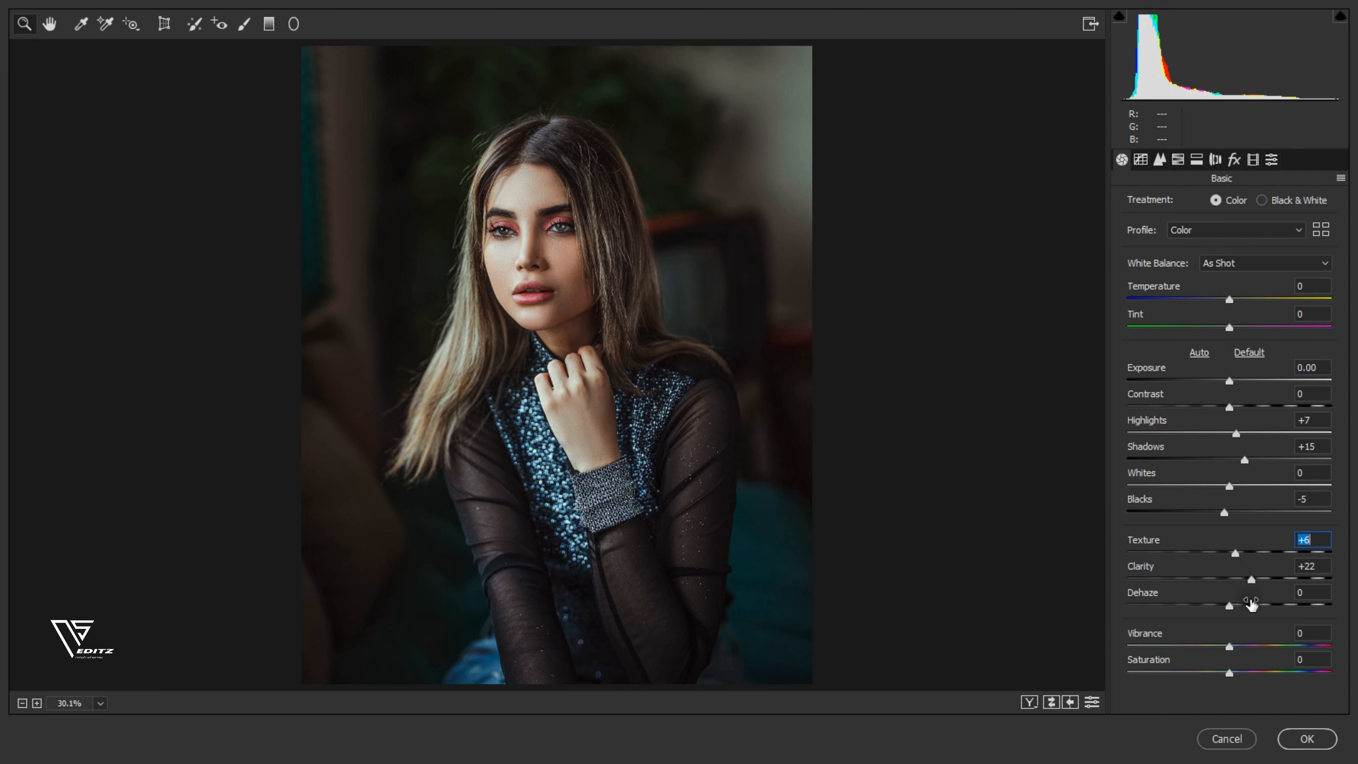
{"action": "left_click", "coordinate": [1298, 740]}
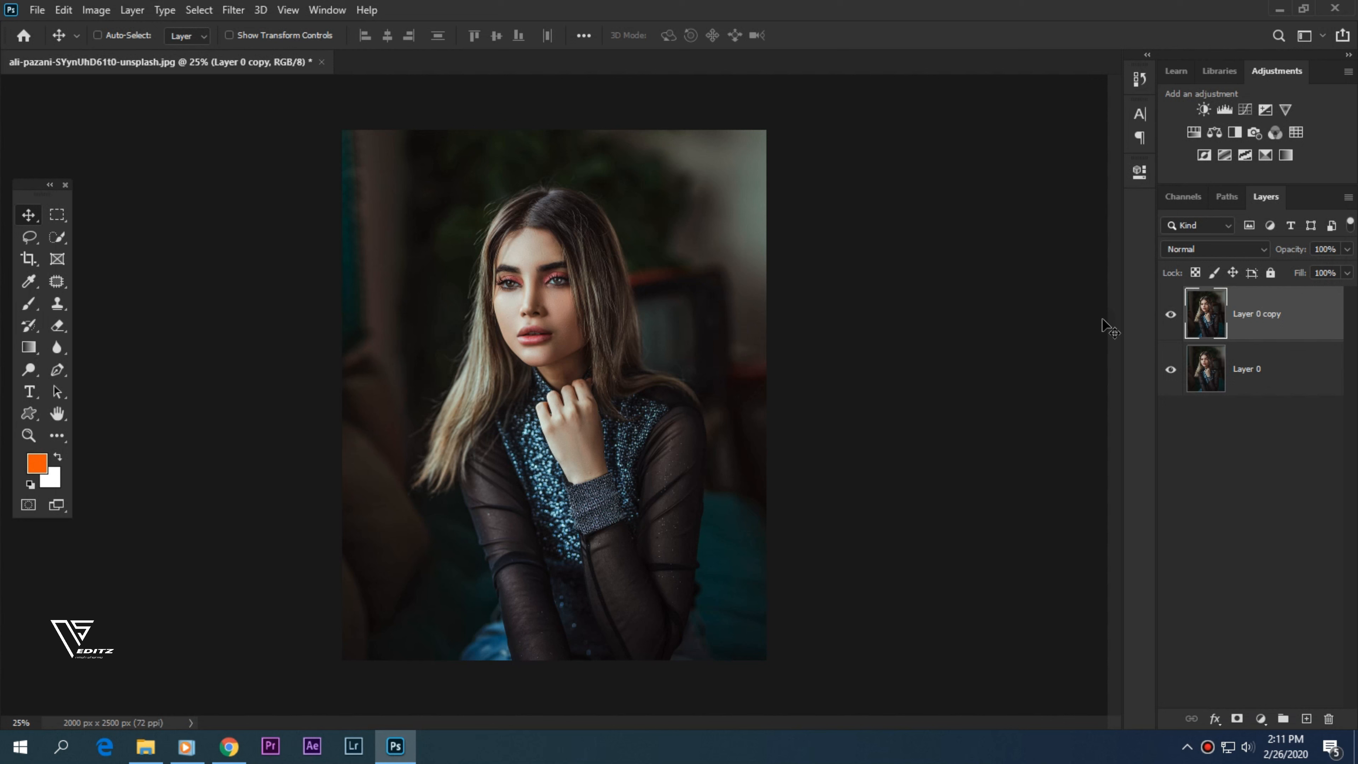
Compare the portrait with and without Layer 0 copy, and duplicate that layer
{"action": "left_click", "coordinate": [1170, 315]}
{"action": "left_click", "coordinate": [1171, 316]}
{"action": "left_click_drag", "start_coordinate": [1286, 314], "coordinate": [1307, 719]}
Open the Photo-Toolbox SkinFiner filter for the new duplicate layer
{"action": "left_click", "coordinate": [234, 10]}
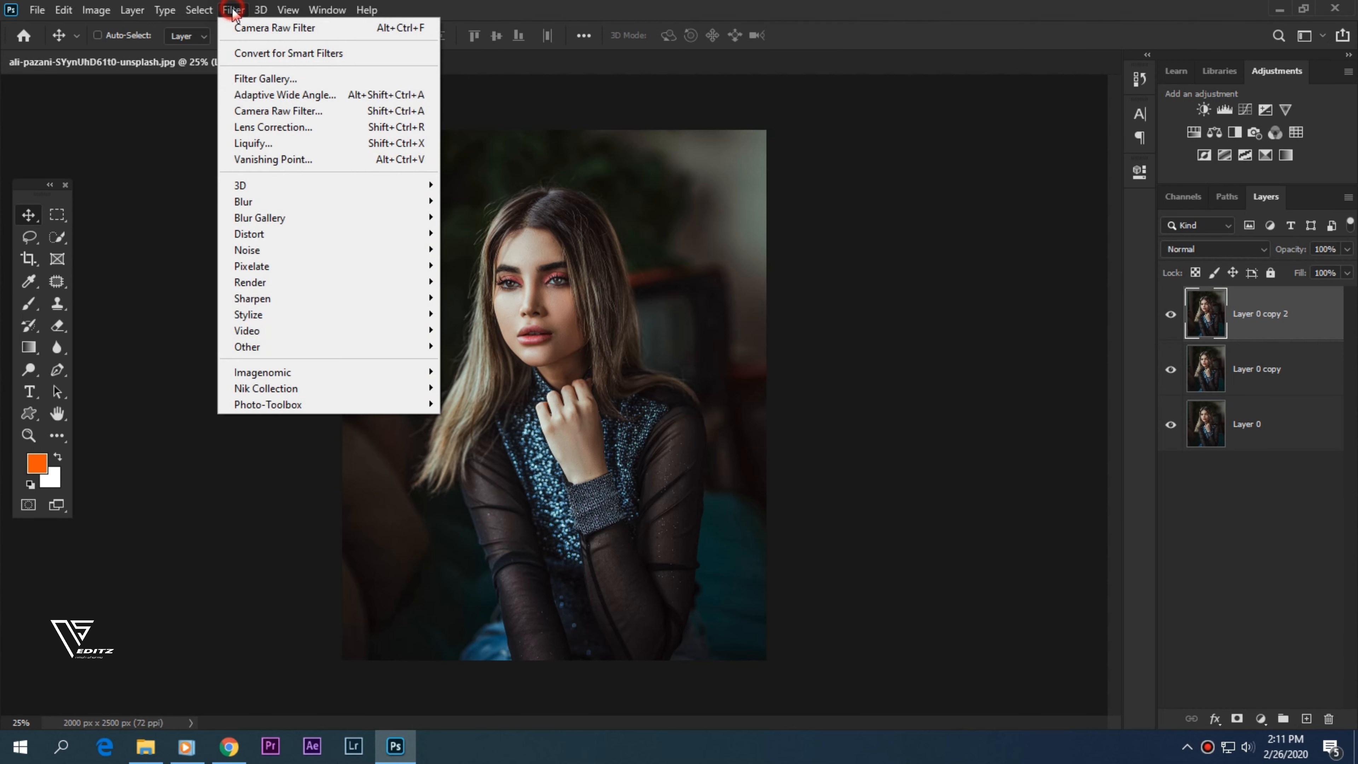
{"action": "mouse_move", "coordinate": [315, 405]}
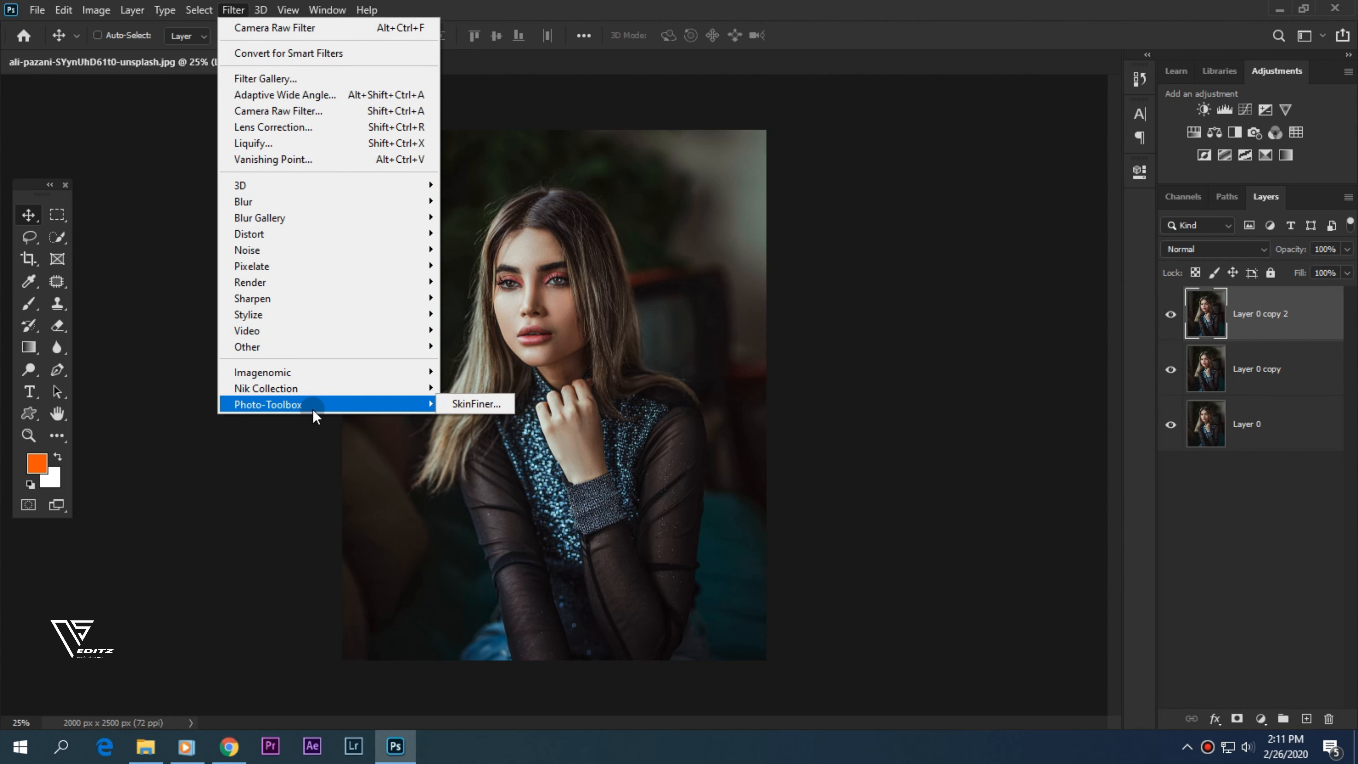
{"action": "left_click", "coordinate": [464, 407]}
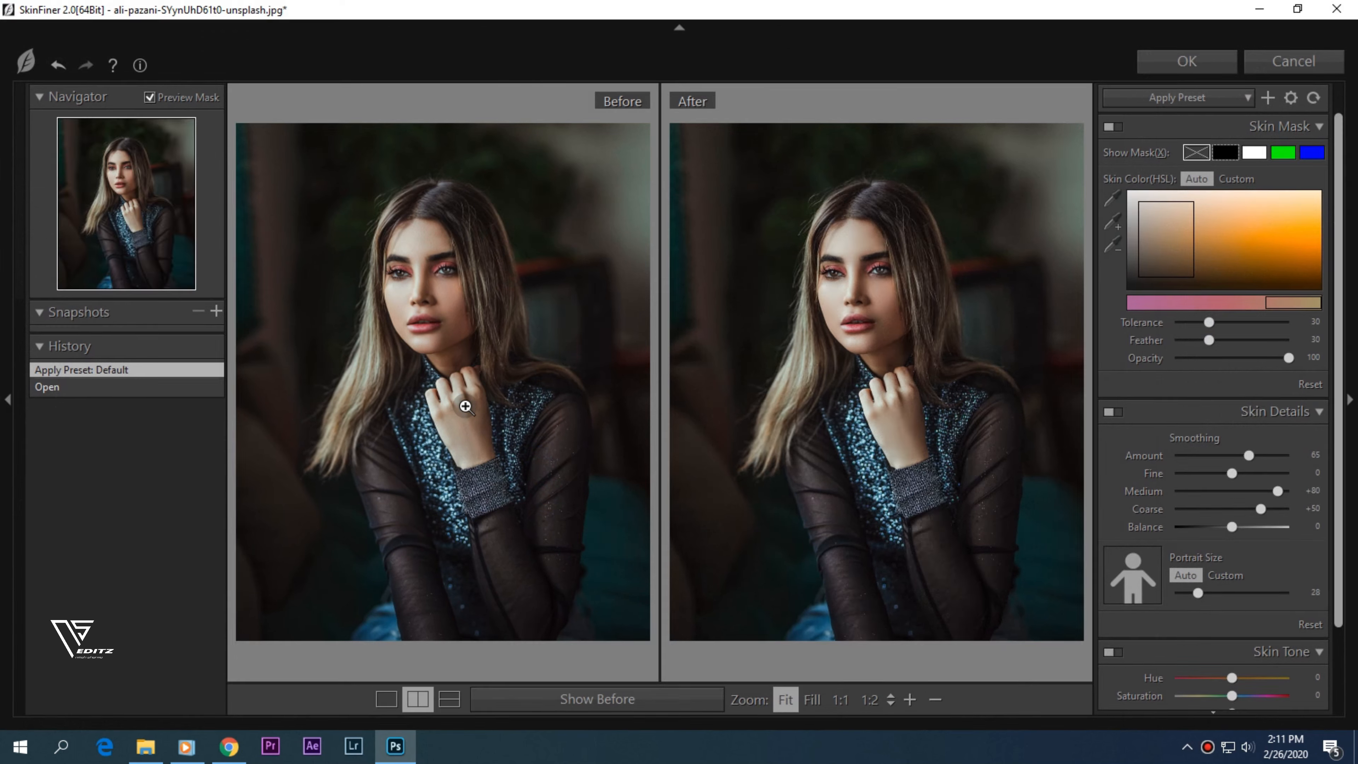
Set the skin smoothing Amount to 76, Fine to +53 and Coarse to +64 while checking the face up close
{"action": "left_click", "coordinate": [910, 700]}
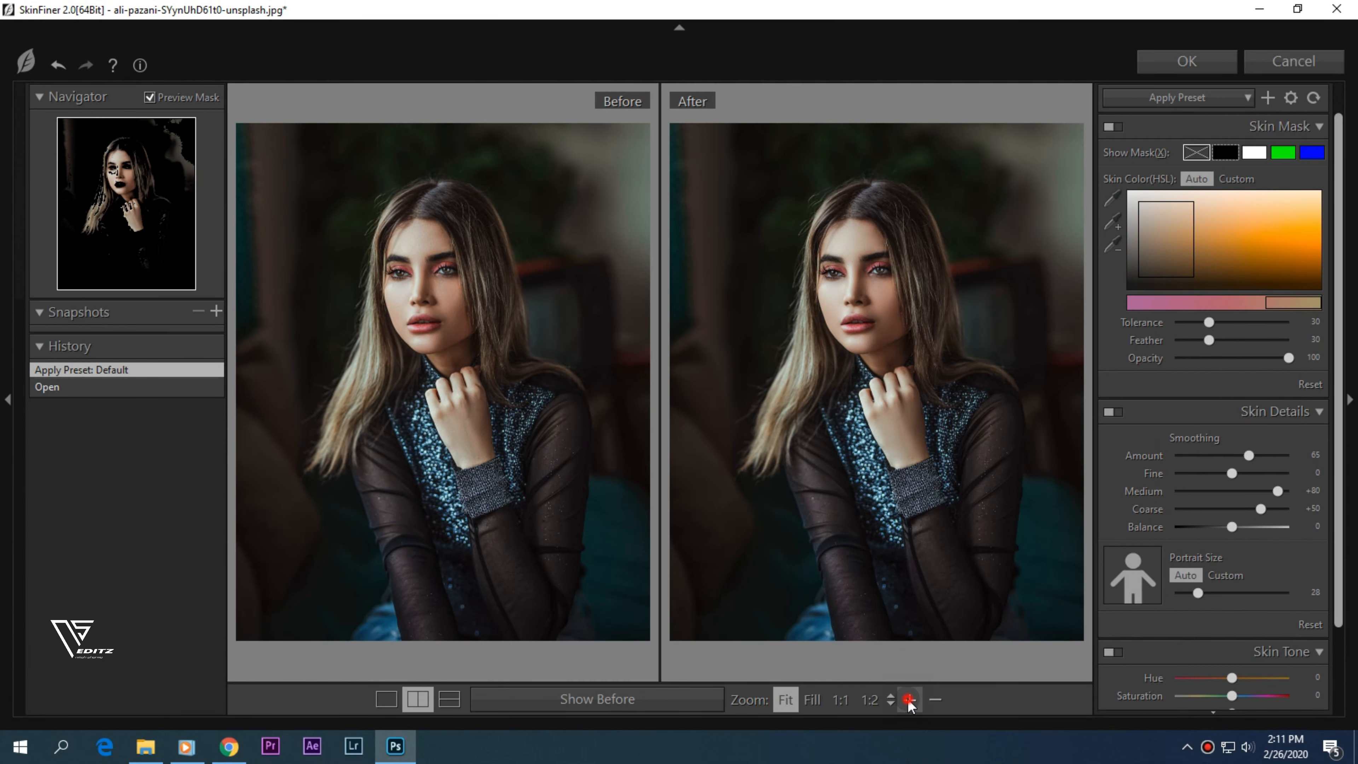
{"action": "left_click", "coordinate": [909, 700]}
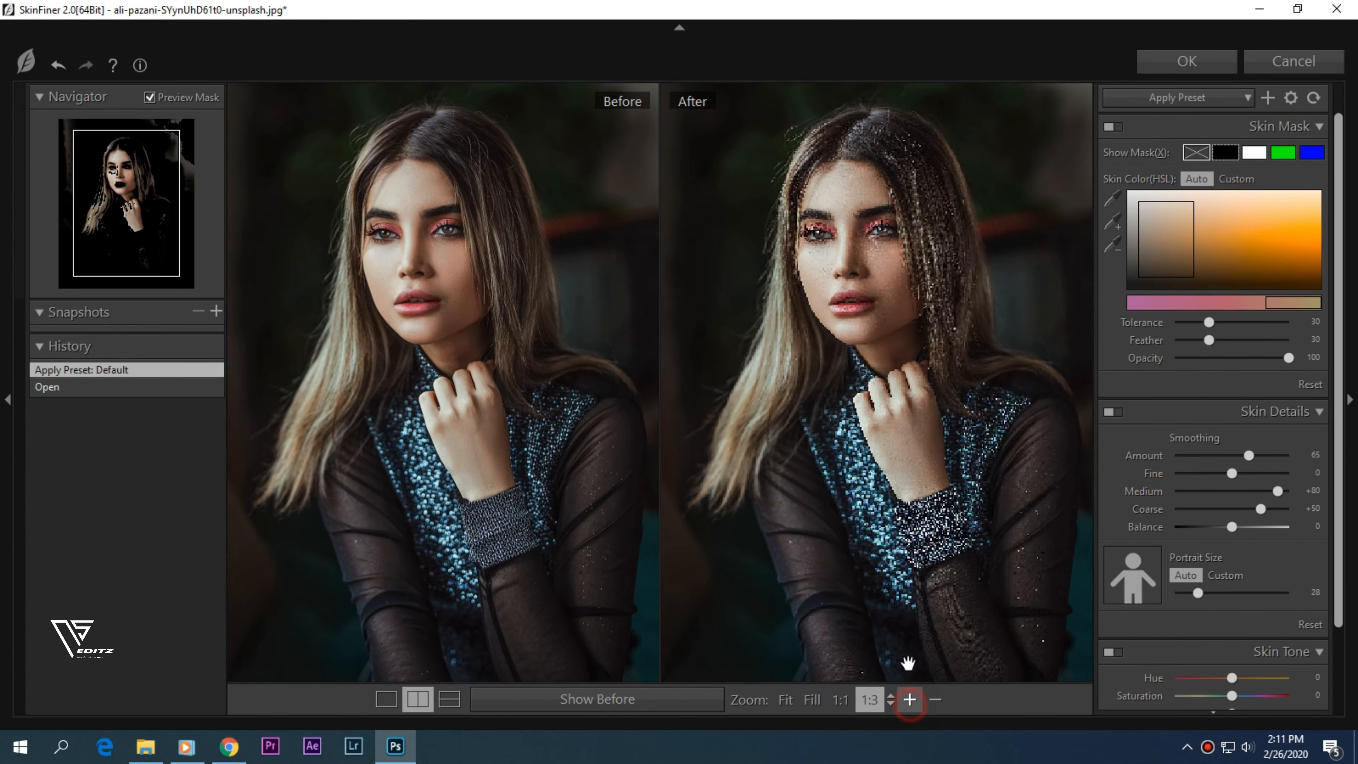
{"action": "left_click_drag", "start_coordinate": [916, 396], "coordinate": [922, 458]}
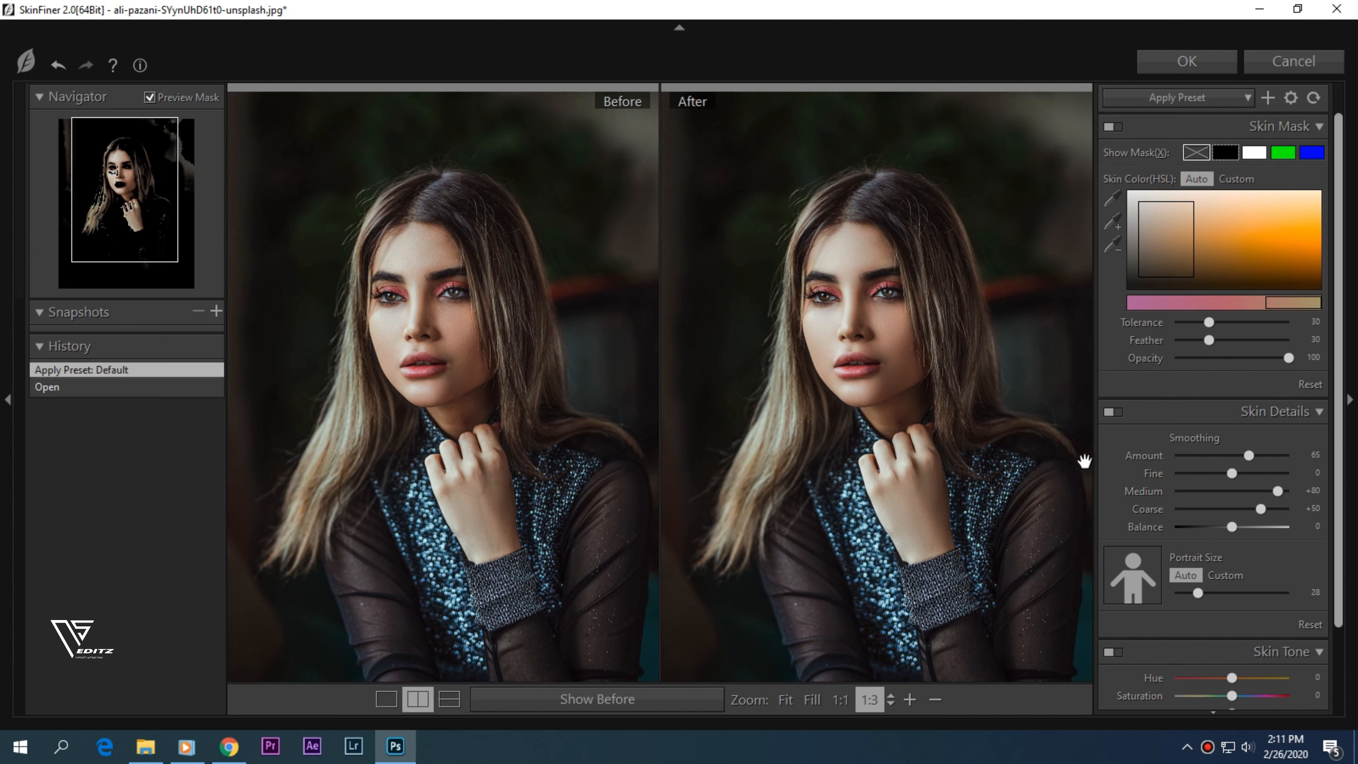
{"action": "mouse_move", "coordinate": [1248, 454]}
{"action": "left_mouse_down"}
{"action": "mouse_move", "coordinate": [1233, 473]}
{"action": "mouse_move", "coordinate": [1258, 471]}
{"action": "left_mouse_up"}
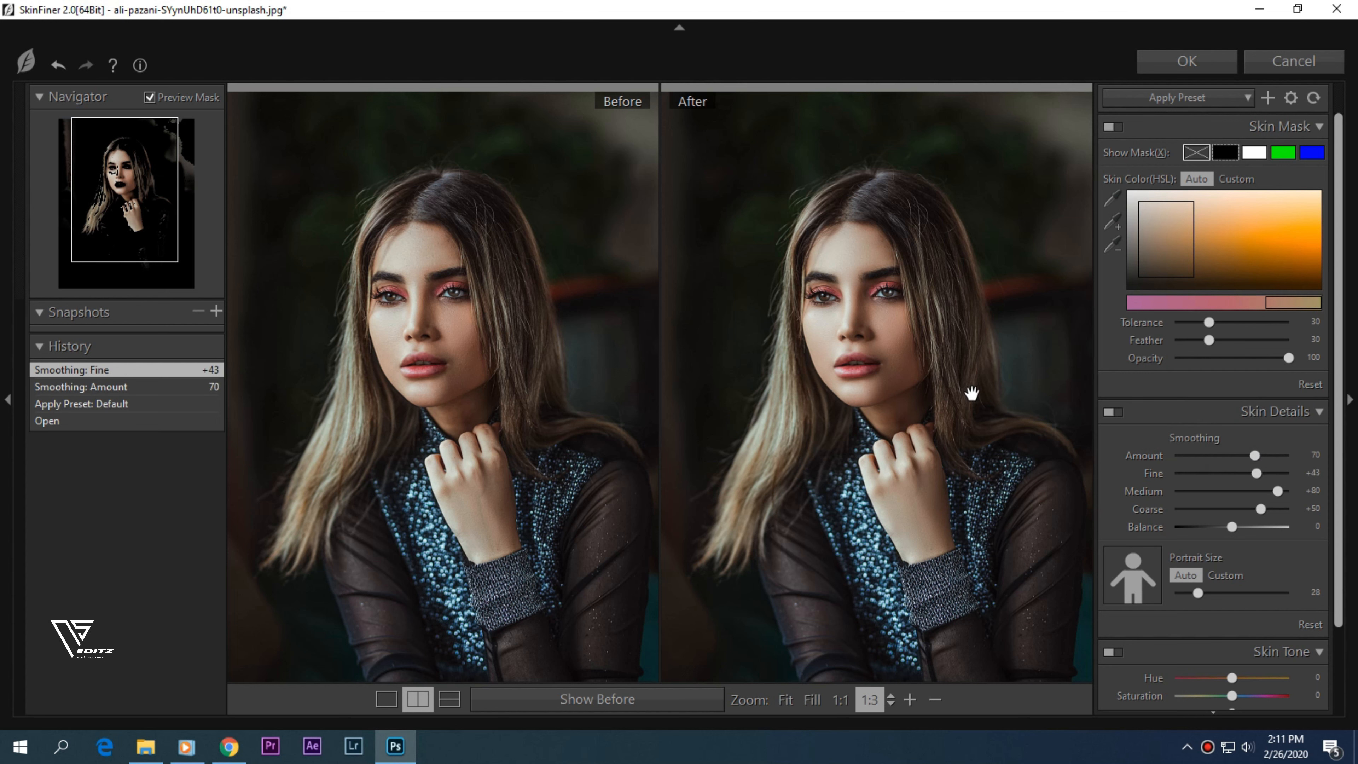
{"action": "left_click", "coordinate": [1256, 457]}
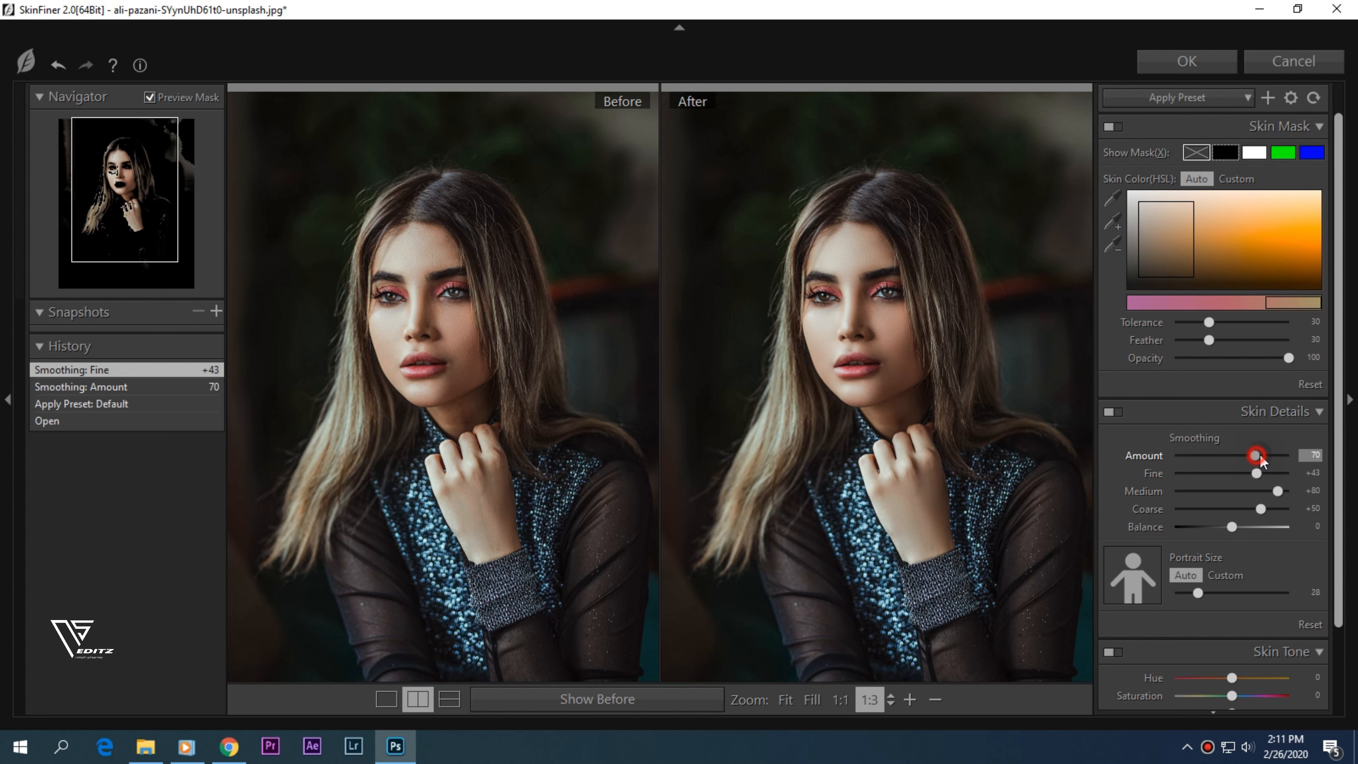
{"action": "left_click_drag", "start_coordinate": [1257, 457], "coordinate": [1260, 498]}
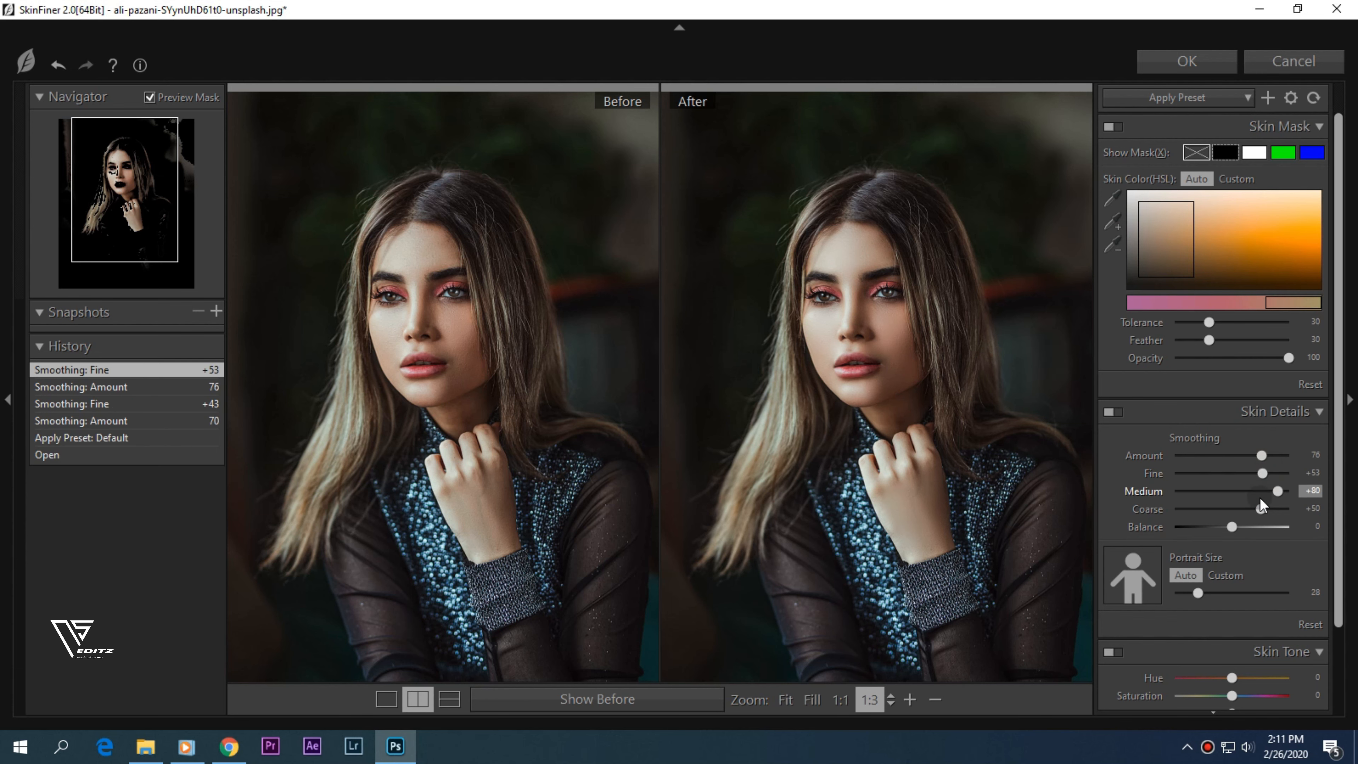
{"action": "left_click", "coordinate": [904, 699]}
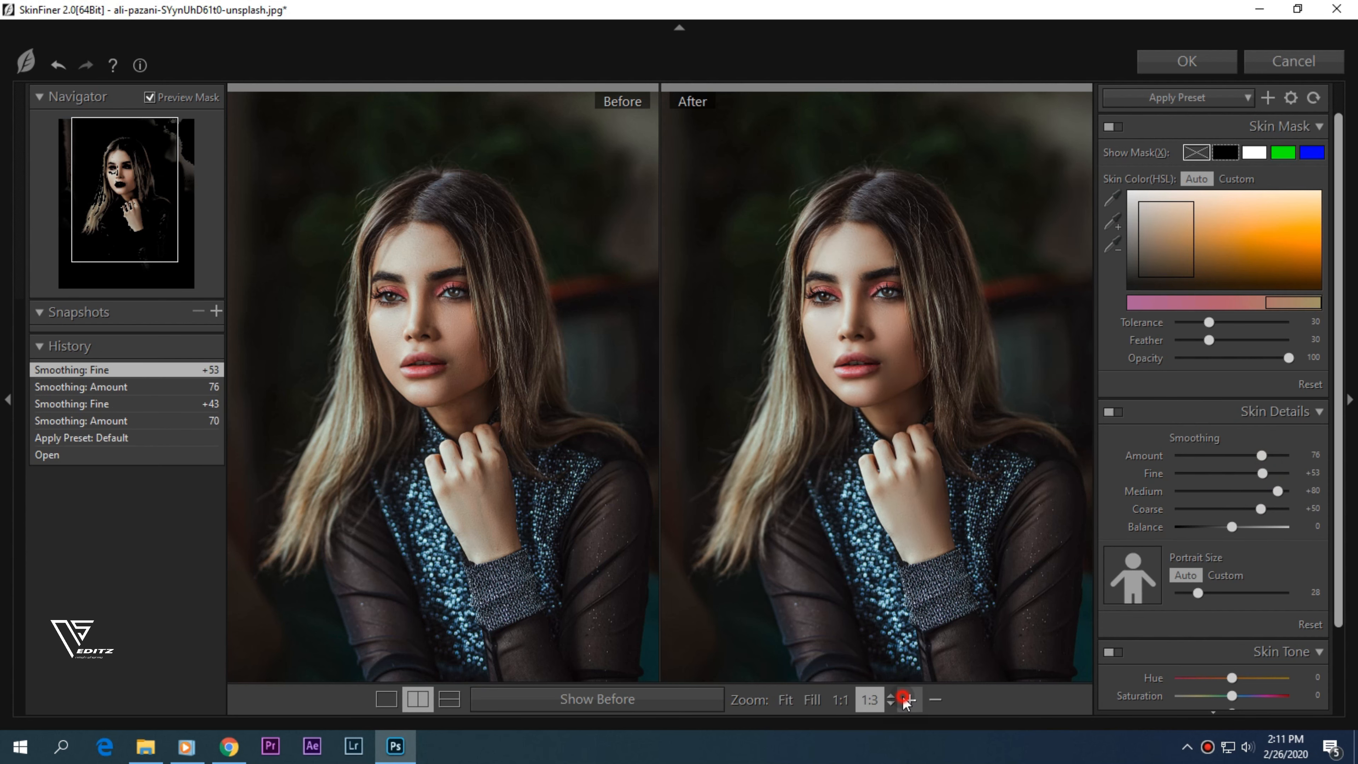
{"action": "left_click_drag", "start_coordinate": [912, 467], "coordinate": [920, 522]}
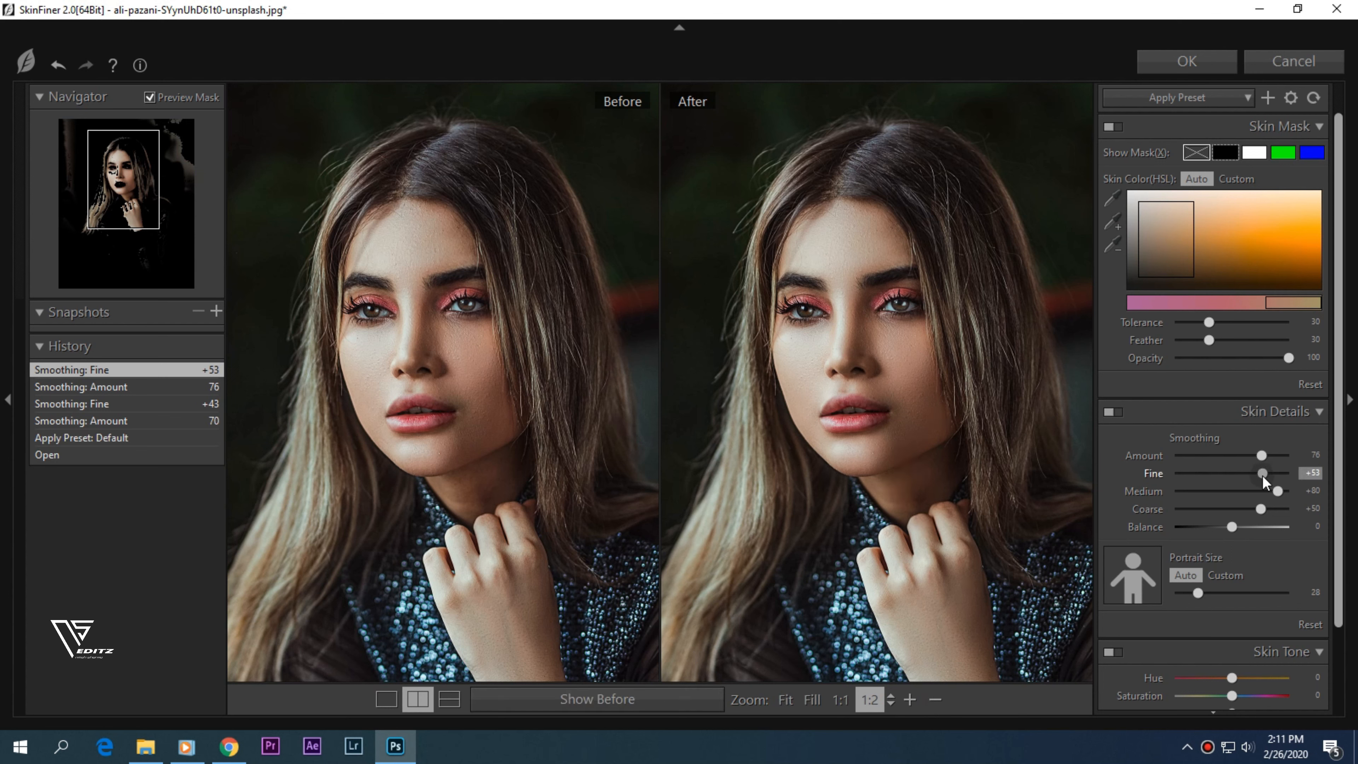
{"action": "left_click", "coordinate": [1262, 509]}
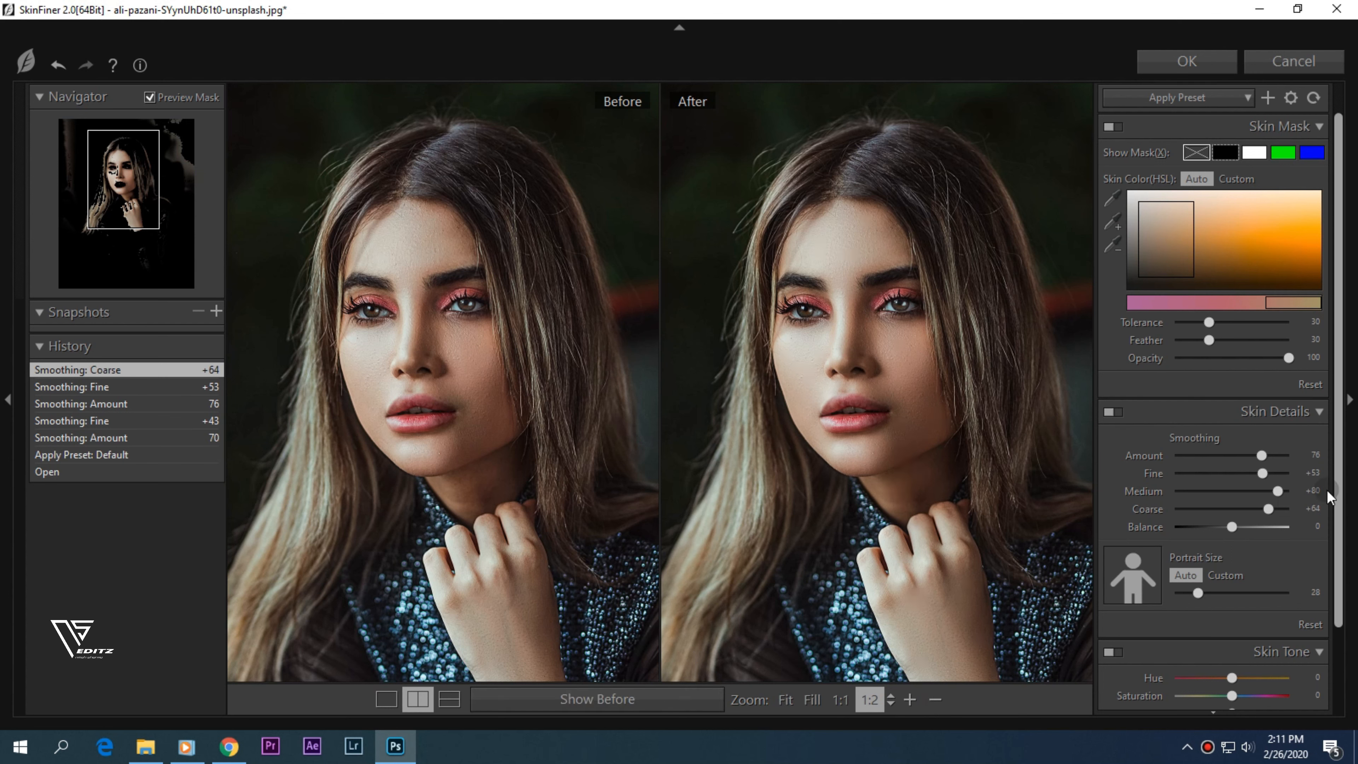
Set the skin tone Highlight to +18 and Shadow to +15
{"action": "scroll", "coordinate": [1252, 562], "scroll_direction": "down", "scroll_amount": 2}
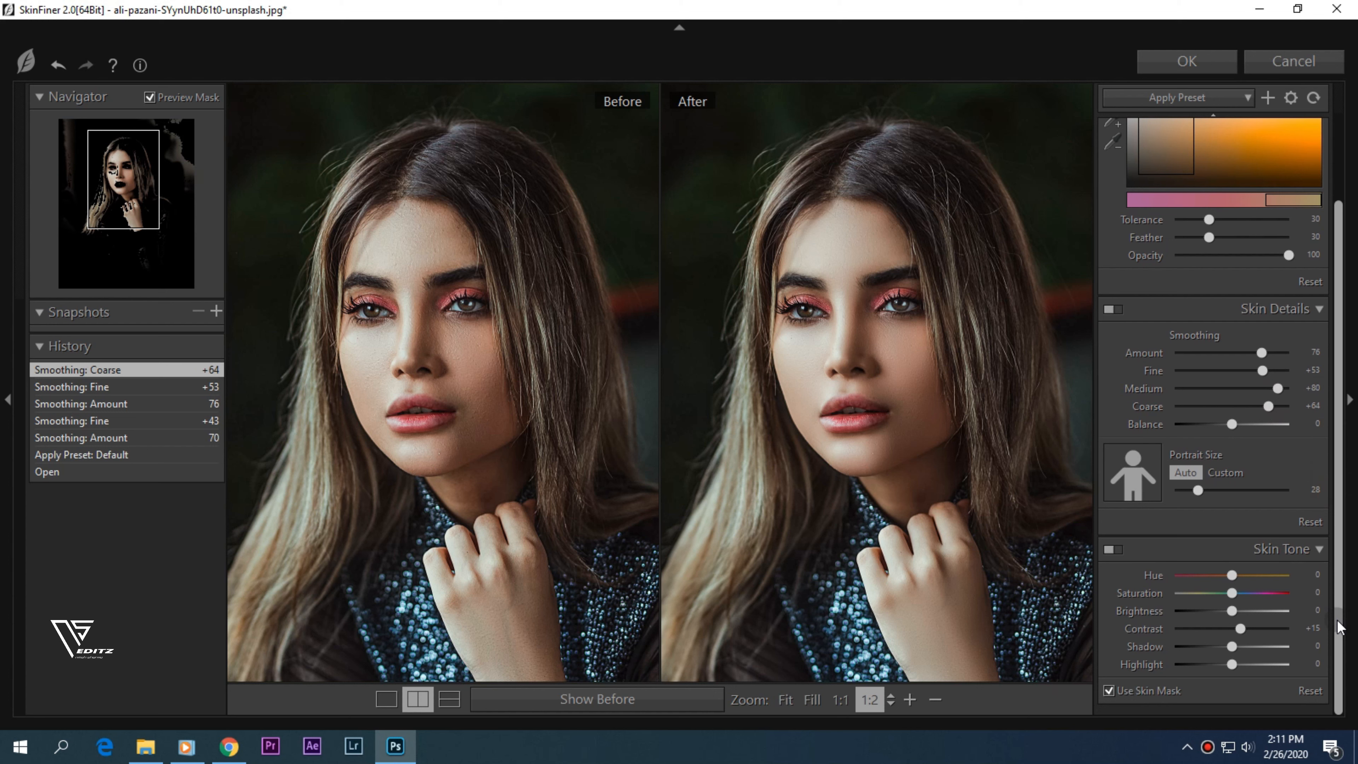
{"action": "left_click", "coordinate": [1233, 665]}
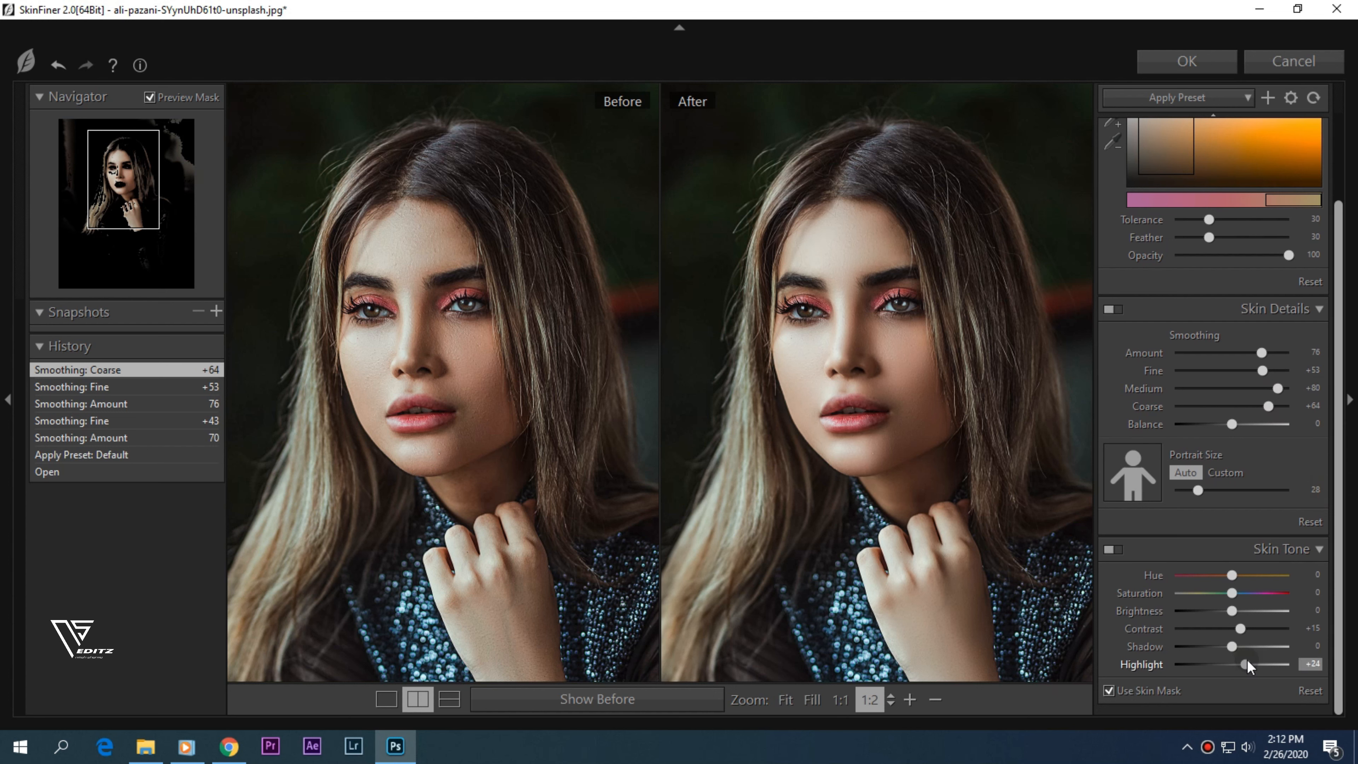
{"action": "left_click", "coordinate": [1233, 646]}
{"action": "left_click_drag", "start_coordinate": [1243, 658], "coordinate": [1240, 645]}
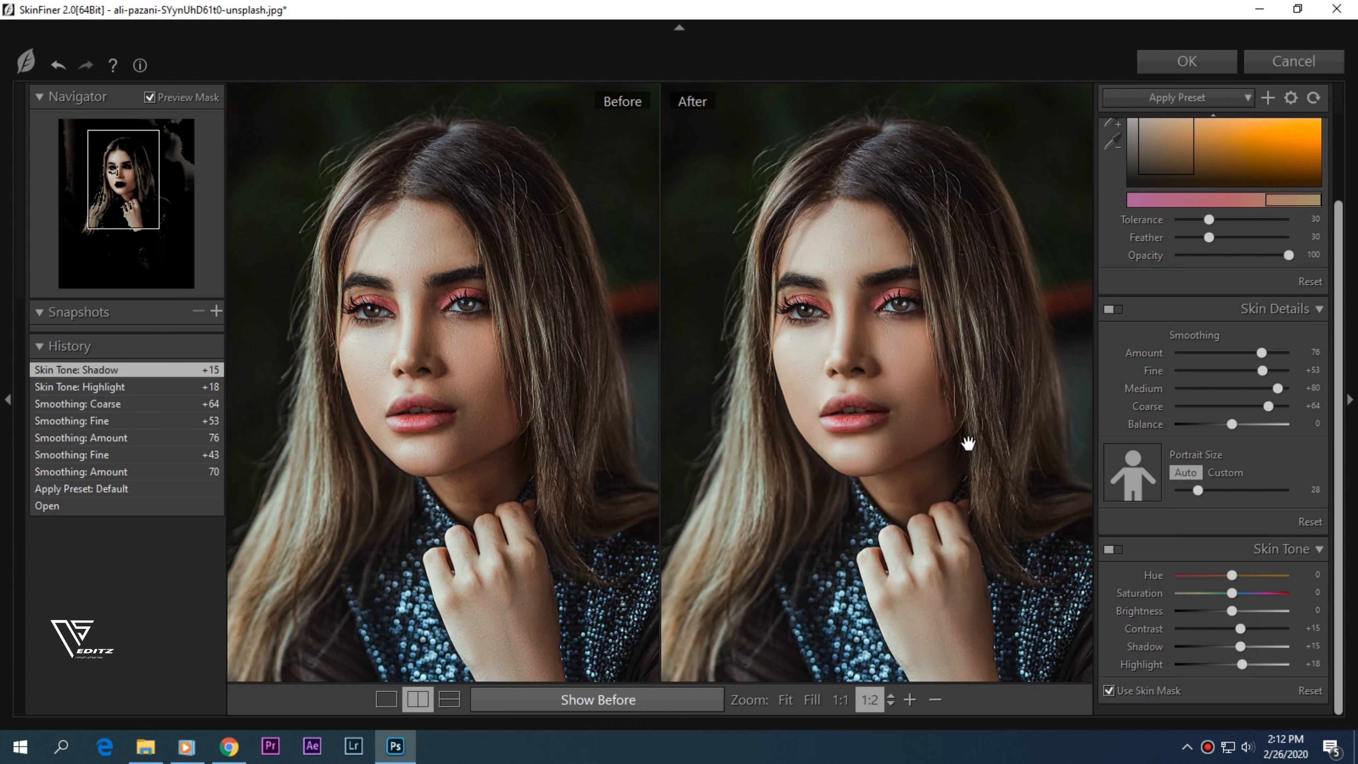
Raise the skin smoothing Amount to 82 and Fine to +62, check the face at 1:1, and apply the SkinFiner filter
{"action": "left_click_drag", "start_coordinate": [1262, 353], "coordinate": [1268, 371]}
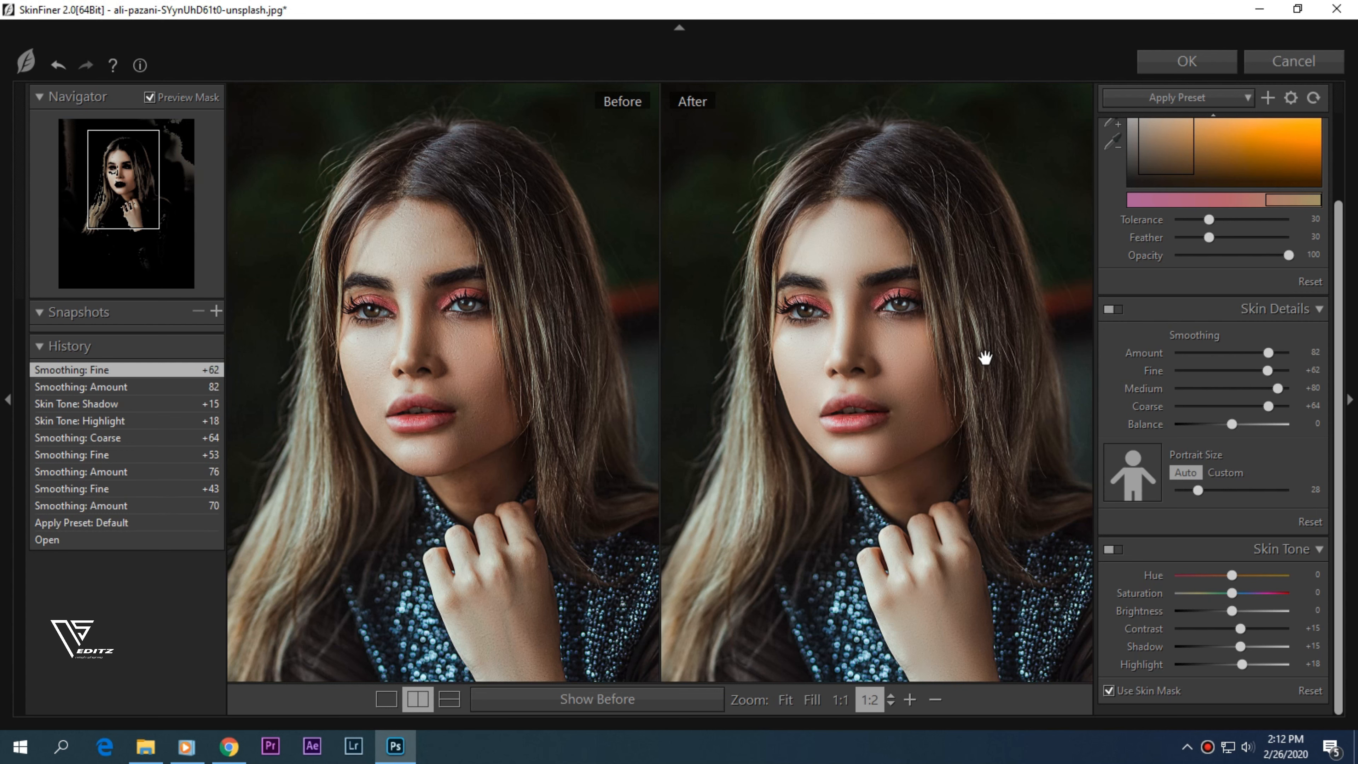
{"action": "left_click", "coordinate": [909, 701]}
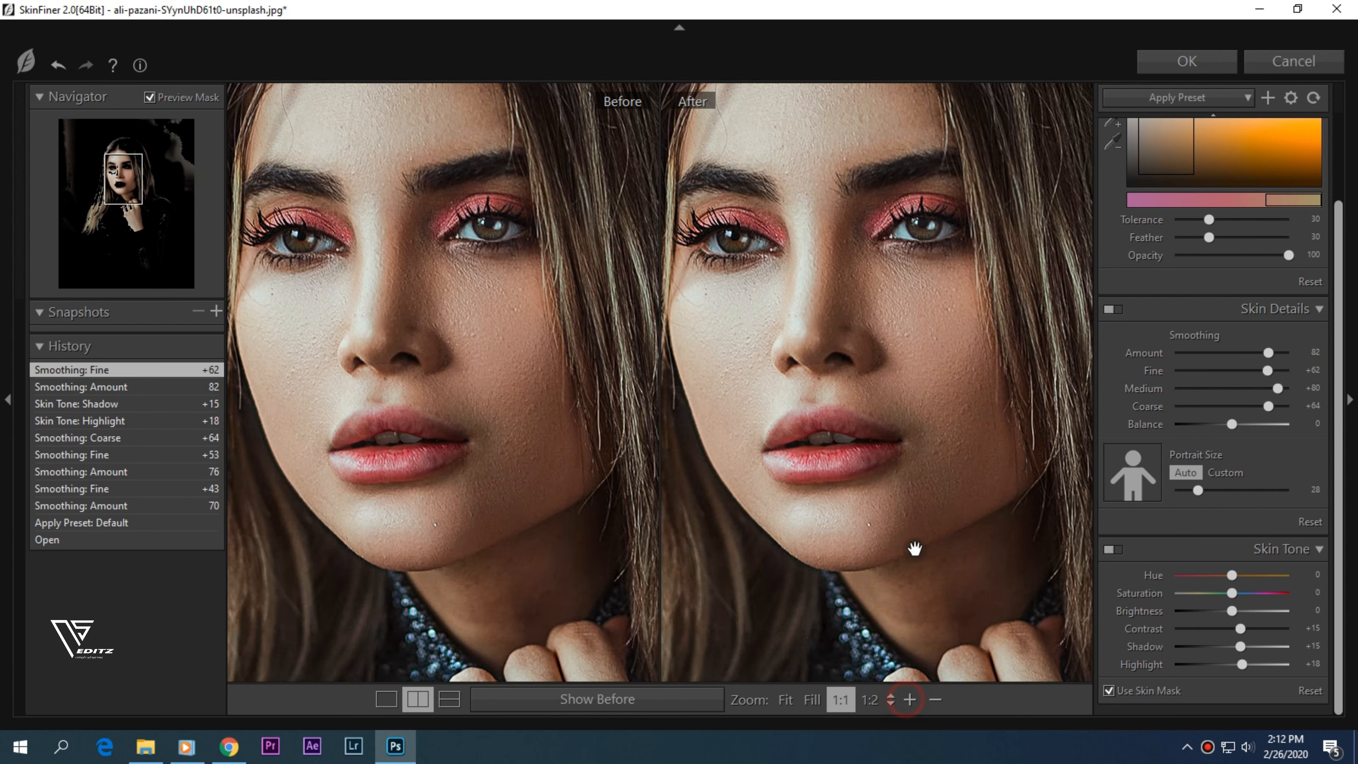
{"action": "left_click_drag", "start_coordinate": [925, 418], "coordinate": [940, 509]}
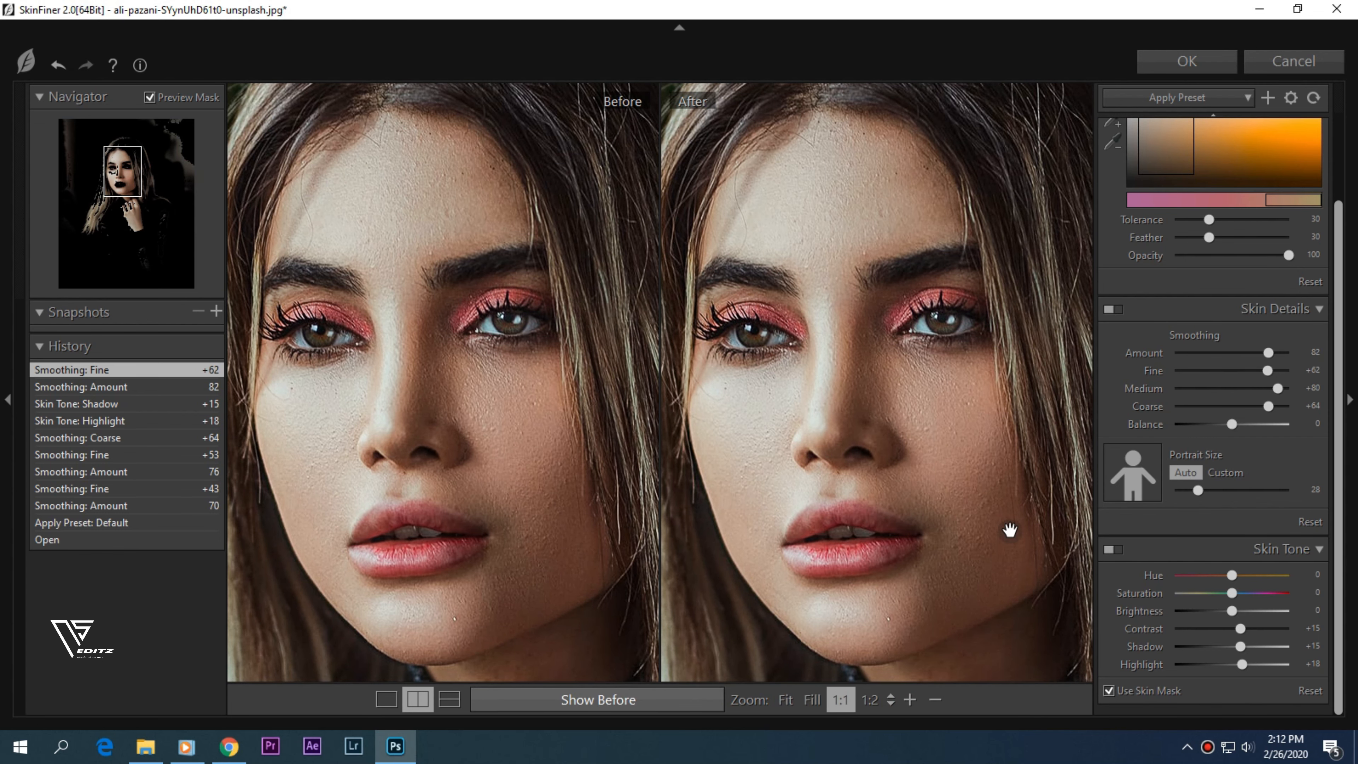
{"action": "left_click", "coordinate": [1207, 71]}
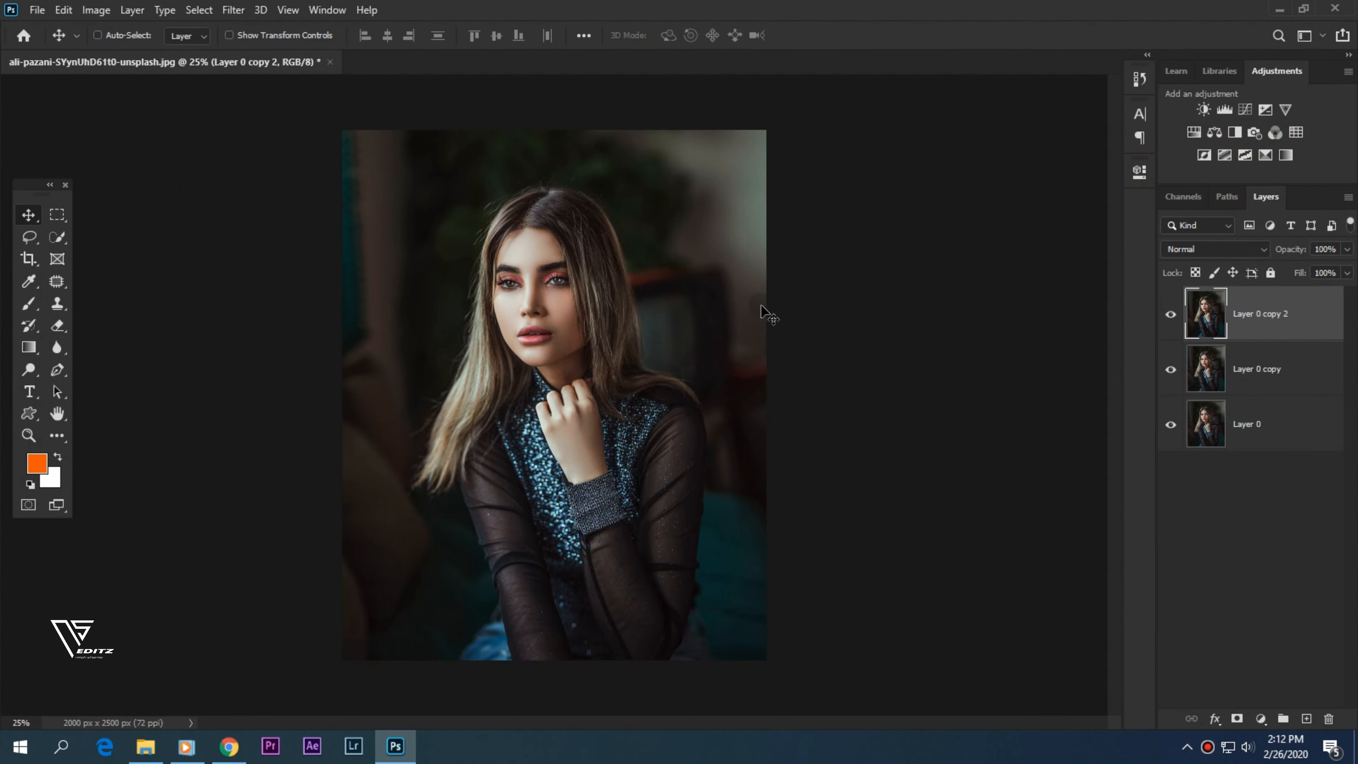
Examine the face up close with Layer 0 copy 2 hidden and shown to compare the skin smoothing
{"action": "scroll", "coordinate": [781, 342], "scroll_direction": "up", "scroll_amount": 14}
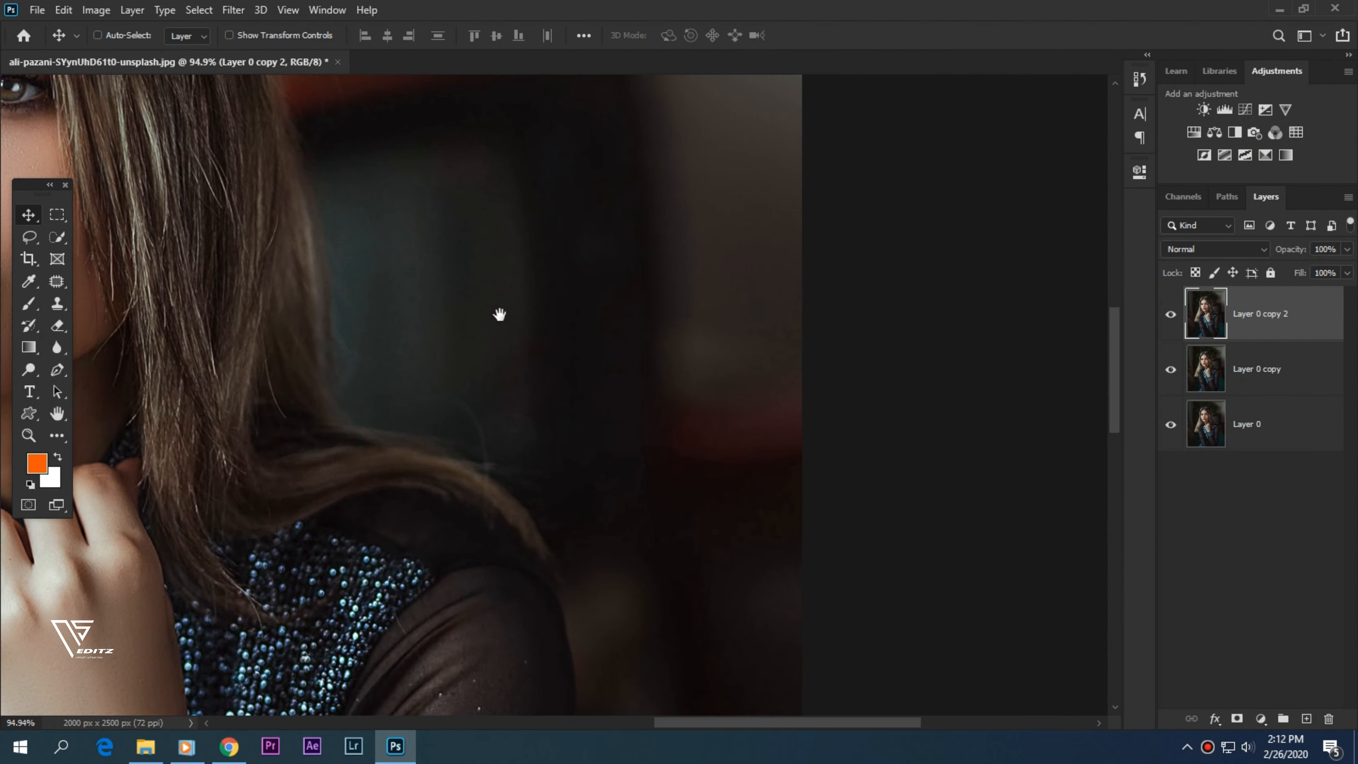
{"action": "left_click_drag", "start_coordinate": [499, 315], "coordinate": [1119, 489]}
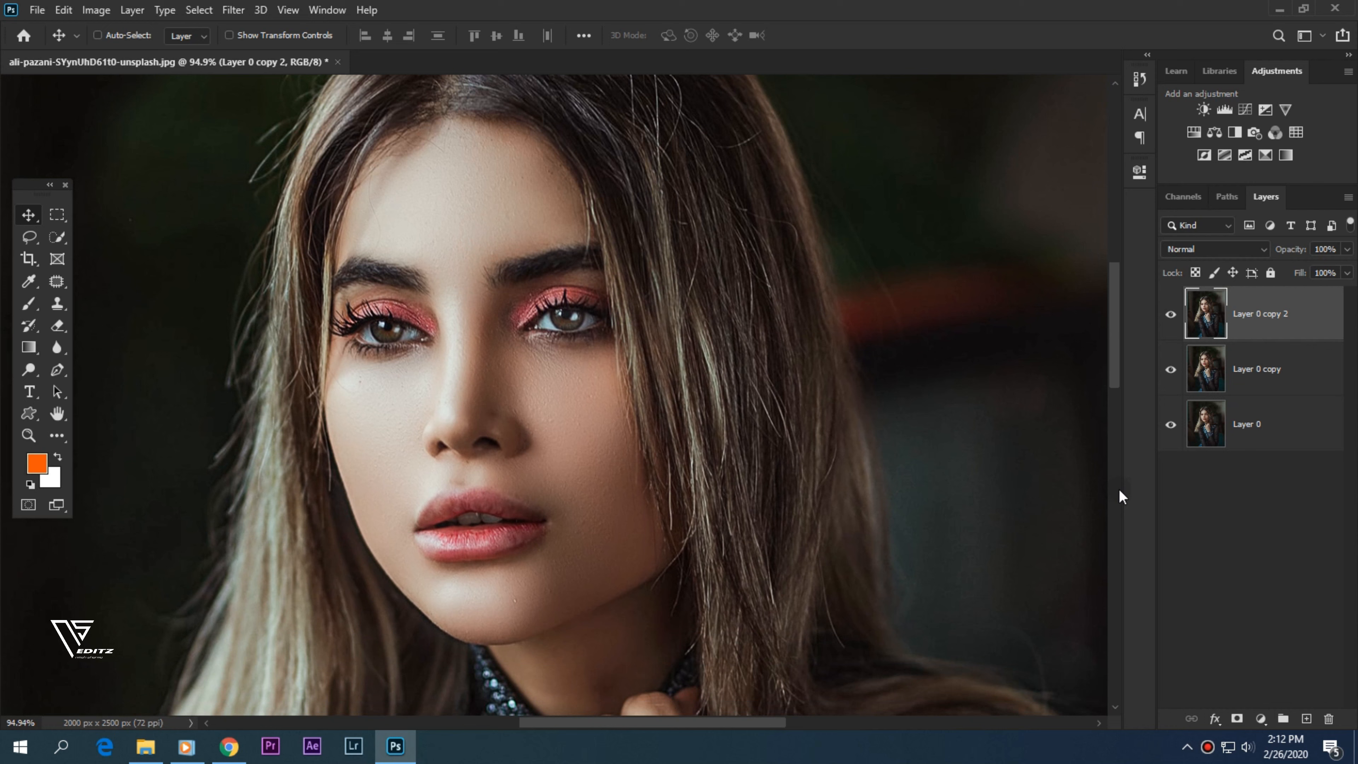
{"action": "left_click", "coordinate": [1172, 314]}
{"action": "left_click", "coordinate": [1171, 314]}
{"action": "left_click", "coordinate": [1171, 314]}
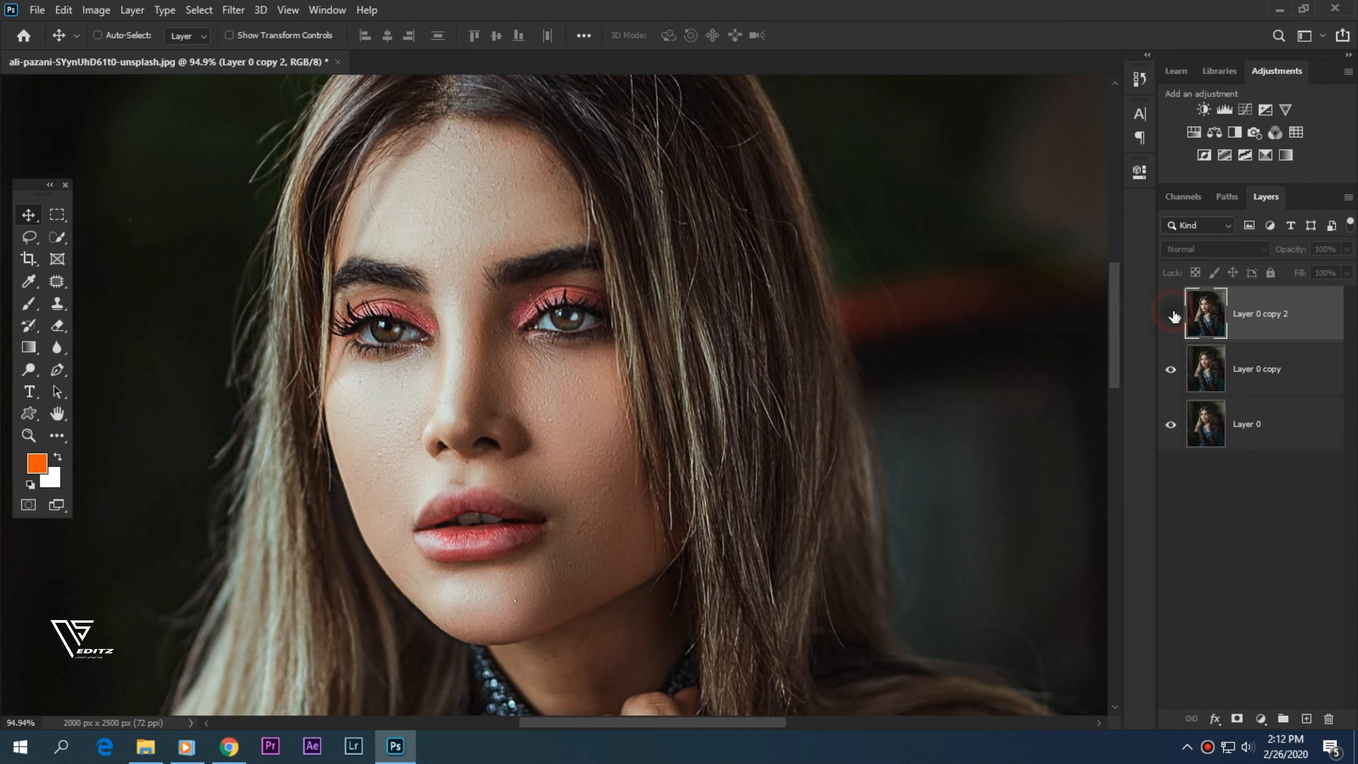
{"action": "left_click", "coordinate": [1171, 314]}
{"action": "key", "text": "ctrl+minus"}
{"action": "key", "text": "ctrl+minus"}
{"action": "key", "text": "ctrl+minus"}
{"action": "key", "text": "ctrl+minus"}
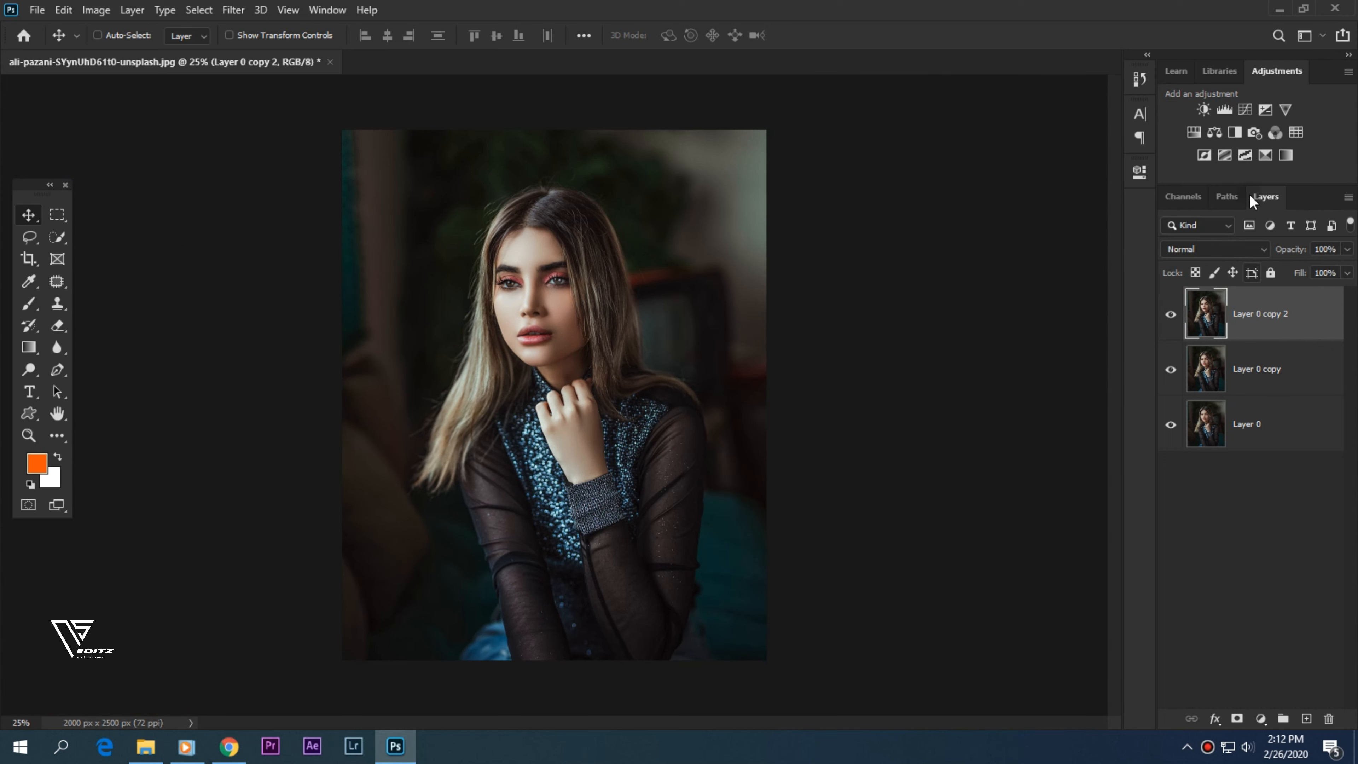
Add a Selective Color adjustment layer and set both Black and Cyan of the Reds to -22%
{"action": "left_click", "coordinate": [1265, 159]}
{"action": "left_click", "coordinate": [995, 239]}
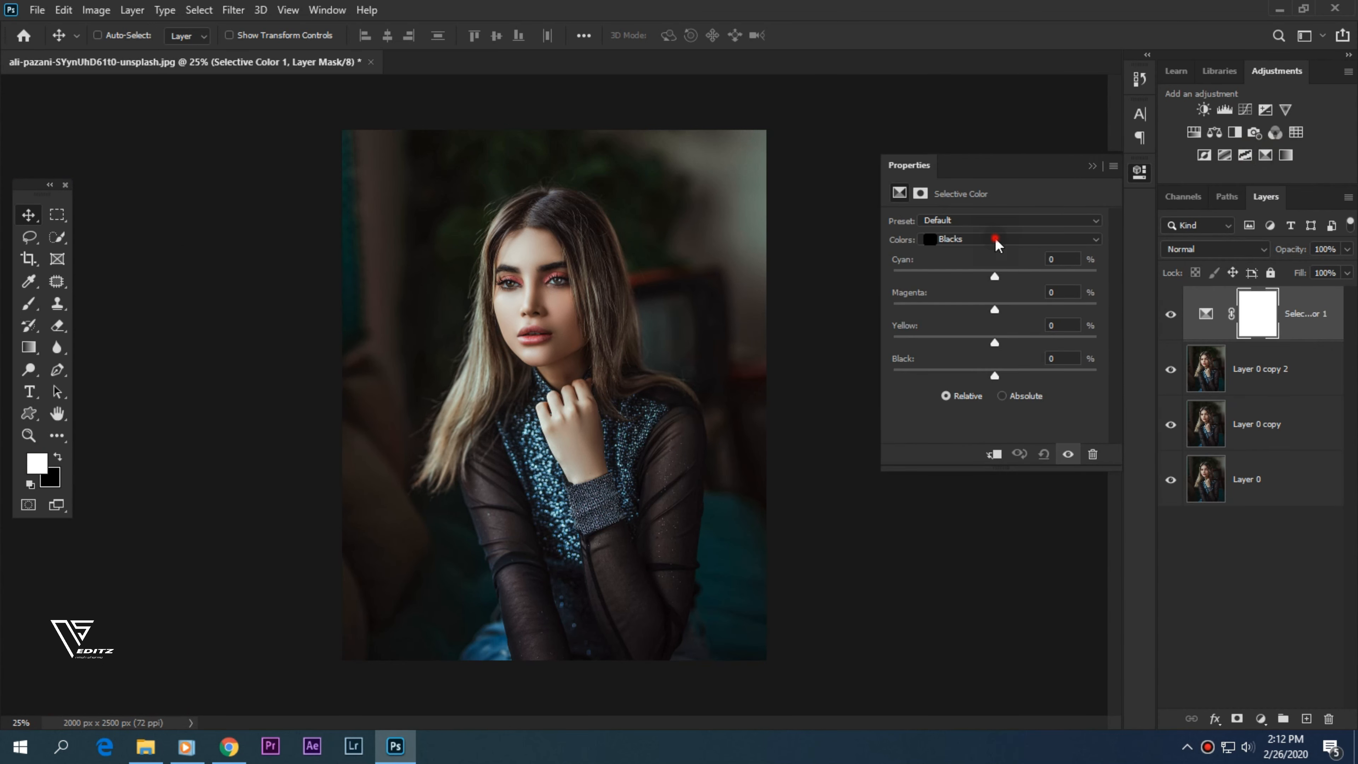
{"action": "left_click", "coordinate": [994, 253]}
{"action": "left_click_drag", "start_coordinate": [992, 377], "coordinate": [974, 375]}
{"action": "left_click", "coordinate": [995, 276]}
{"action": "left_click_drag", "start_coordinate": [995, 280], "coordinate": [976, 279]}
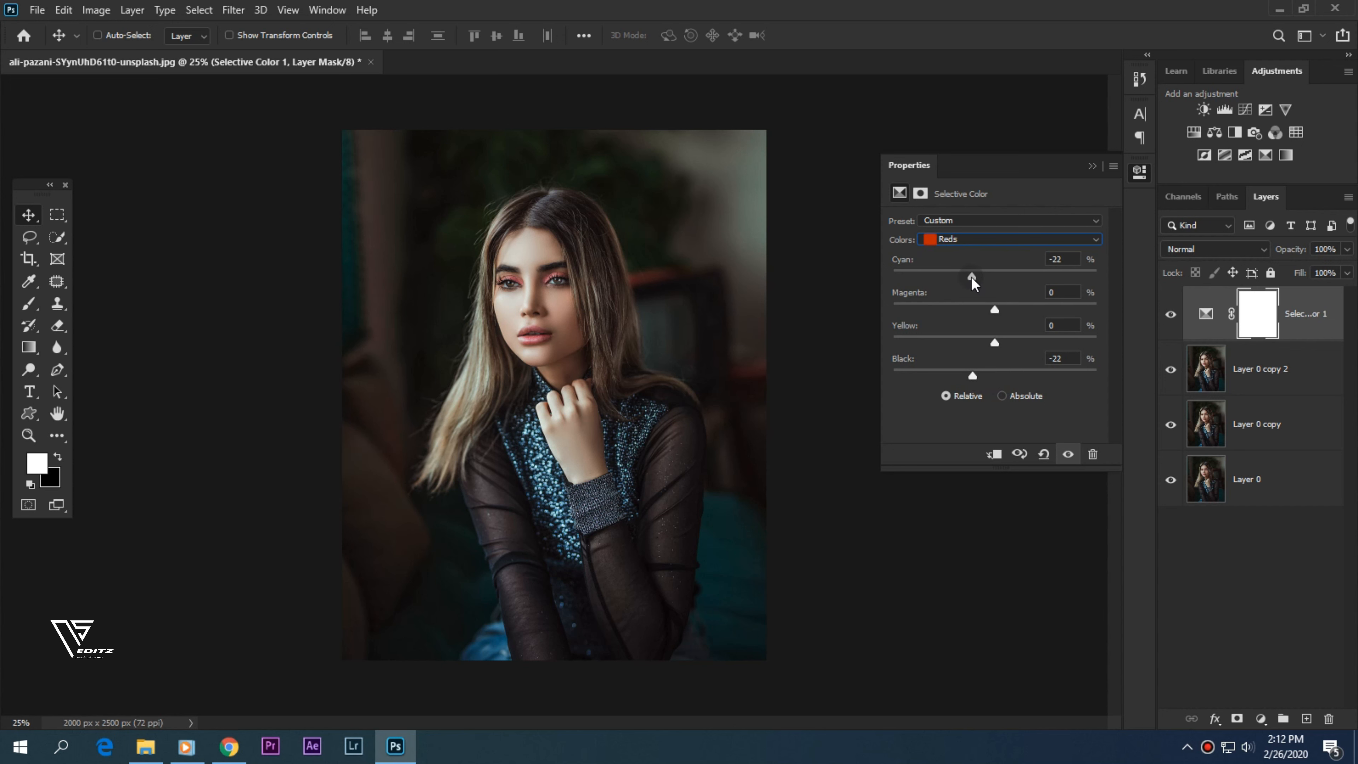
Set the Black of the Yellows to -36% and lower their Cyan and Yellow amounts
{"action": "left_click", "coordinate": [967, 240]}
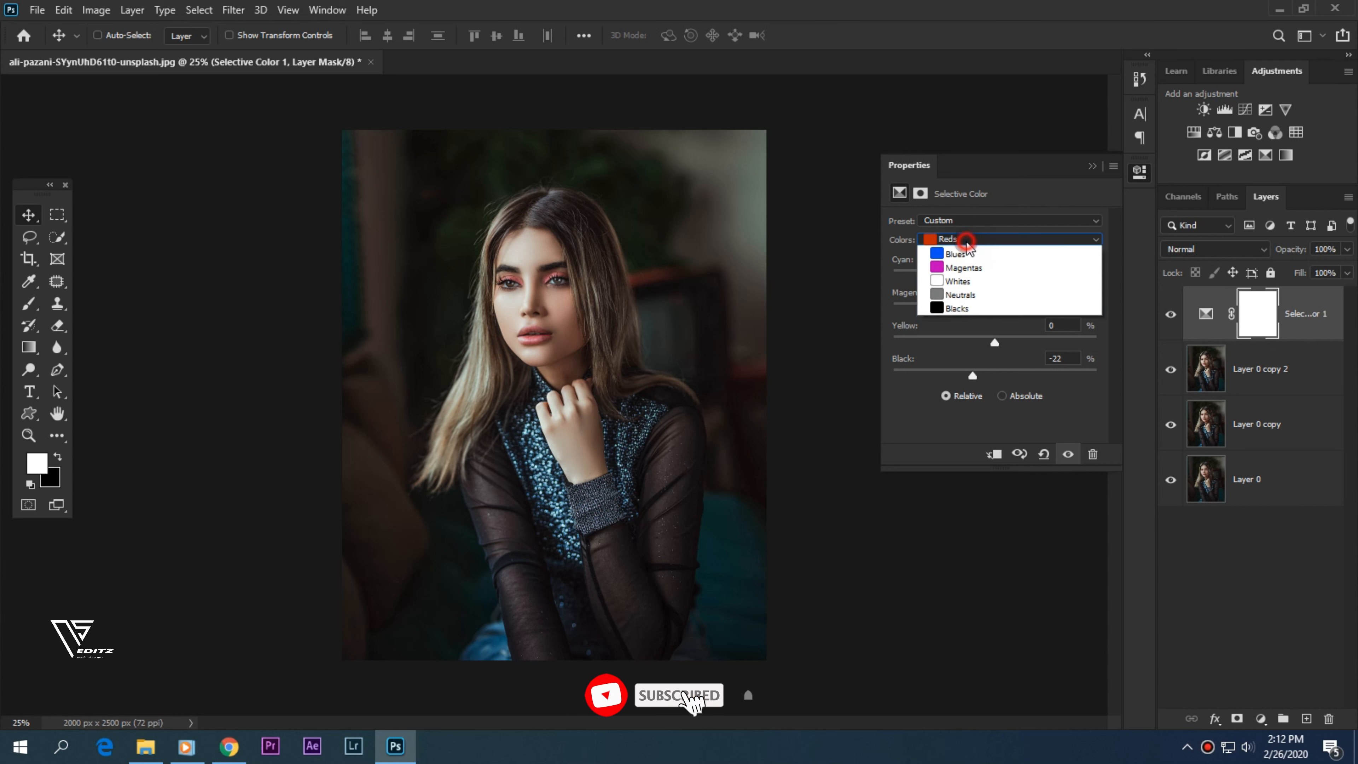
{"action": "left_click", "coordinate": [960, 266]}
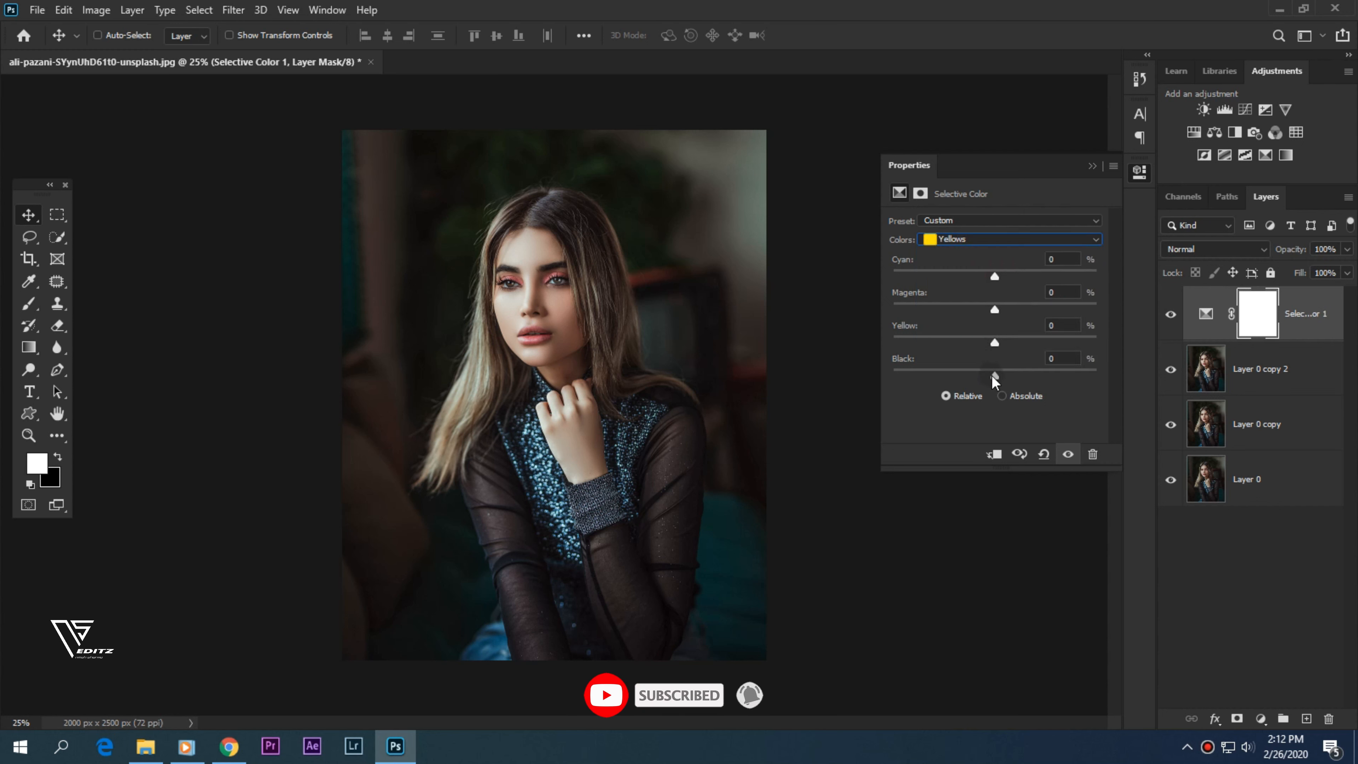
{"action": "left_click_drag", "start_coordinate": [994, 375], "coordinate": [960, 369]}
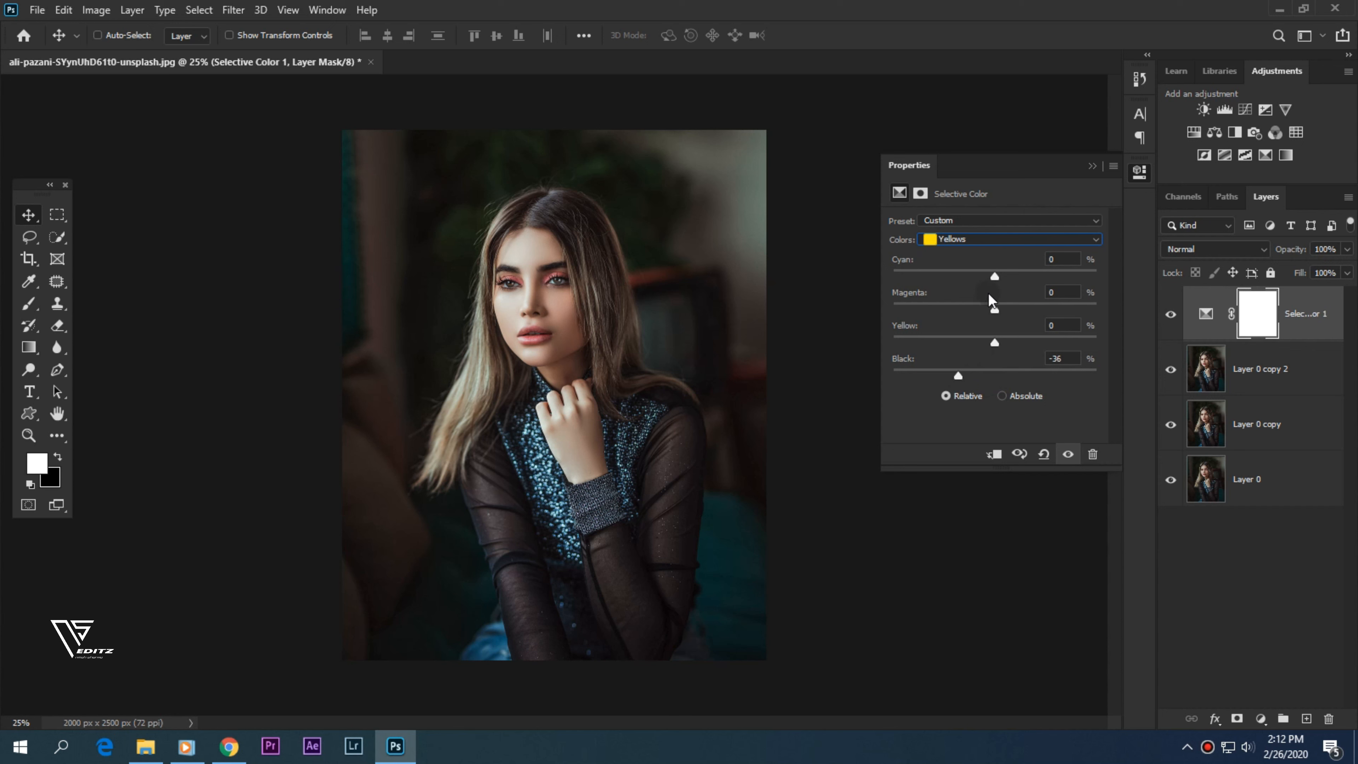
{"action": "left_click_drag", "start_coordinate": [994, 275], "coordinate": [969, 275]}
{"action": "left_click_drag", "start_coordinate": [995, 343], "coordinate": [959, 340]}
Lower the Black of the Whites to about -47% and adjust their Cyan and Yellow amounts
{"action": "left_click", "coordinate": [989, 238]}
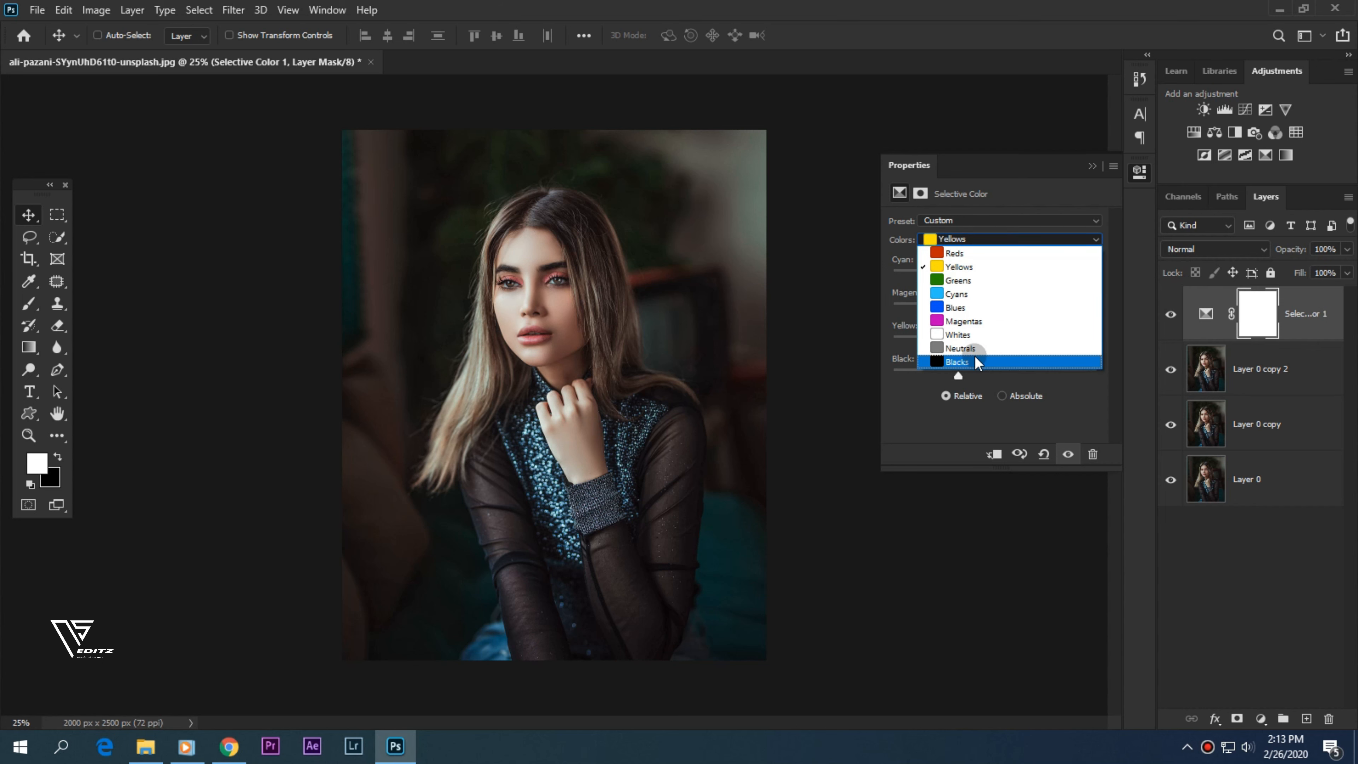
{"action": "left_click", "coordinate": [973, 337]}
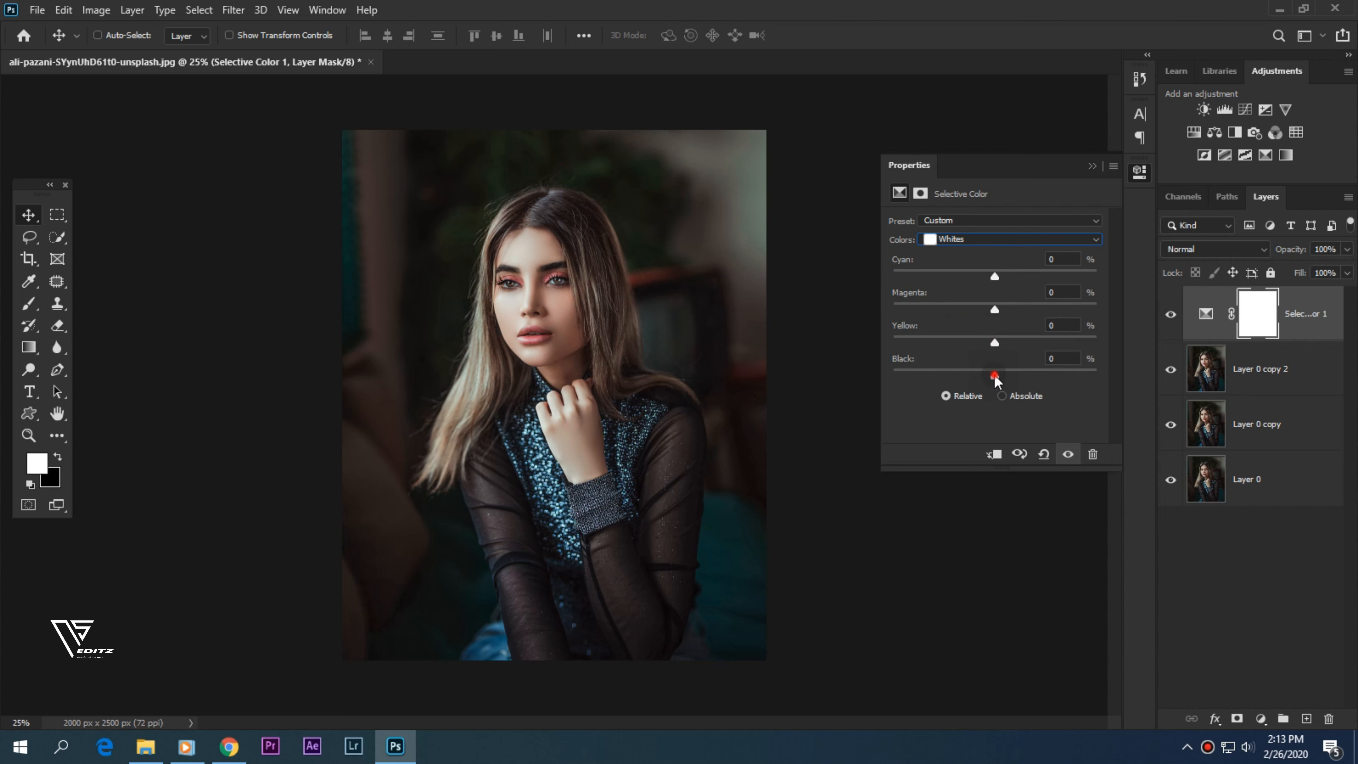
{"action": "left_click_drag", "start_coordinate": [994, 375], "coordinate": [971, 378]}
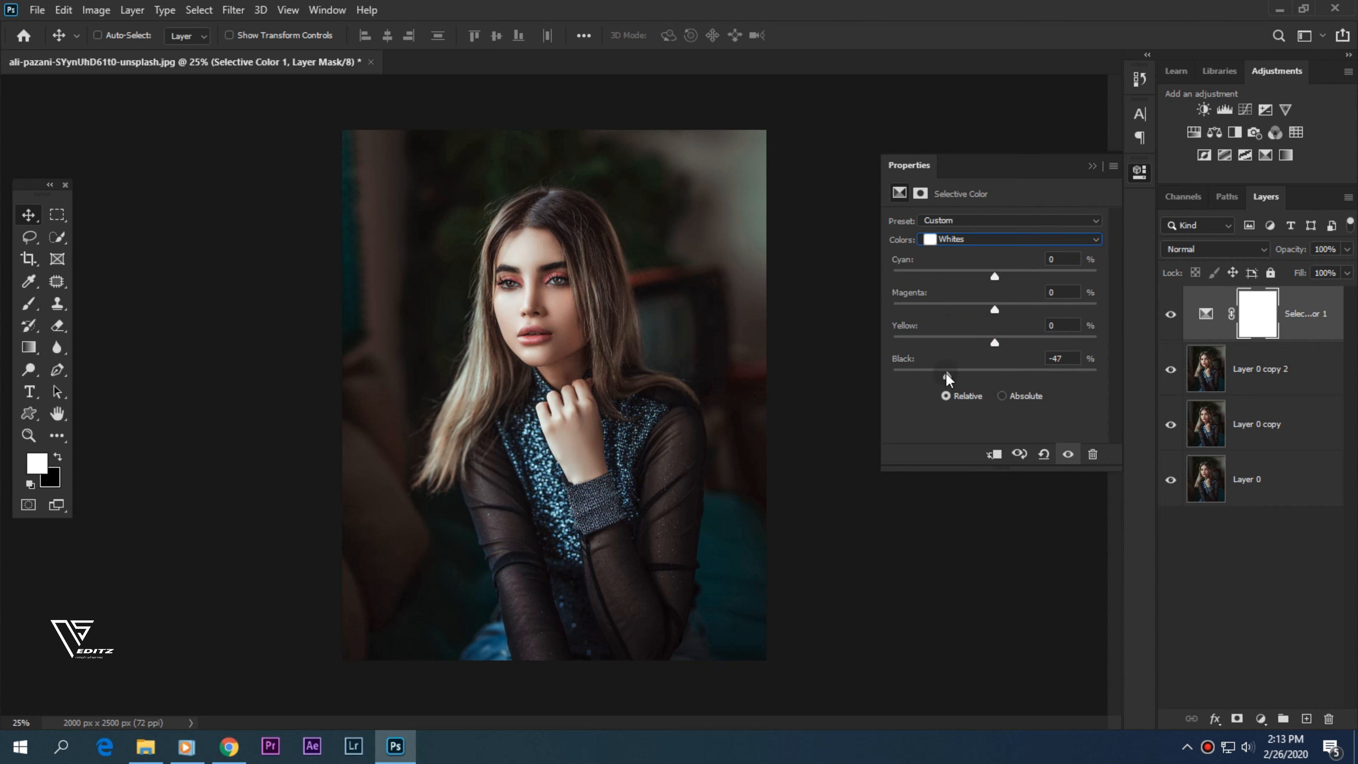
{"action": "left_click_drag", "start_coordinate": [990, 277], "coordinate": [962, 301]}
{"action": "left_click_drag", "start_coordinate": [948, 341], "coordinate": [954, 341]}
Set the Black of the Blues to -63% and adjust their Cyan and Yellow amounts
{"action": "left_click", "coordinate": [986, 240]}
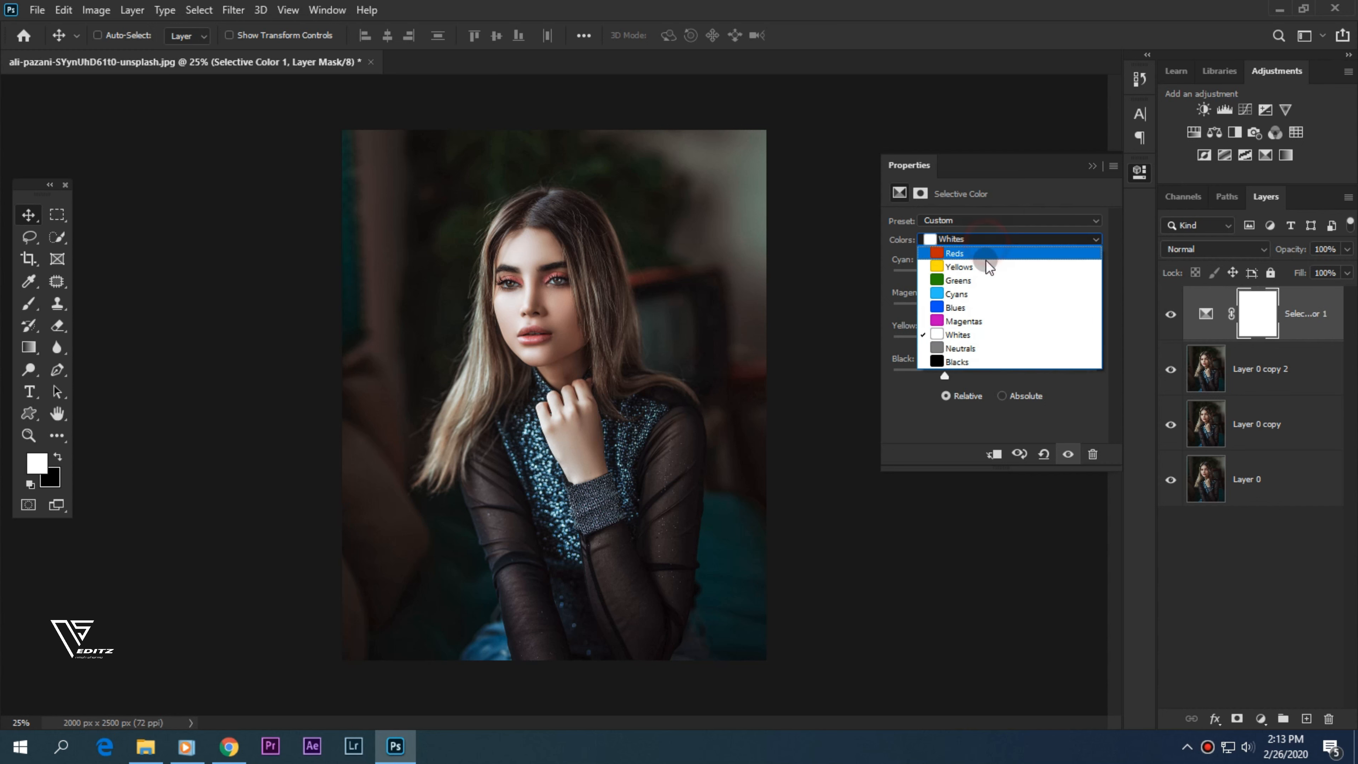
{"action": "left_click", "coordinate": [977, 307]}
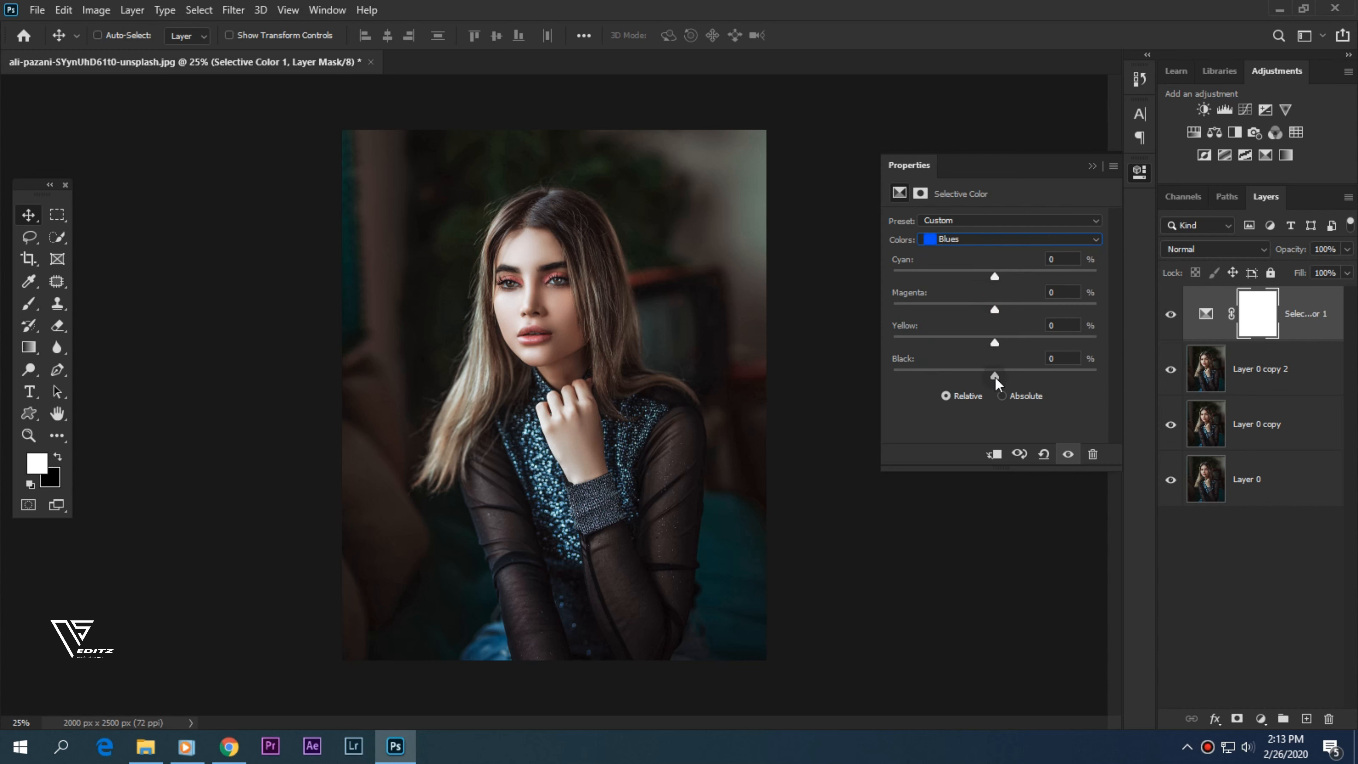
{"action": "left_click_drag", "start_coordinate": [995, 377], "coordinate": [980, 372]}
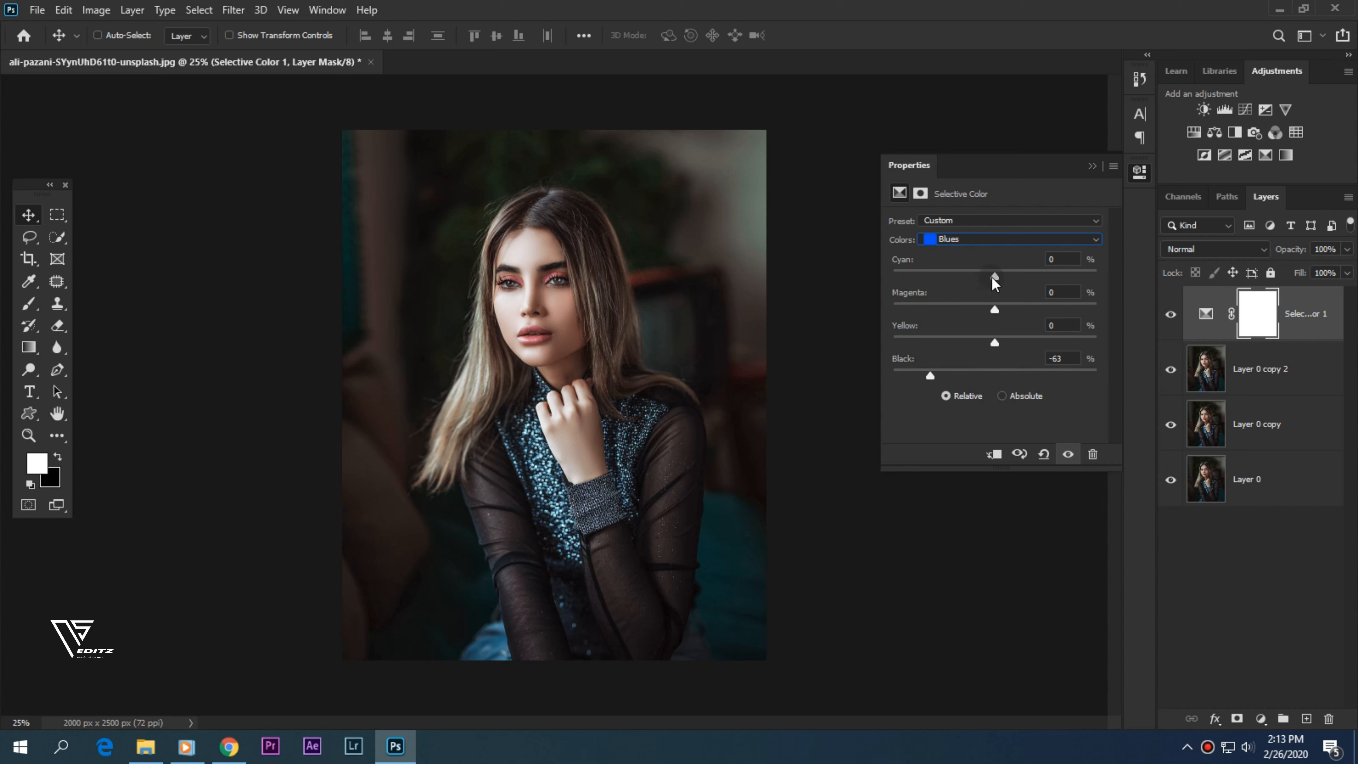
{"action": "left_click_drag", "start_coordinate": [995, 276], "coordinate": [931, 277]}
{"action": "mouse_move", "coordinate": [995, 343]}
{"action": "left_mouse_down"}
{"action": "mouse_move", "coordinate": [1009, 343]}
{"action": "mouse_move", "coordinate": [993, 308]}
{"action": "mouse_move", "coordinate": [1008, 319]}
{"action": "mouse_move", "coordinate": [972, 322]}
{"action": "mouse_move", "coordinate": [982, 338]}
{"action": "left_mouse_up"}
Set the Cyans to Cyan +59%, Magenta about -20%, Yellow -59% and Black -56%
{"action": "left_click", "coordinate": [948, 241]}
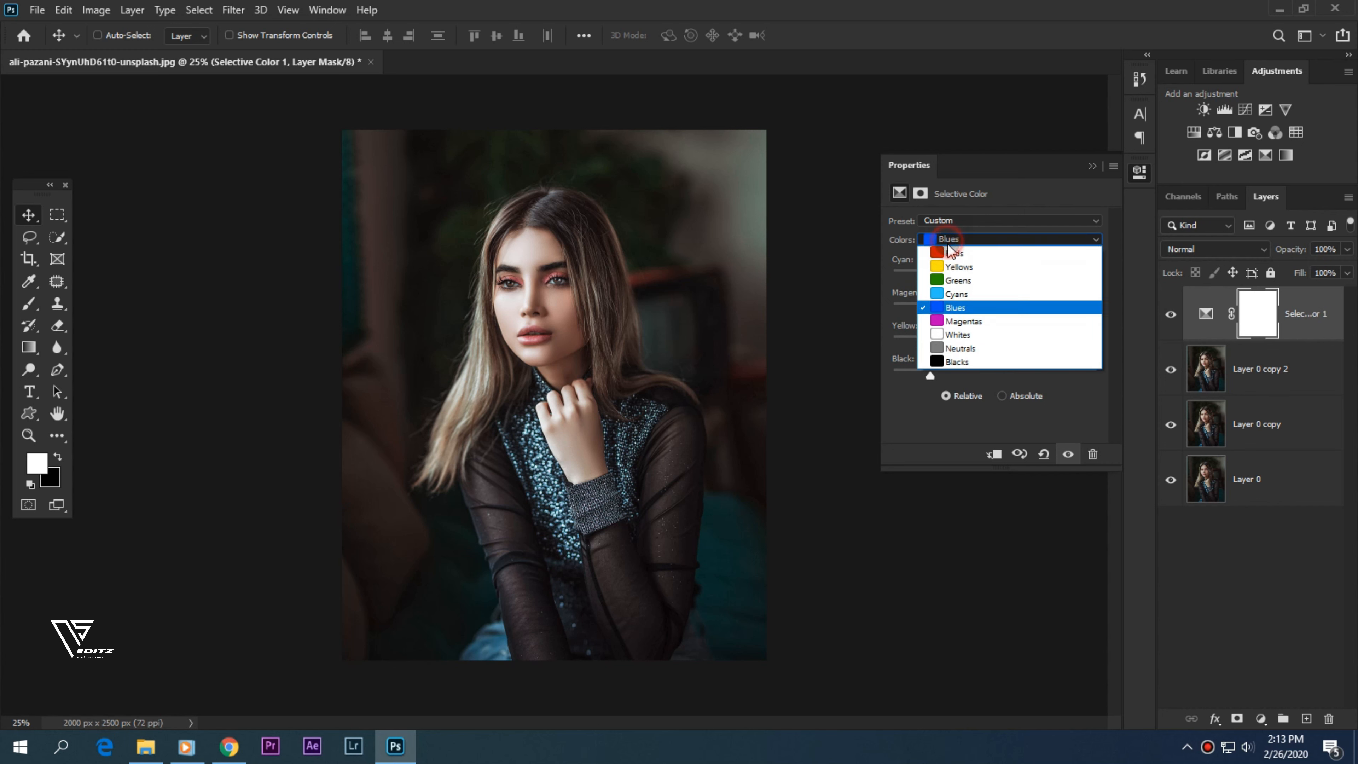
{"action": "left_click", "coordinate": [971, 333]}
{"action": "left_click", "coordinate": [967, 240]}
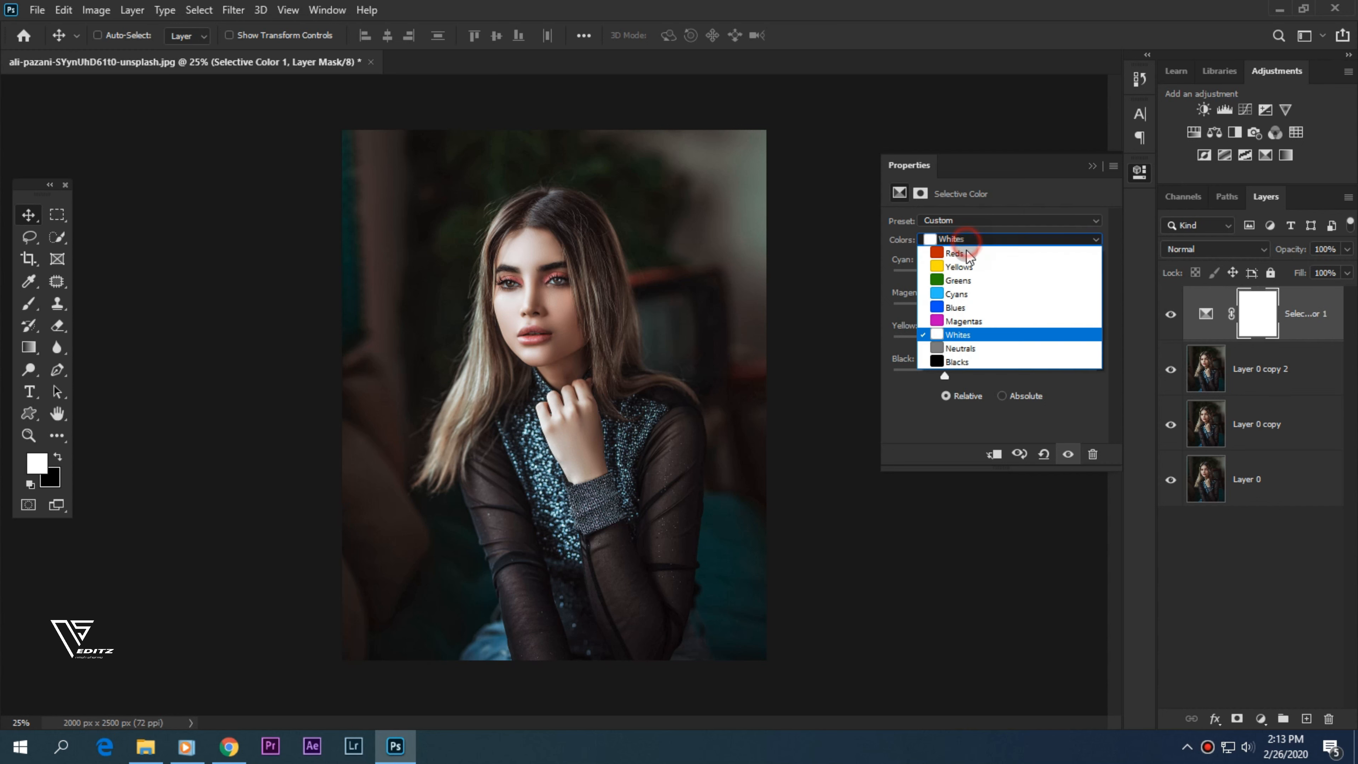
{"action": "left_click", "coordinate": [960, 294]}
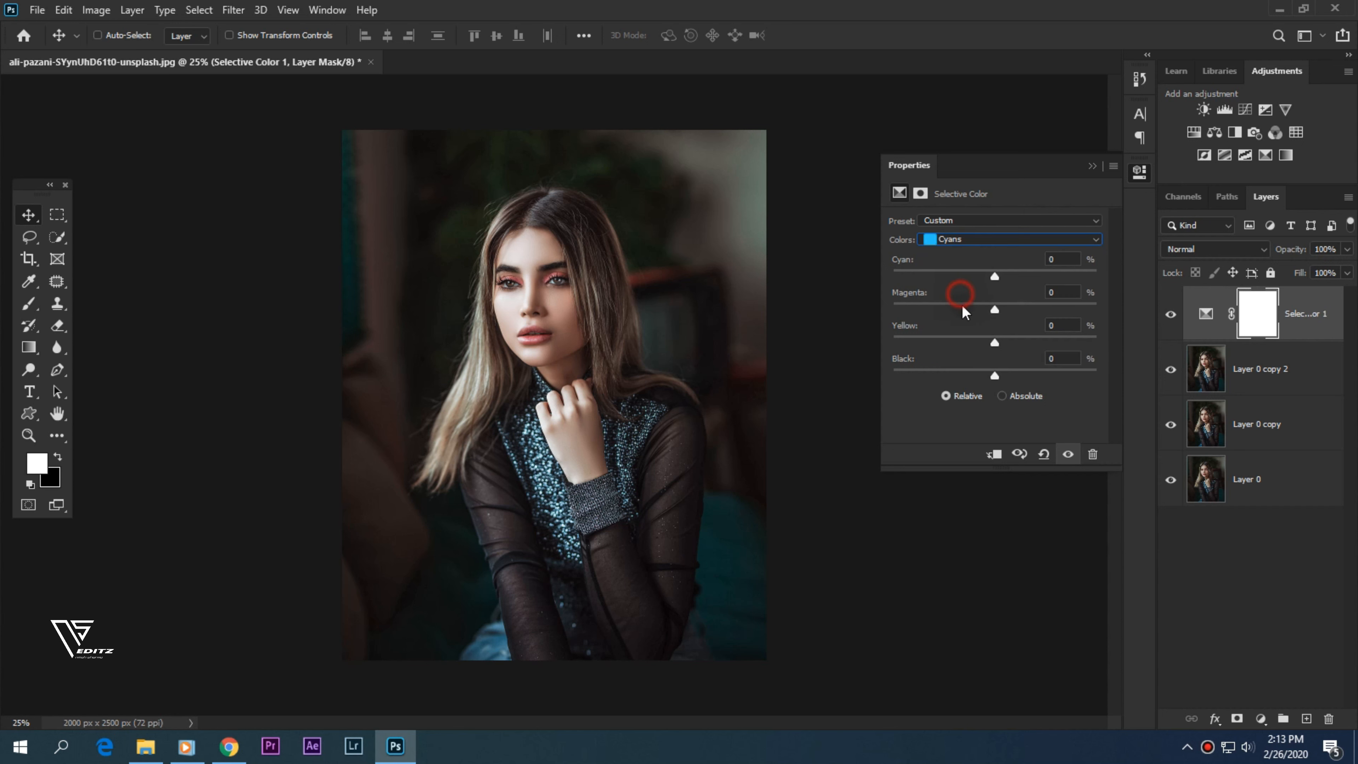
{"action": "left_click_drag", "start_coordinate": [994, 372], "coordinate": [938, 376]}
{"action": "left_click_drag", "start_coordinate": [995, 276], "coordinate": [938, 274]}
{"action": "mouse_move", "coordinate": [1035, 292]}
{"action": "left_mouse_down"}
{"action": "mouse_move", "coordinate": [921, 293]}
{"action": "mouse_move", "coordinate": [1056, 307]}
{"action": "left_mouse_up"}
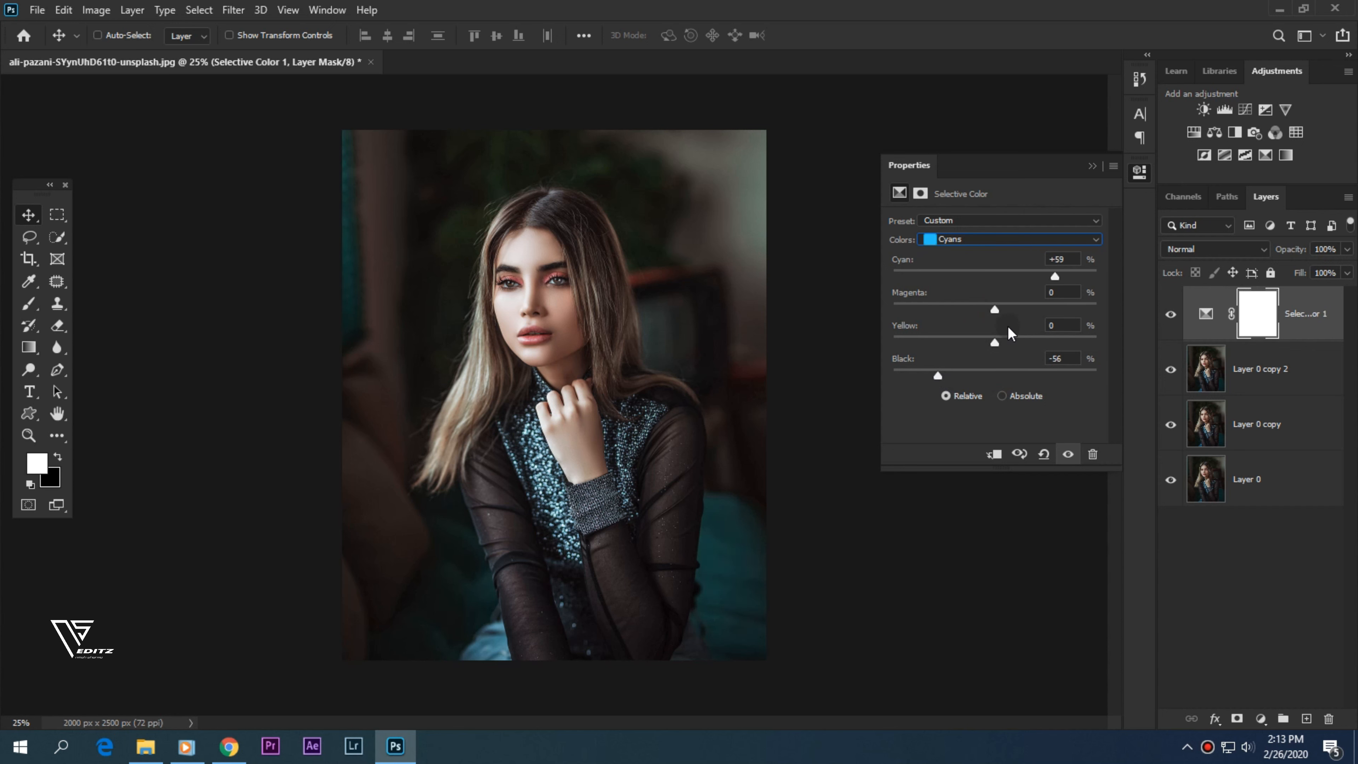
{"action": "left_click_drag", "start_coordinate": [995, 344], "coordinate": [935, 347]}
{"action": "left_click_drag", "start_coordinate": [995, 309], "coordinate": [966, 310]}
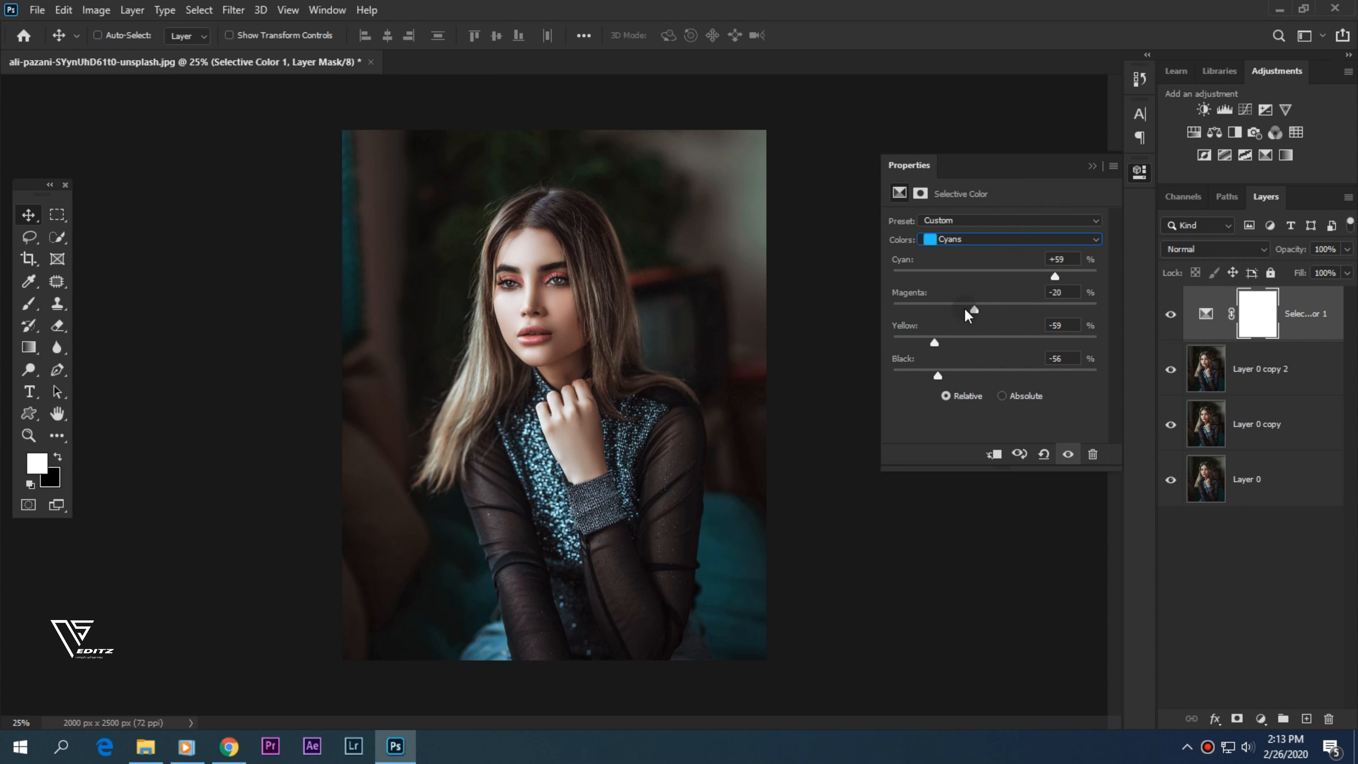
Strongly lower the Black and Magenta amounts of the Greens and adjust their Yellow amount
{"action": "left_click", "coordinate": [992, 241]}
{"action": "left_click", "coordinate": [977, 278]}
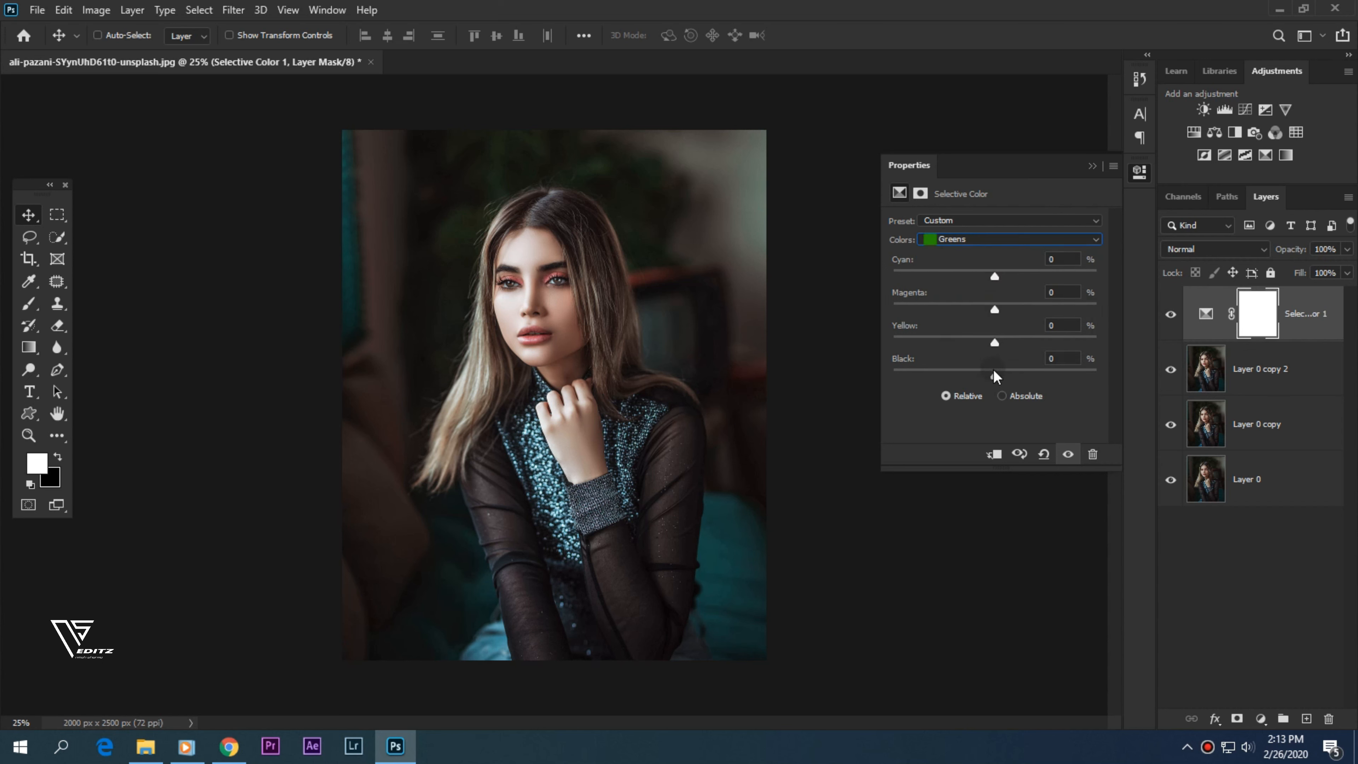
{"action": "left_click_drag", "start_coordinate": [994, 374], "coordinate": [928, 394]}
{"action": "left_click_drag", "start_coordinate": [995, 342], "coordinate": [1040, 310]}
{"action": "left_click_drag", "start_coordinate": [922, 318], "coordinate": [920, 321]}
Set the Blacks to Cyan +2%, Magenta +1%, Yellow -5% and Black +1%, and compare the image with the adjustment hidden and shown
{"action": "left_click", "coordinate": [1004, 240]}
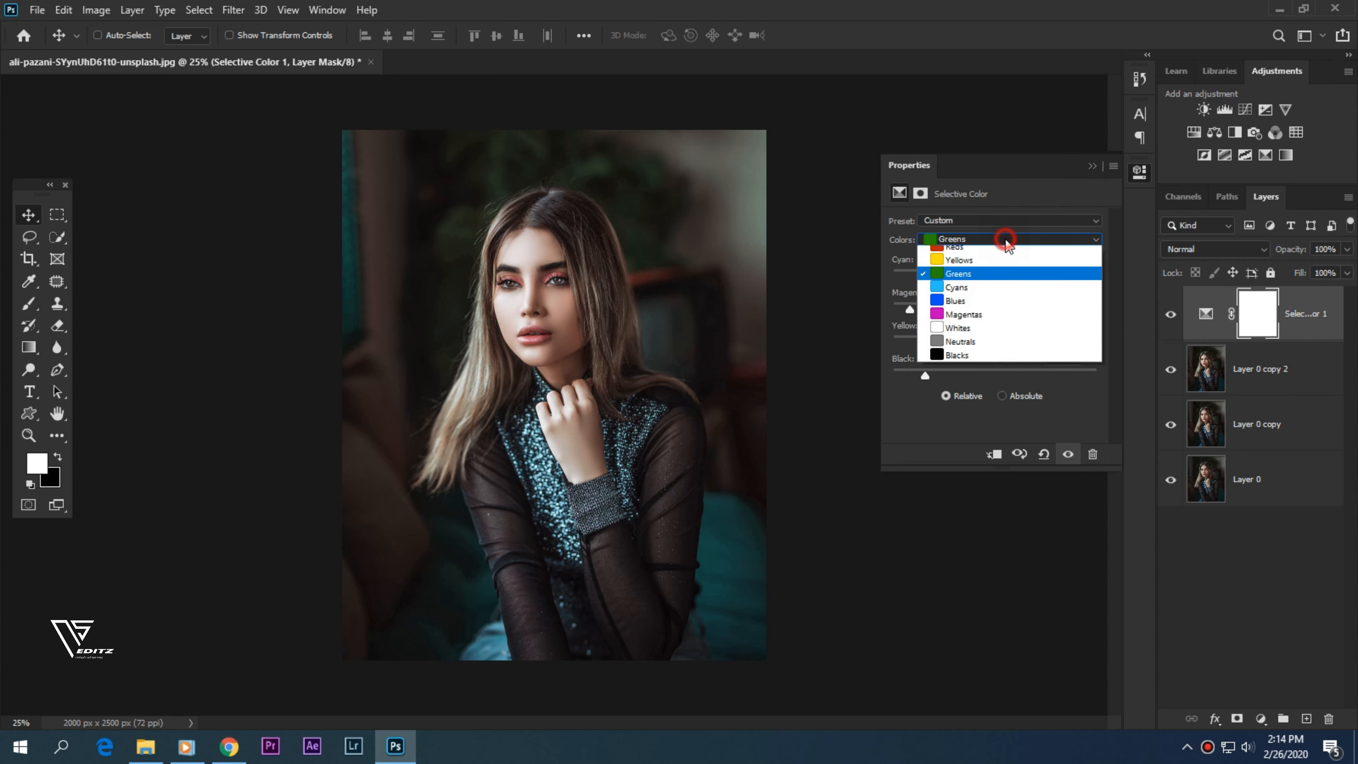
{"action": "left_click", "coordinate": [982, 362]}
{"action": "left_click_drag", "start_coordinate": [994, 373], "coordinate": [997, 375]}
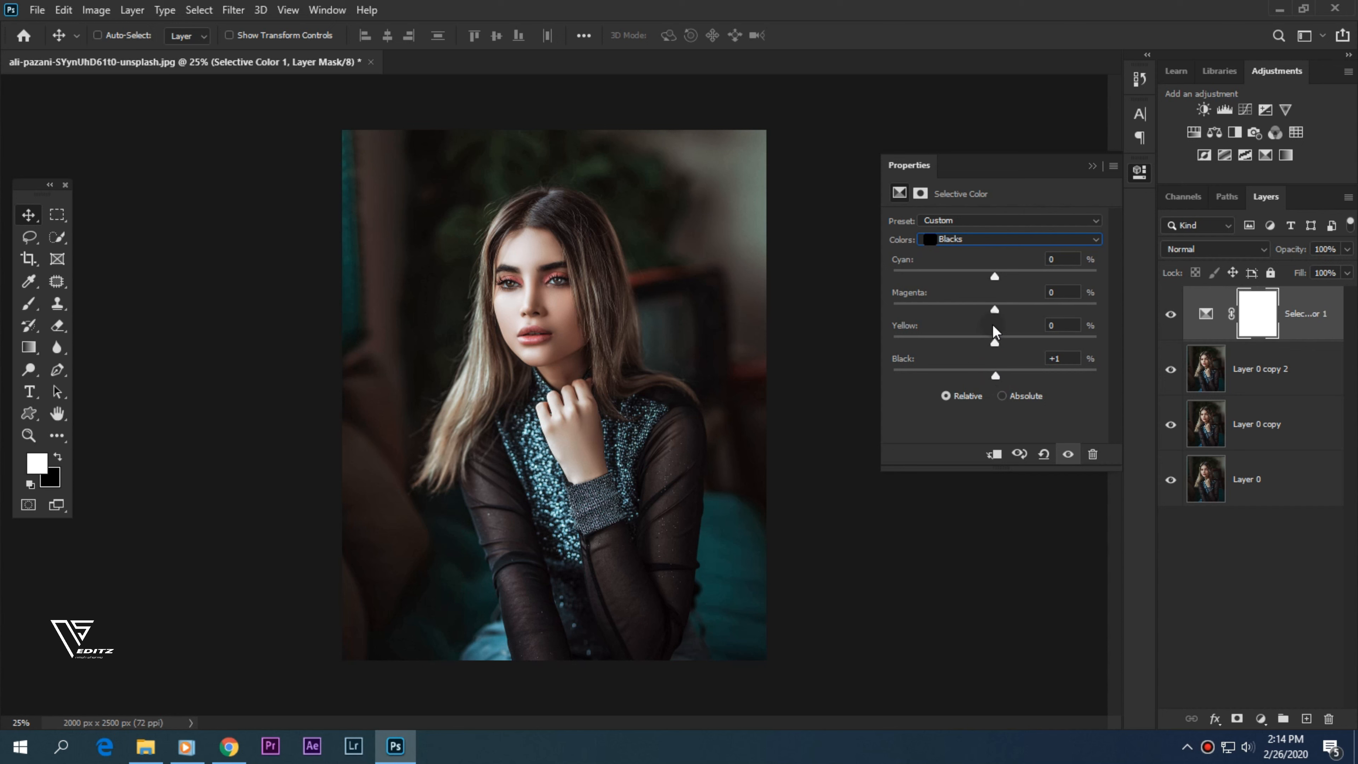
{"action": "left_click_drag", "start_coordinate": [995, 346], "coordinate": [995, 346]}
{"action": "left_click_drag", "start_coordinate": [996, 313], "coordinate": [998, 314]}
{"action": "left_click_drag", "start_coordinate": [997, 276], "coordinate": [1001, 287]}
{"action": "left_click", "coordinate": [1055, 259]}
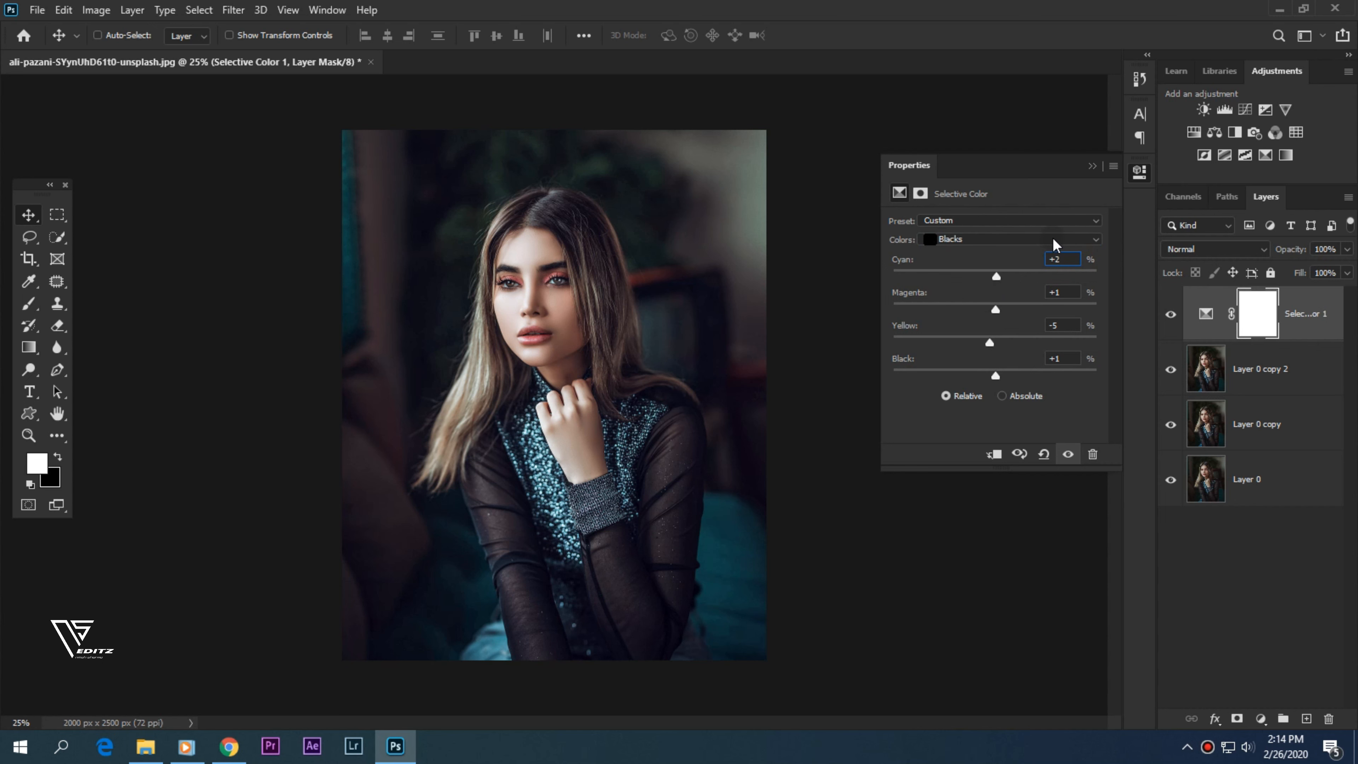
{"action": "left_click", "coordinate": [1094, 168]}
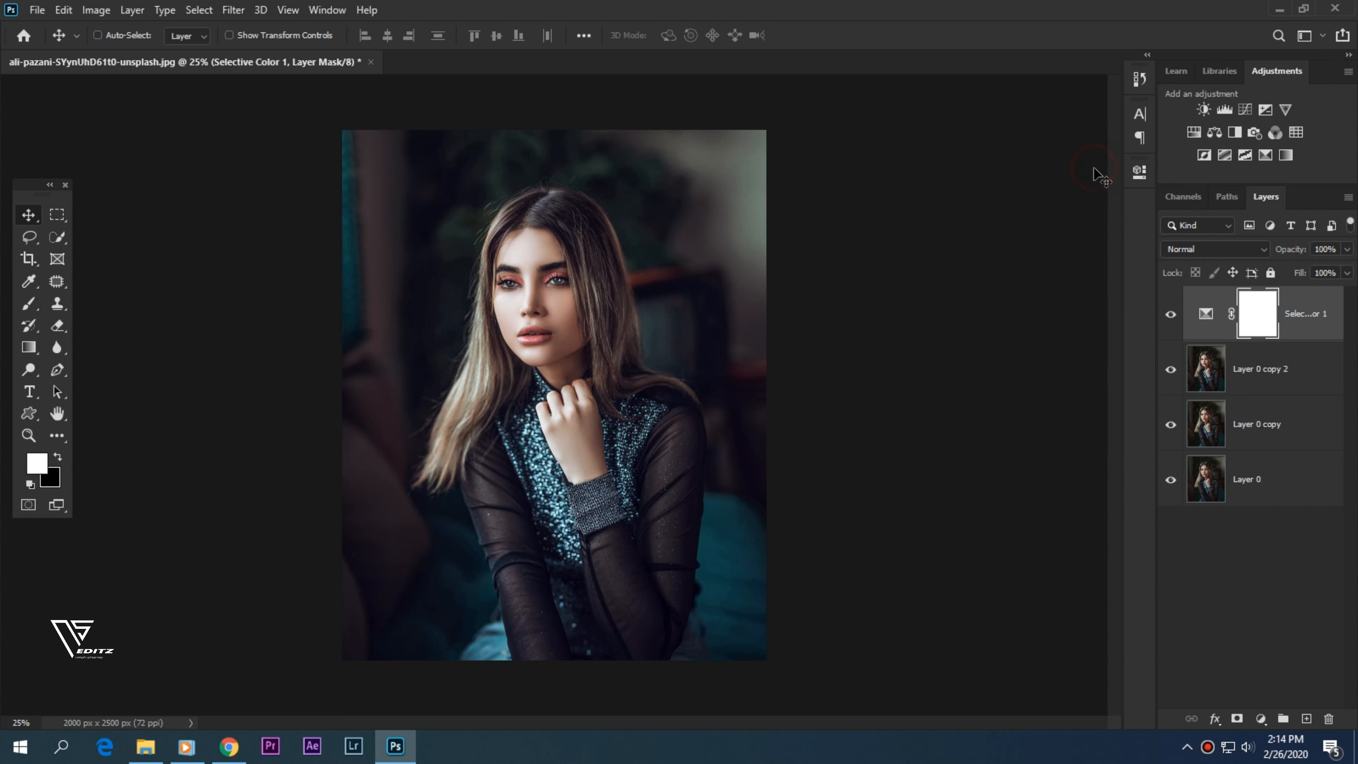
{"action": "left_click", "coordinate": [1169, 316]}
{"action": "left_click", "coordinate": [1170, 315]}
{"action": "left_click", "coordinate": [1169, 315]}
{"action": "left_click", "coordinate": [1170, 316]}
Merge a duplicate of Layer 0 copy 2 with the Selective Color adjustment layer, and compare the merged layer hidden and shown
{"action": "left_click_drag", "start_coordinate": [1288, 369], "coordinate": [1307, 719]}
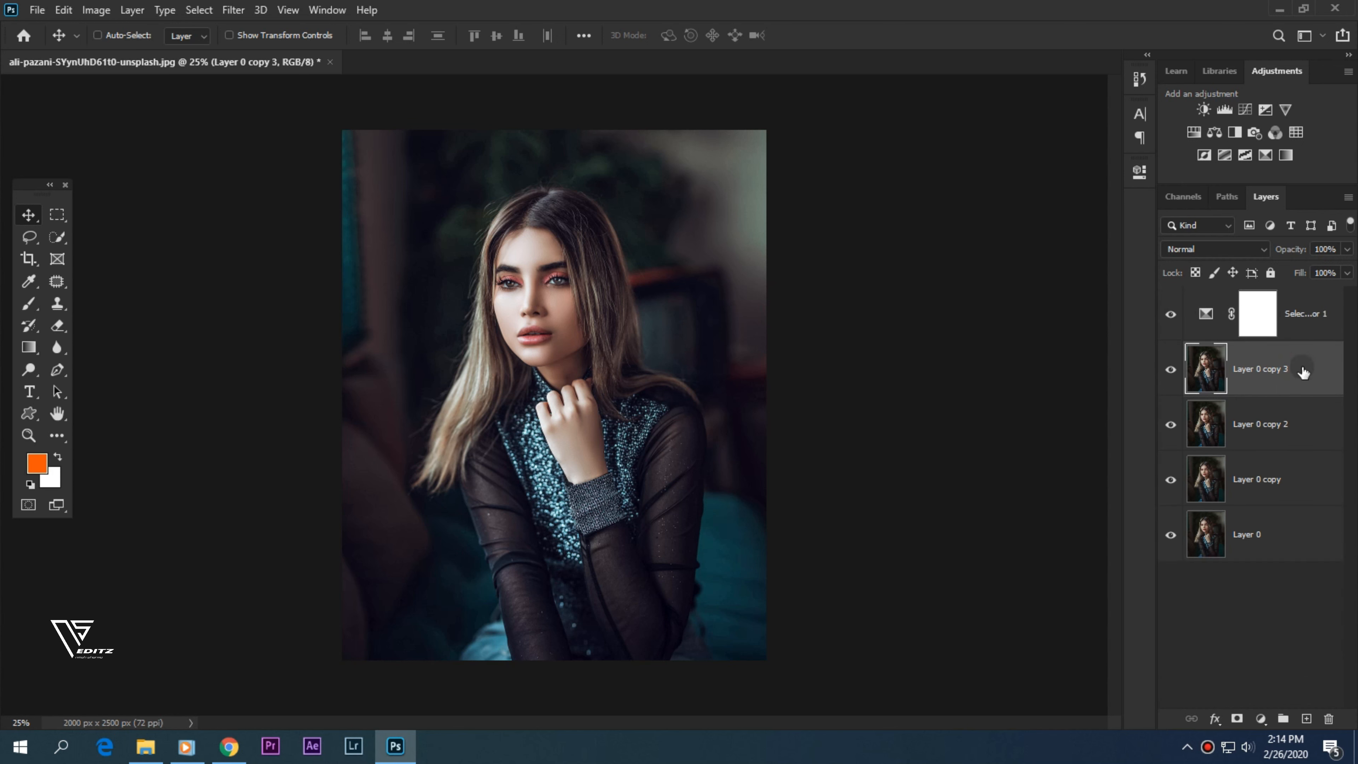
{"action": "left_click", "coordinate": [1301, 313], "text": "shift"}
{"action": "right_click", "coordinate": [1301, 316]}
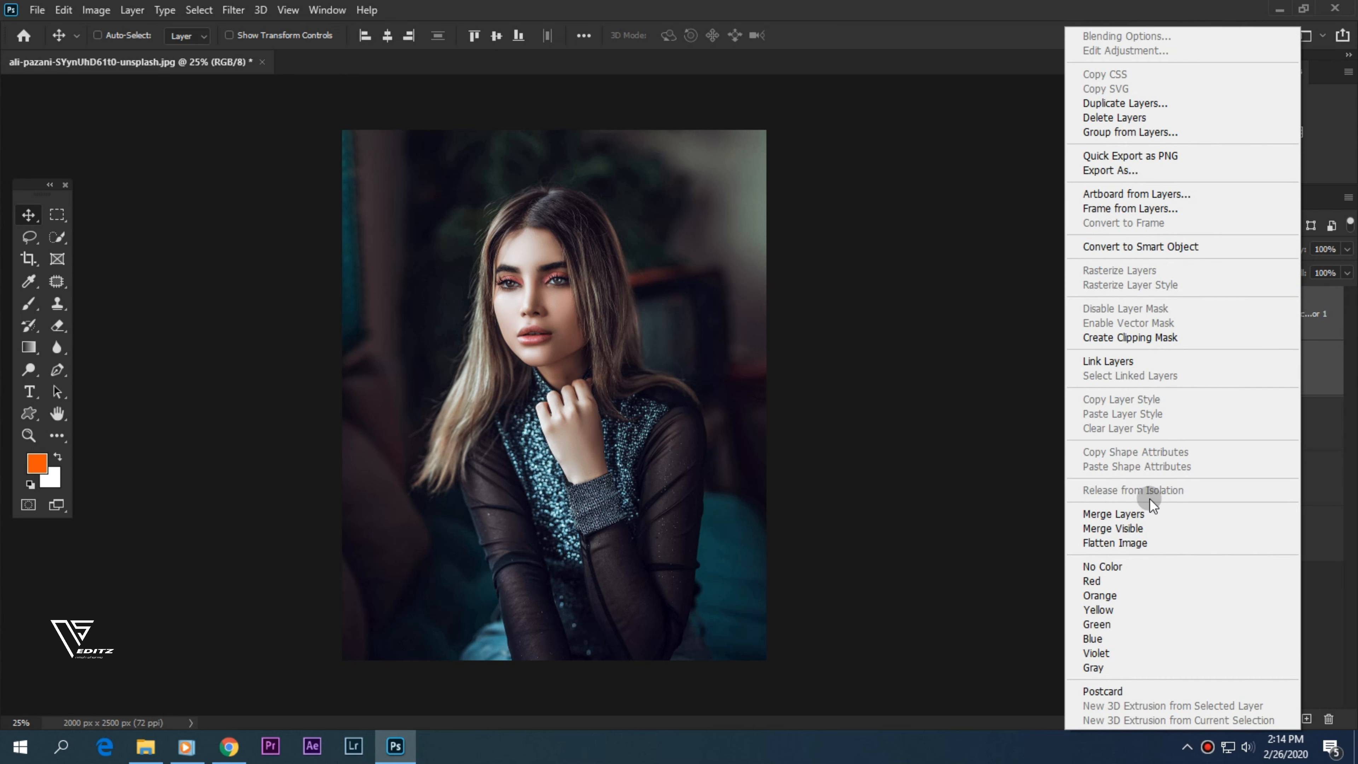
{"action": "left_click", "coordinate": [1148, 512]}
{"action": "left_click", "coordinate": [1173, 314]}
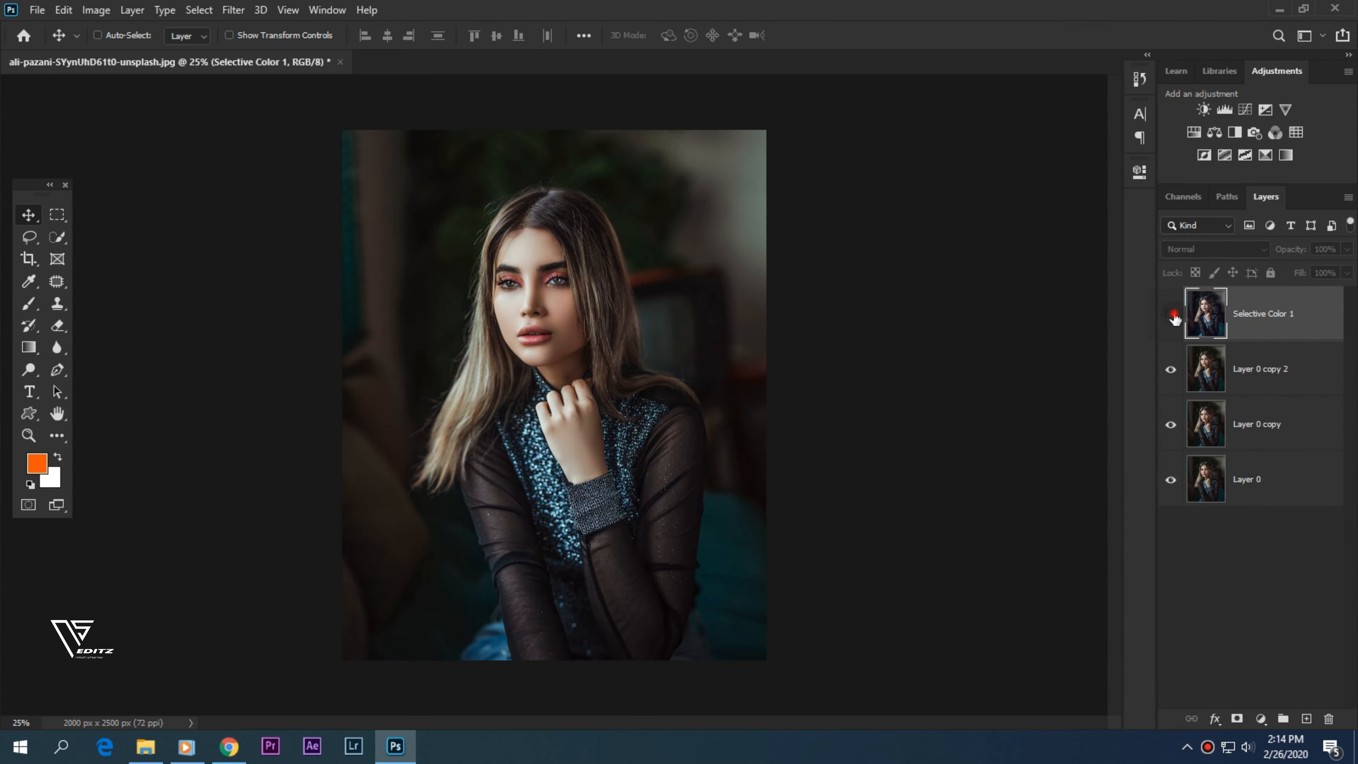
{"action": "left_click", "coordinate": [1171, 315]}
{"action": "left_click", "coordinate": [1171, 315]}
{"action": "left_click", "coordinate": [1171, 315]}
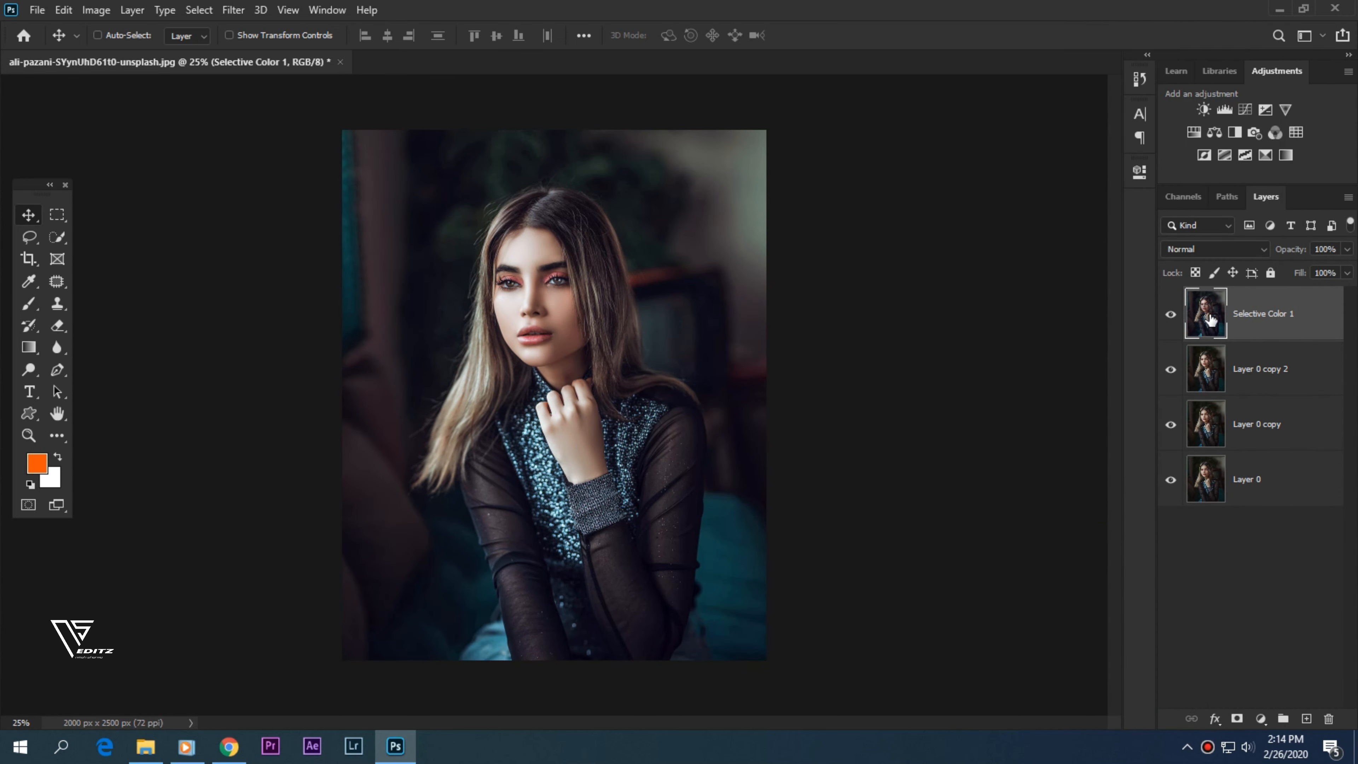
Duplicate the merged Selective Color 1 layer and open the copy in the Camera Raw Filter
{"action": "left_click_drag", "start_coordinate": [1212, 319], "coordinate": [1311, 717]}
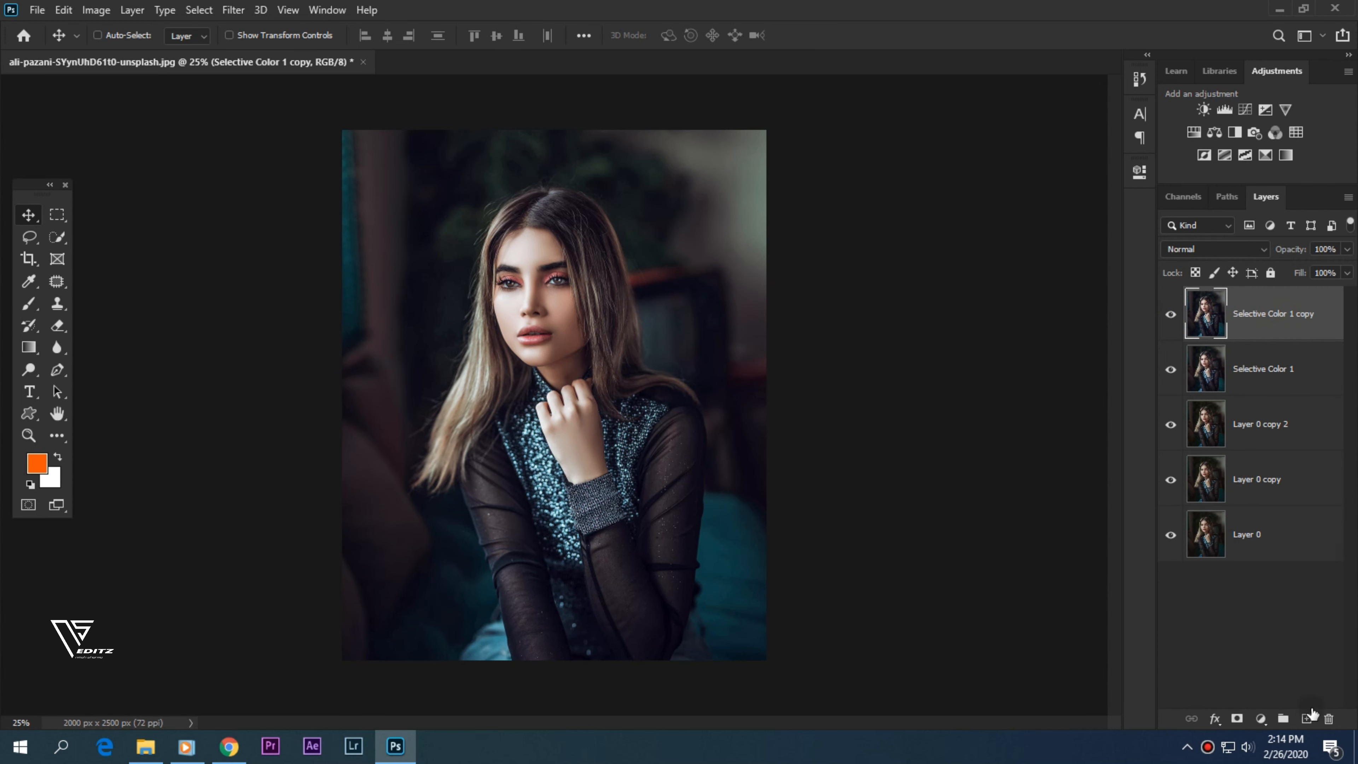
{"action": "left_click", "coordinate": [231, 11]}
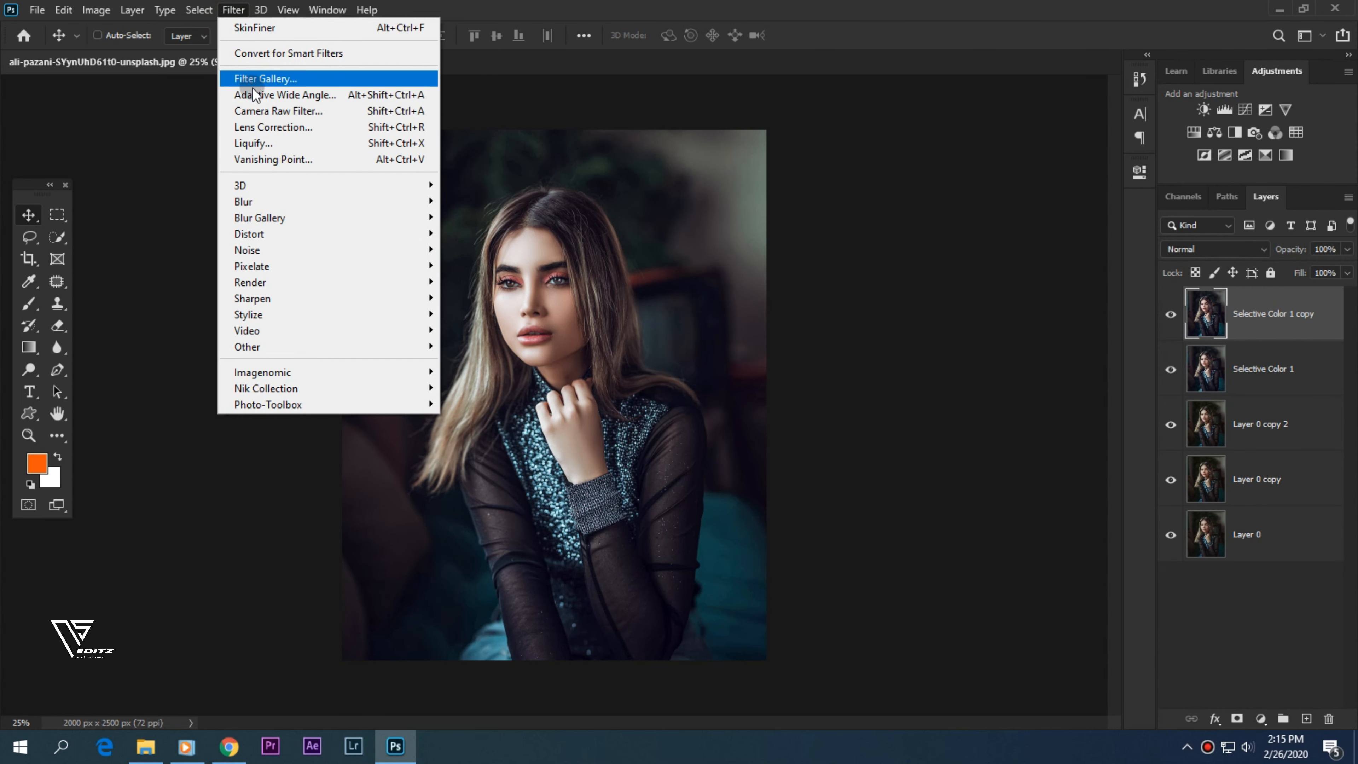
{"action": "left_click", "coordinate": [259, 112]}
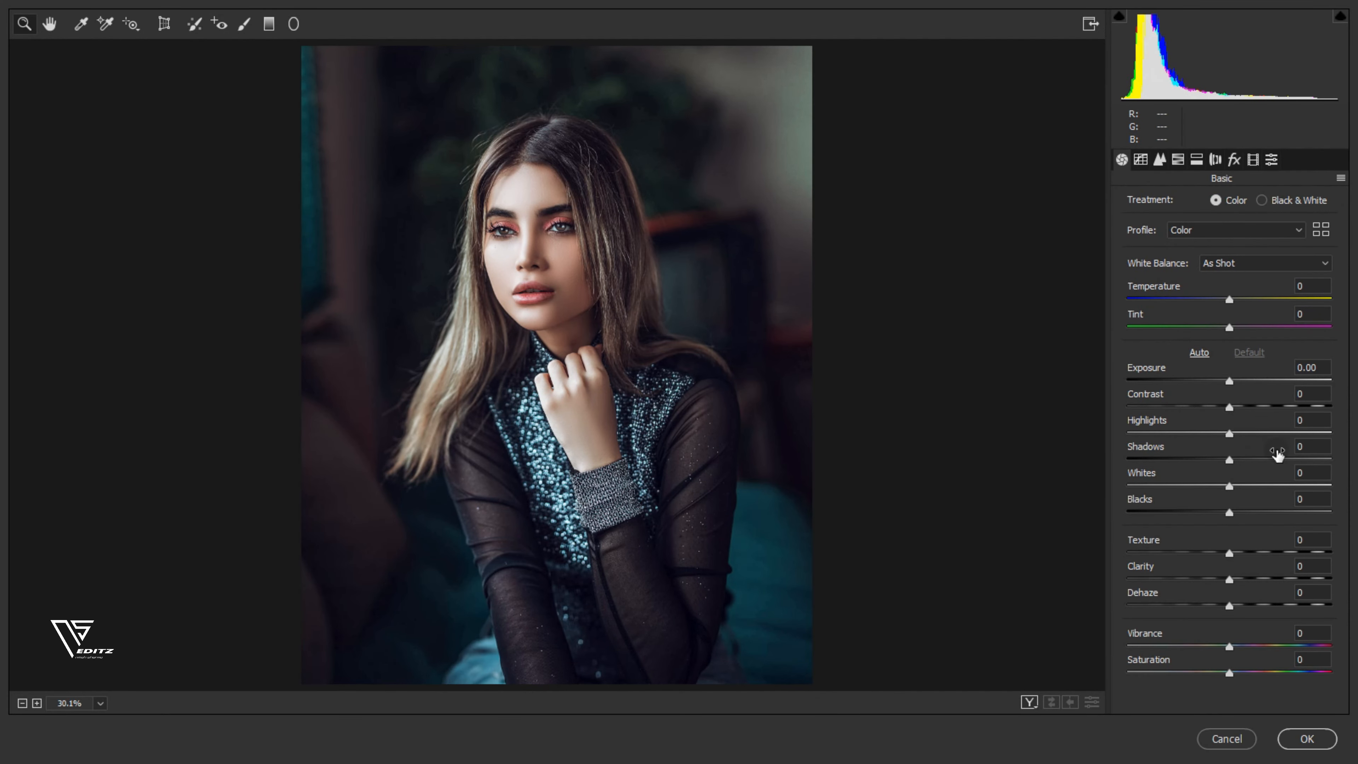
Set the Saturation of the Oranges to +9 in the HSL adjustments
{"action": "left_click", "coordinate": [1179, 159]}
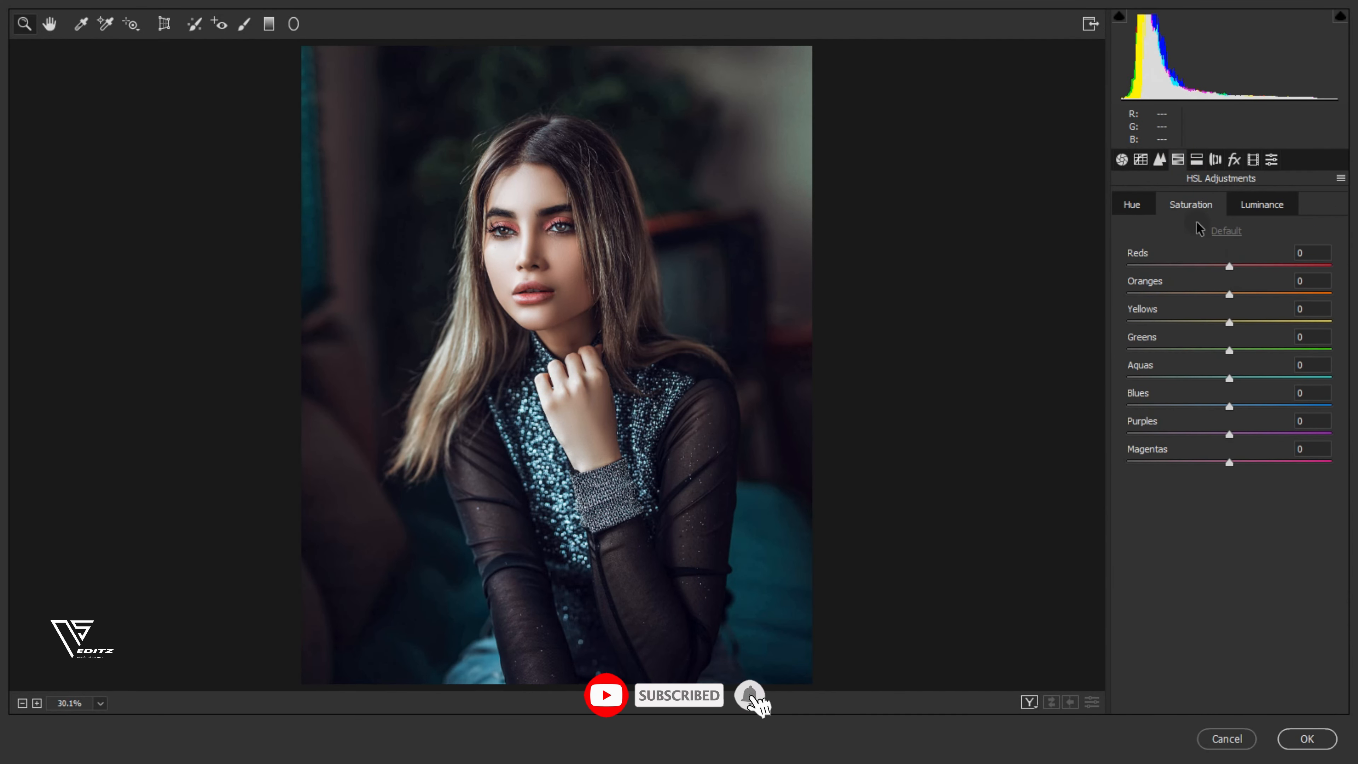
{"action": "left_click", "coordinate": [1228, 295]}
{"action": "left_click_drag", "start_coordinate": [1228, 295], "coordinate": [1248, 298]}
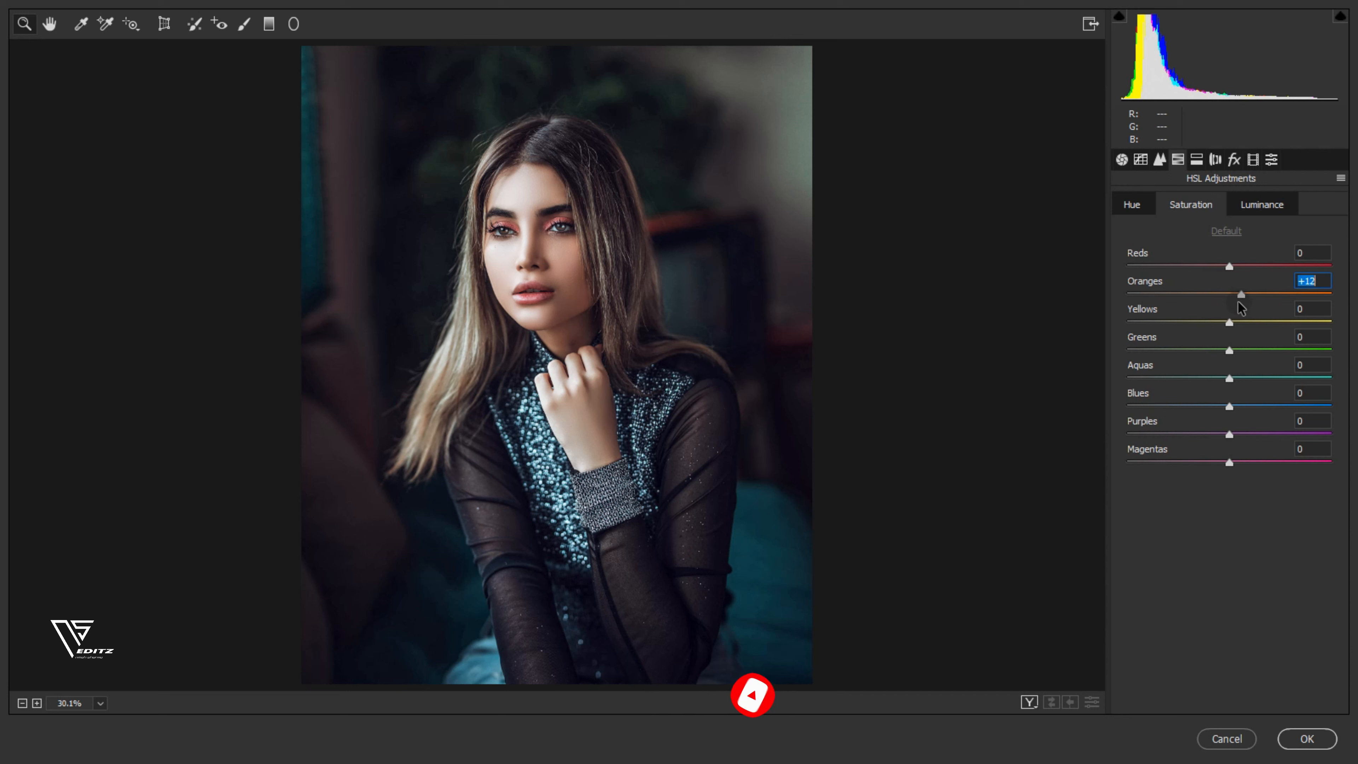
{"action": "left_click", "coordinate": [1238, 299]}
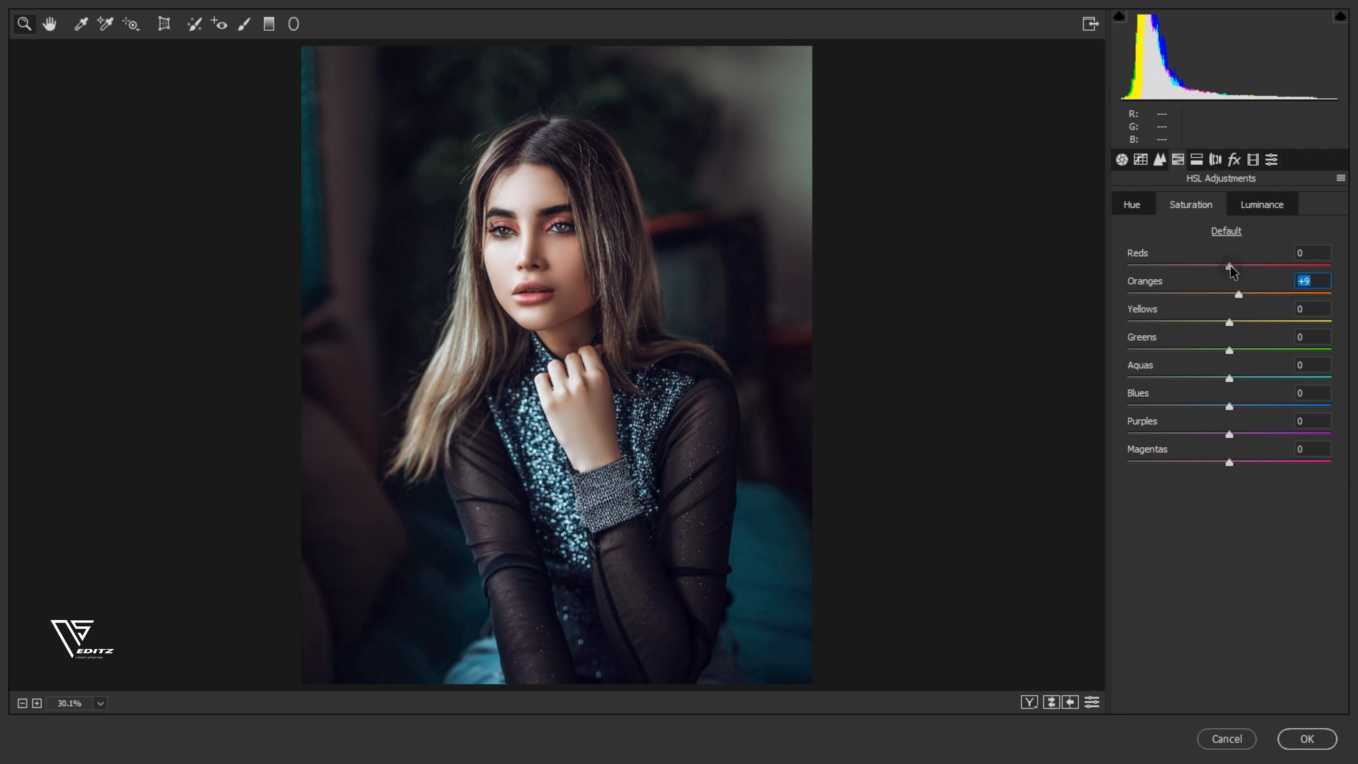
Set the HSL Luminance of the Reds and Oranges to +8 each and of the Blues to +24
{"action": "left_click", "coordinate": [1256, 205]}
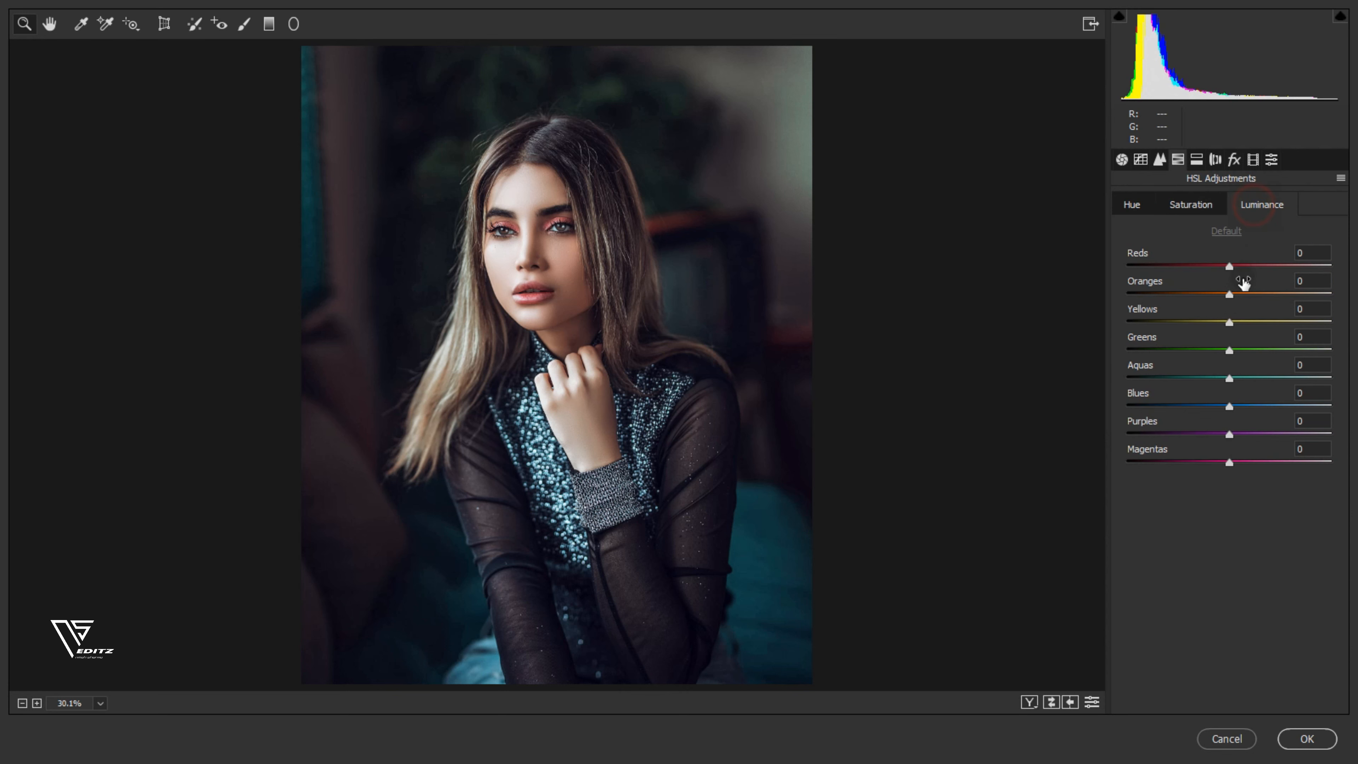
{"action": "left_click", "coordinate": [1232, 294]}
{"action": "mouse_move", "coordinate": [1236, 295]}
{"action": "left_mouse_down"}
{"action": "mouse_move", "coordinate": [1217, 266]}
{"action": "mouse_move", "coordinate": [1240, 269]}
{"action": "left_mouse_up"}
{"action": "mouse_move", "coordinate": [1230, 406]}
{"action": "left_mouse_down"}
{"action": "mouse_move", "coordinate": [1218, 408]}
{"action": "mouse_move", "coordinate": [1254, 409]}
{"action": "left_mouse_up"}
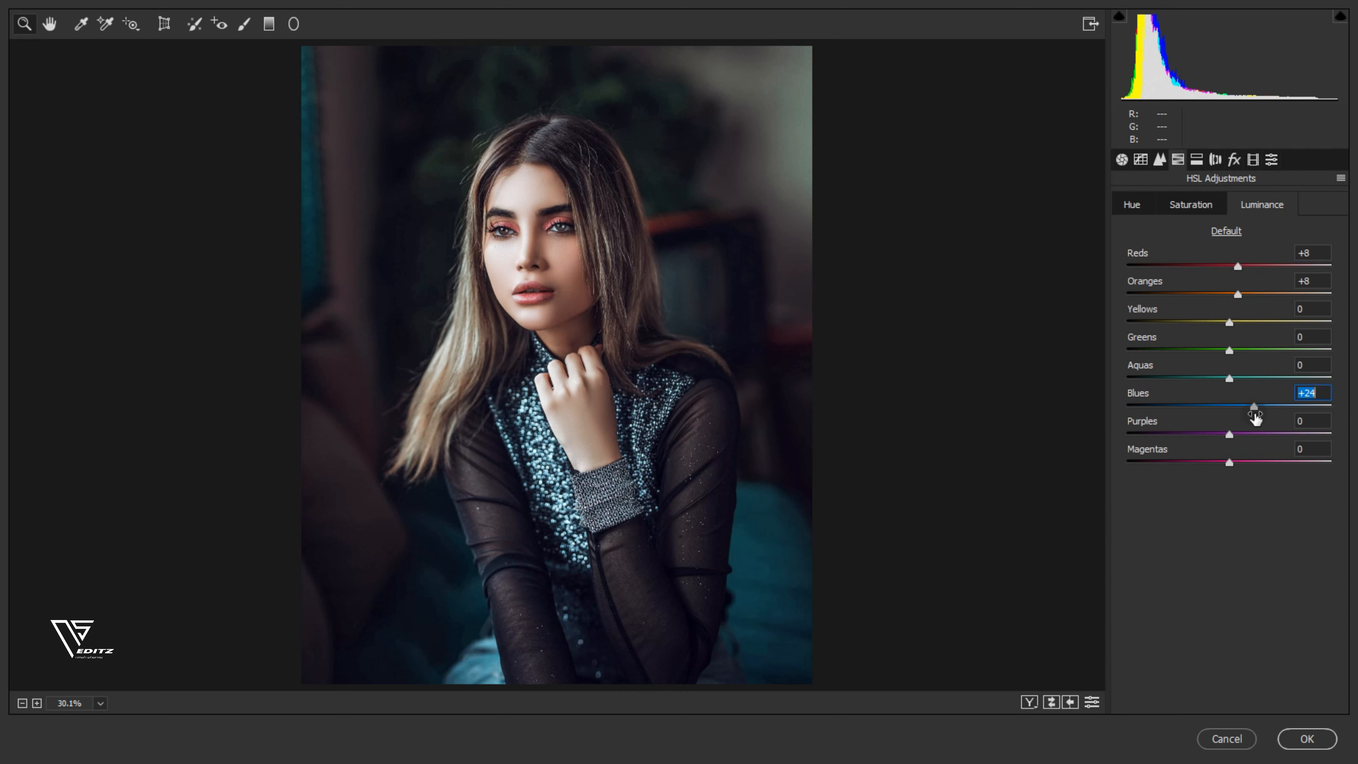
Raise the HSL Saturation of the Reds to about +43 and lower the Hue of the Blues
{"action": "left_click", "coordinate": [1206, 206]}
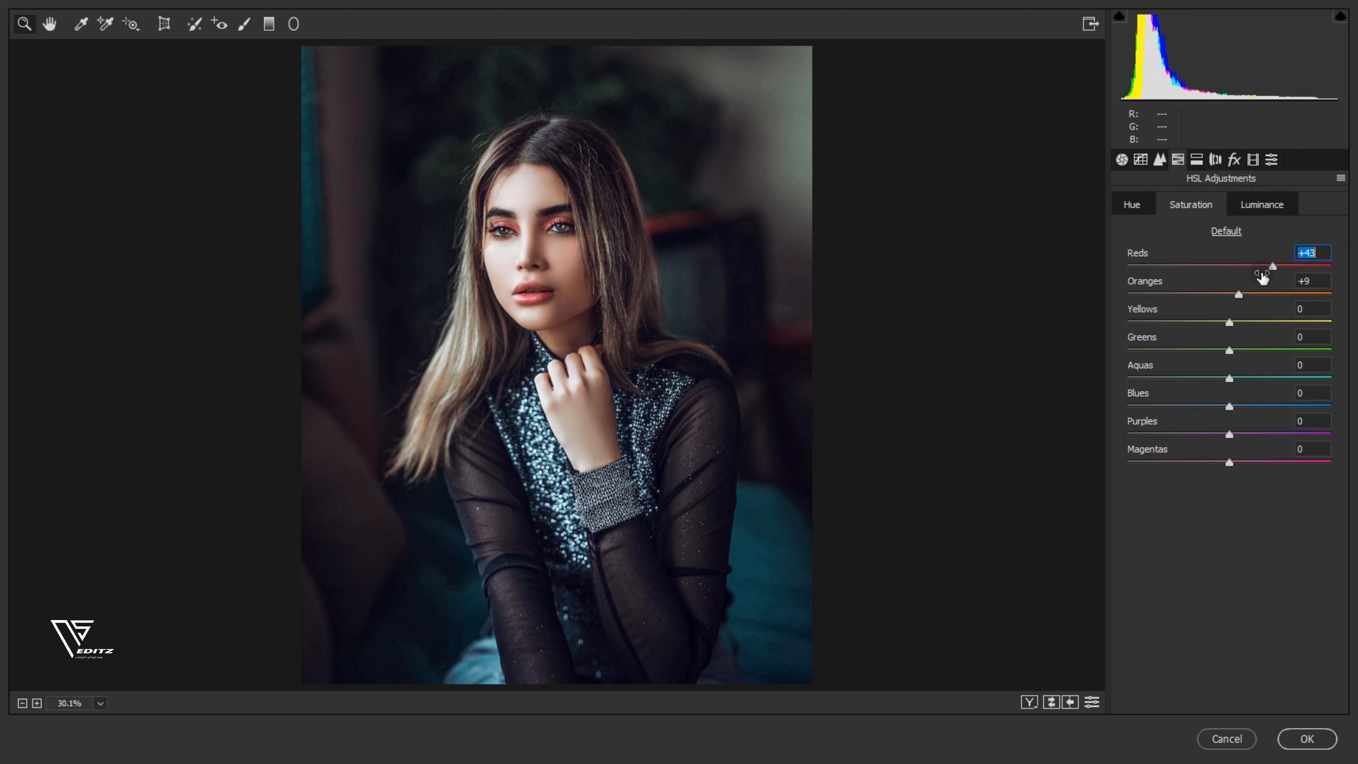
{"action": "left_click", "coordinate": [1149, 209]}
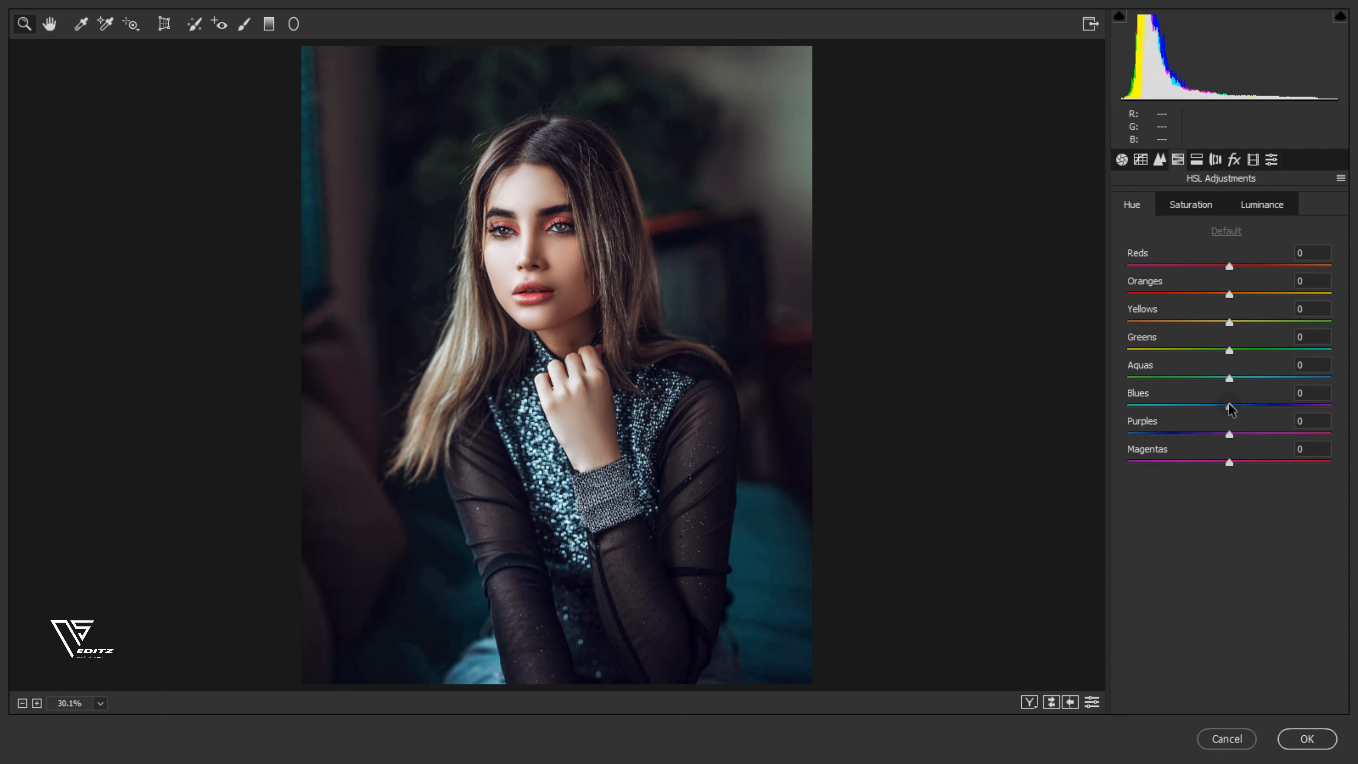
{"action": "left_click_drag", "start_coordinate": [1230, 405], "coordinate": [1211, 405]}
{"action": "left_click", "coordinate": [1251, 208]}
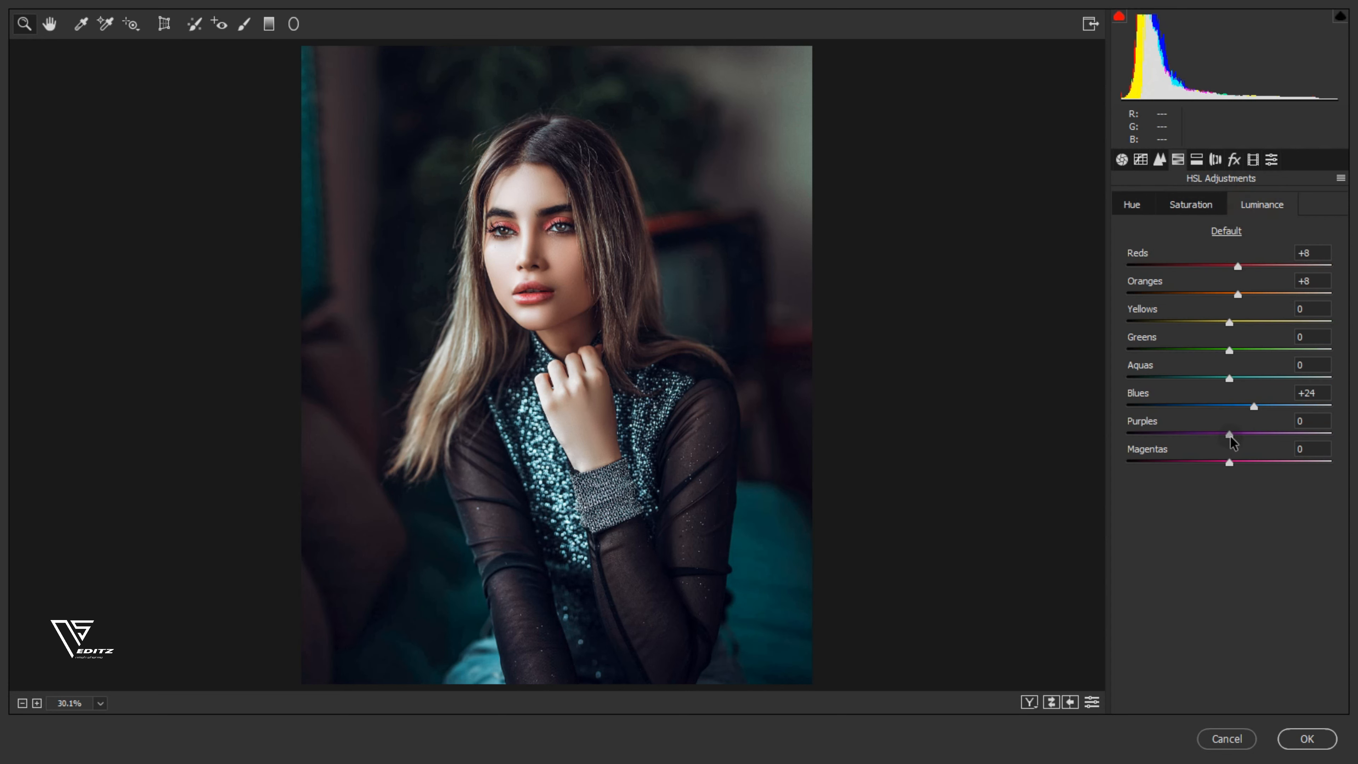
Set the Calibration Hue of the Green Primary to +17, the Red Primary to +5 and the Blue Primary to -7
{"action": "left_click", "coordinate": [1252, 160]}
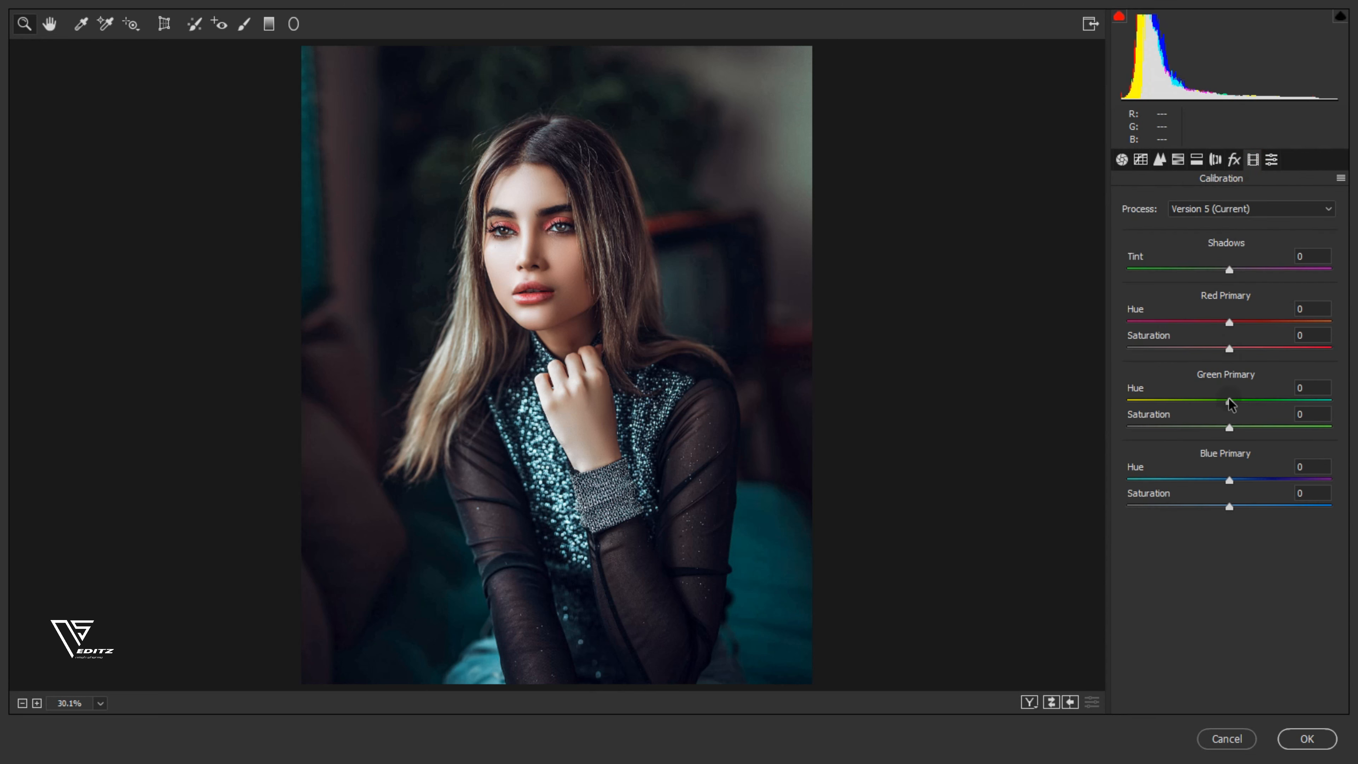
{"action": "left_click_drag", "start_coordinate": [1232, 407], "coordinate": [1244, 405]}
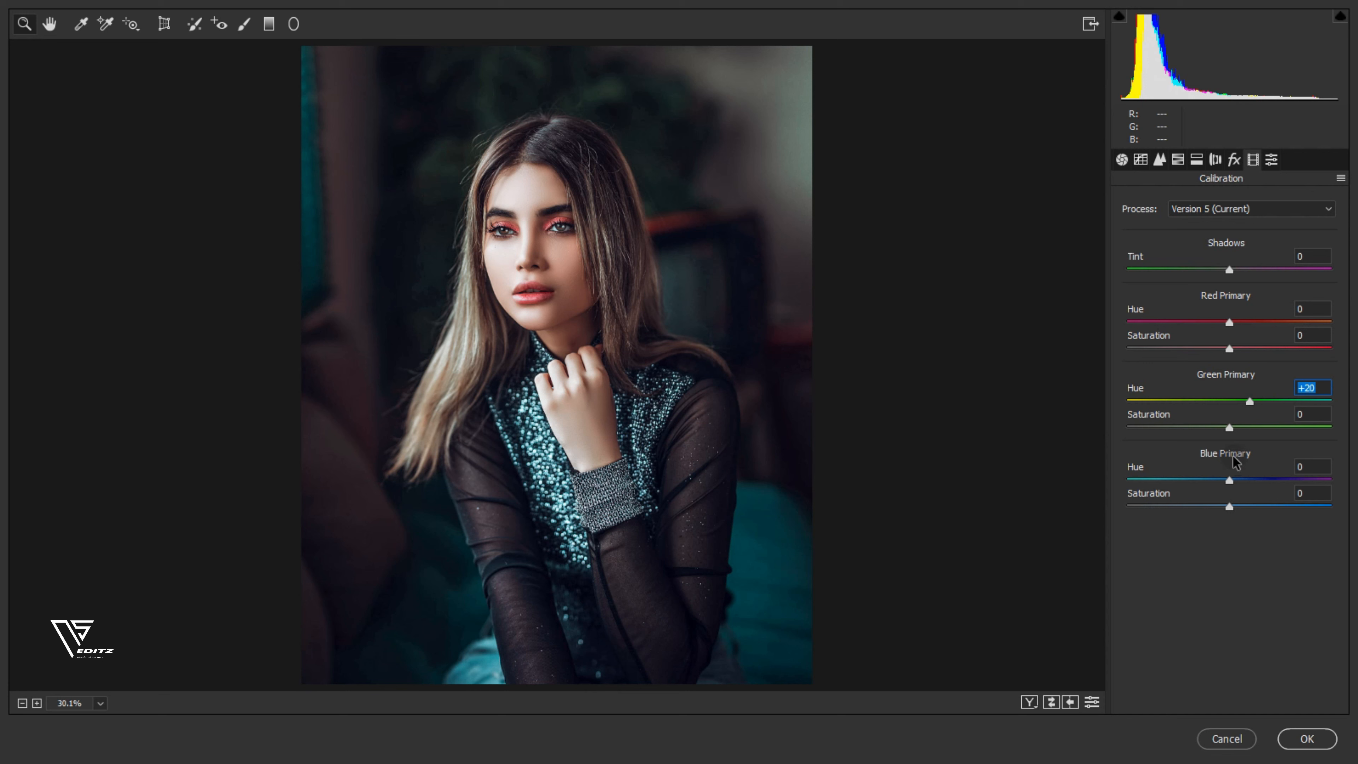
{"action": "left_click_drag", "start_coordinate": [1253, 403], "coordinate": [1249, 402]}
{"action": "left_click", "coordinate": [1230, 324]}
{"action": "mouse_move", "coordinate": [1232, 323]}
{"action": "left_mouse_down"}
{"action": "mouse_move", "coordinate": [1215, 322]}
{"action": "mouse_move", "coordinate": [1238, 326]}
{"action": "left_mouse_up"}
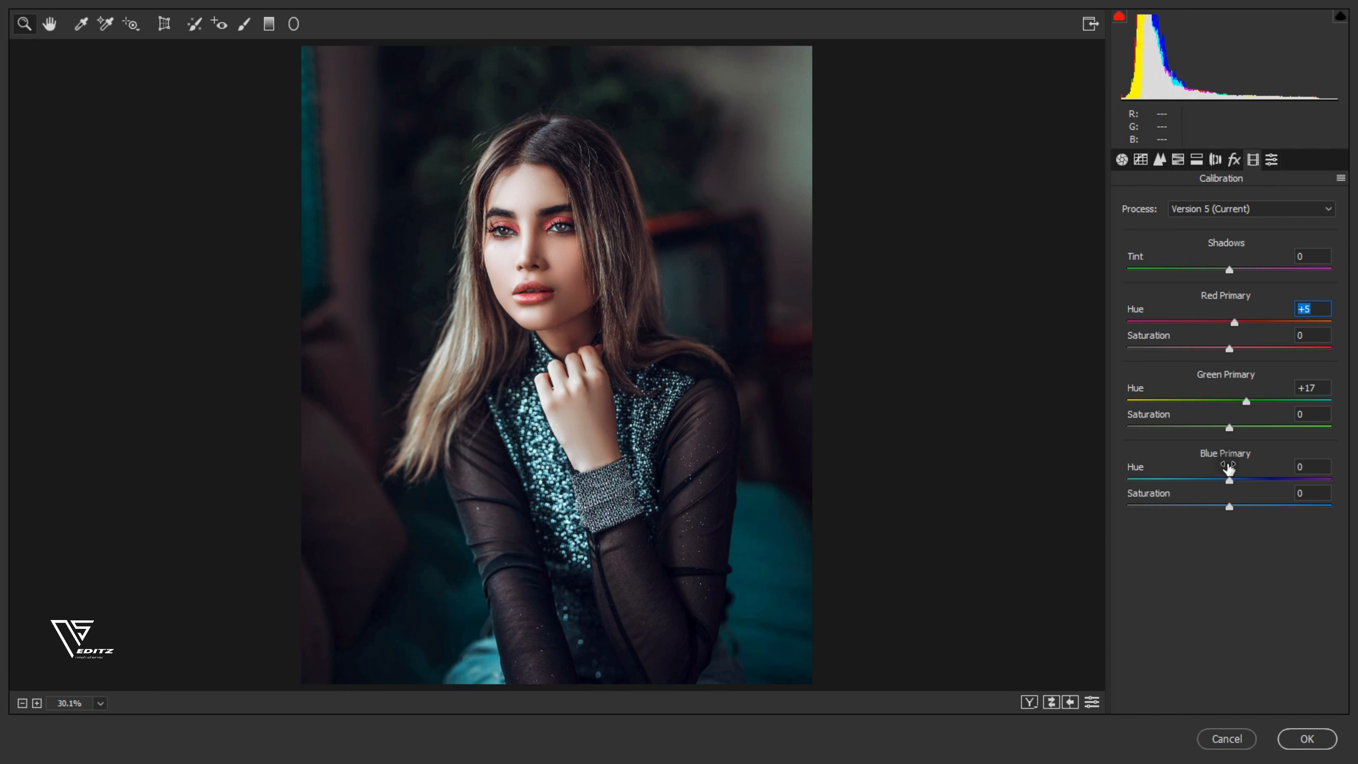
{"action": "left_click_drag", "start_coordinate": [1230, 480], "coordinate": [1223, 479]}
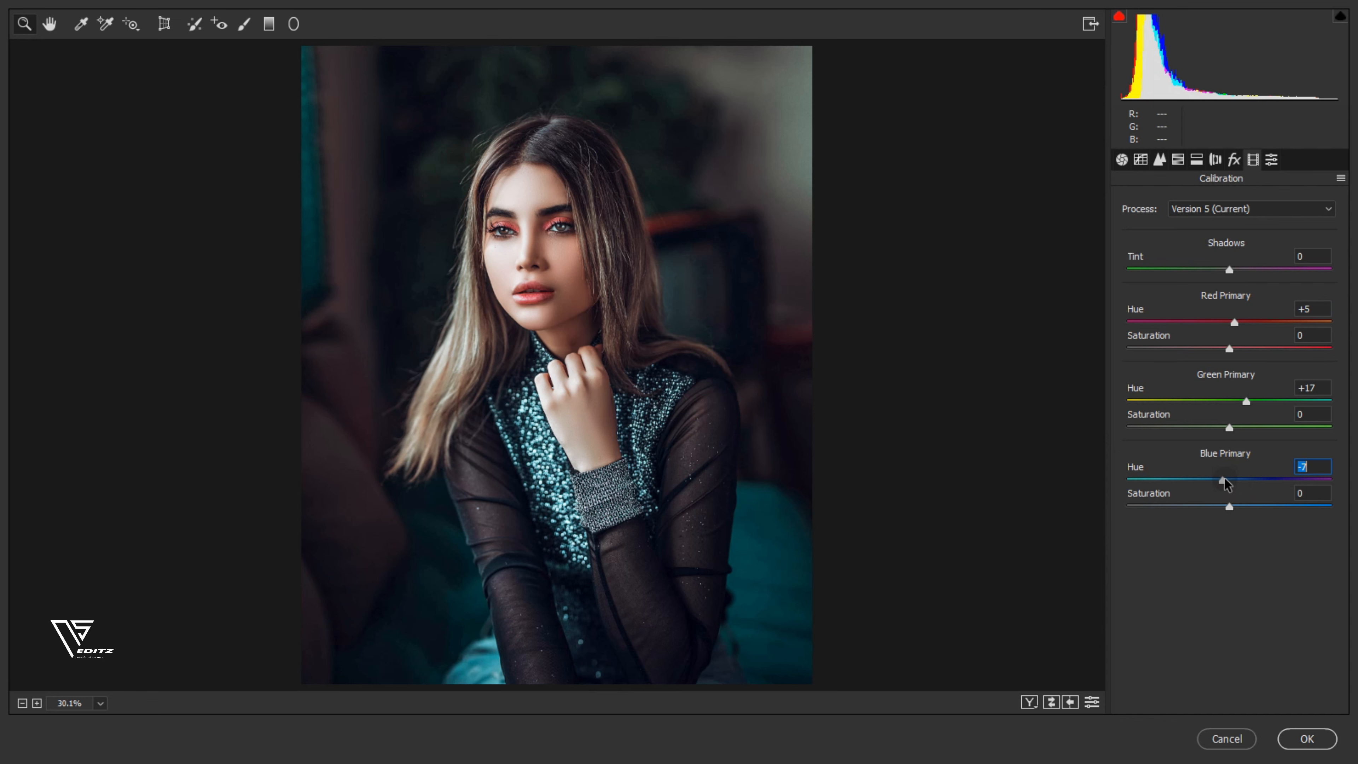
Compare the before and after versions of the portrait side by side
{"action": "scroll", "coordinate": [713, 326], "scroll_direction": "down", "scroll_amount": 1}
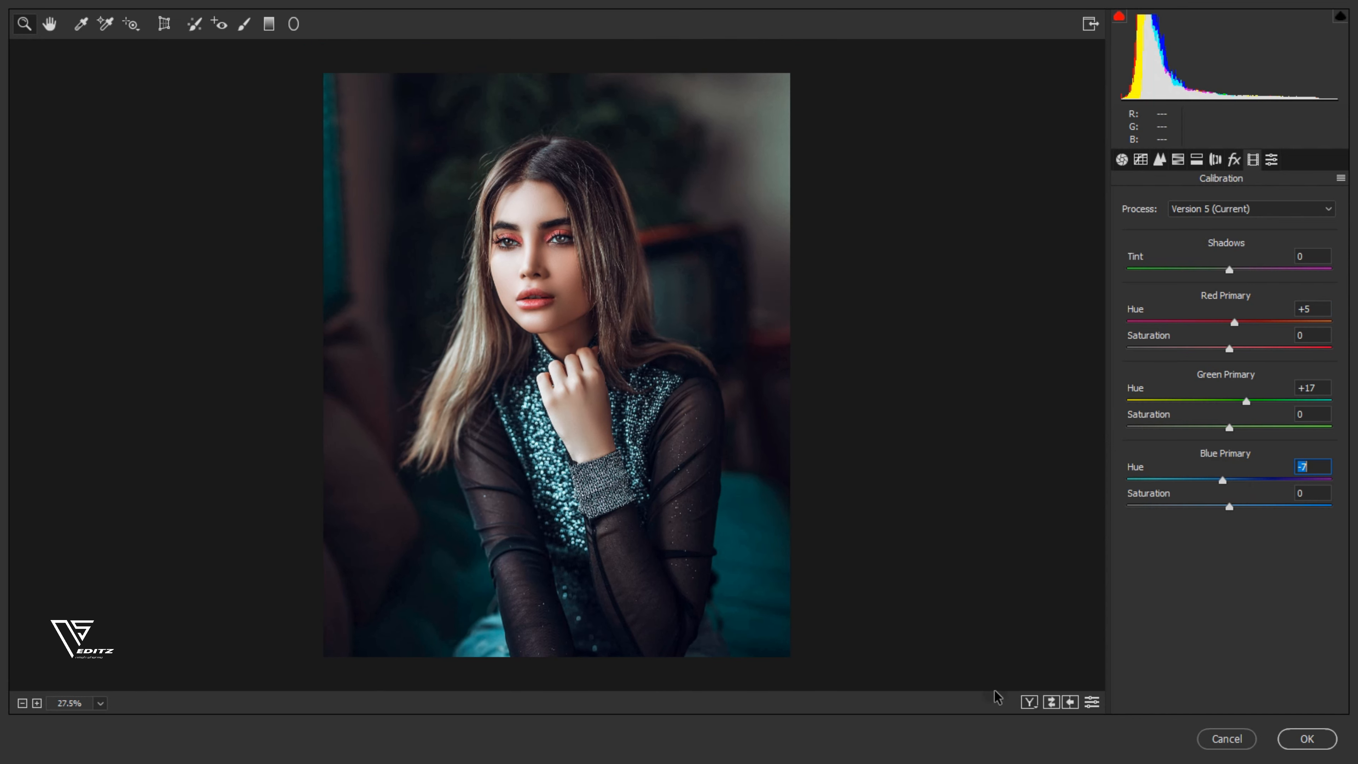
{"action": "left_click", "coordinate": [1025, 703]}
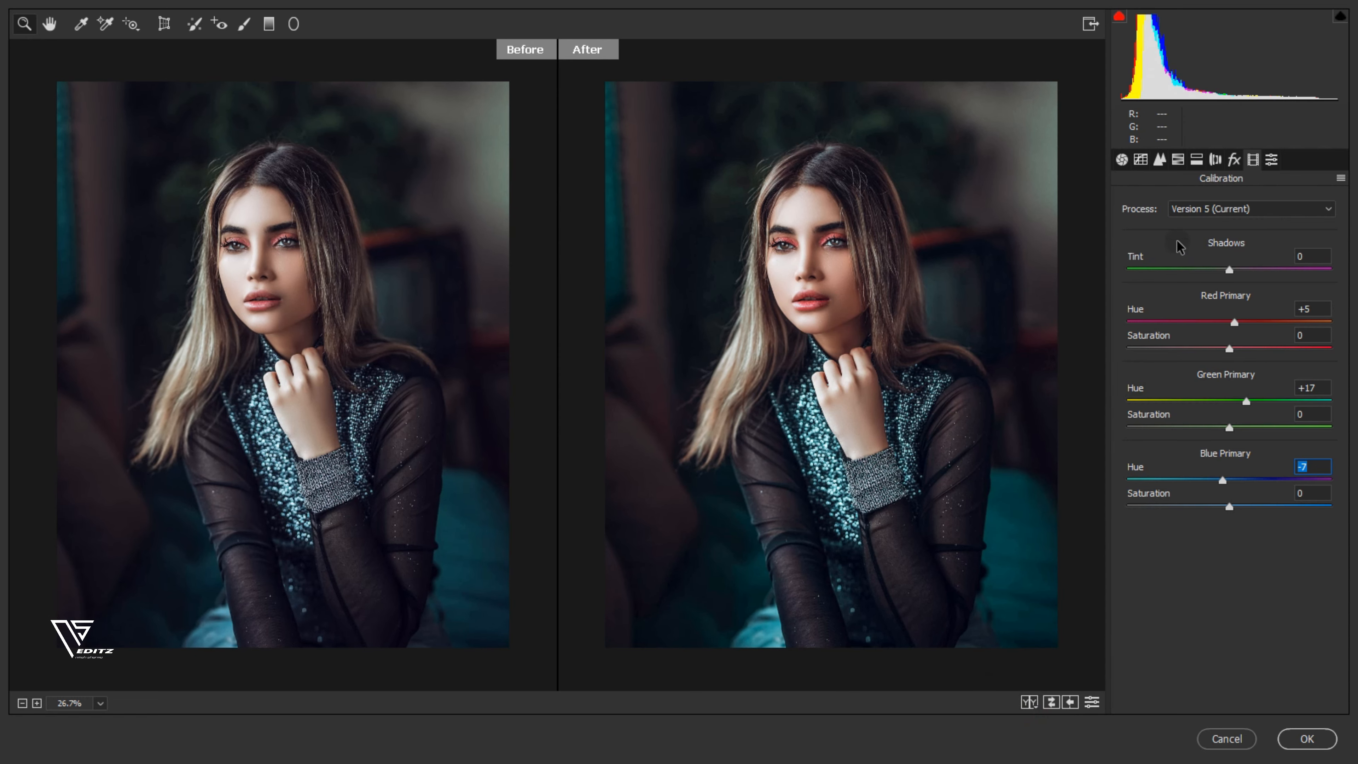
{"action": "left_click", "coordinate": [1235, 158]}
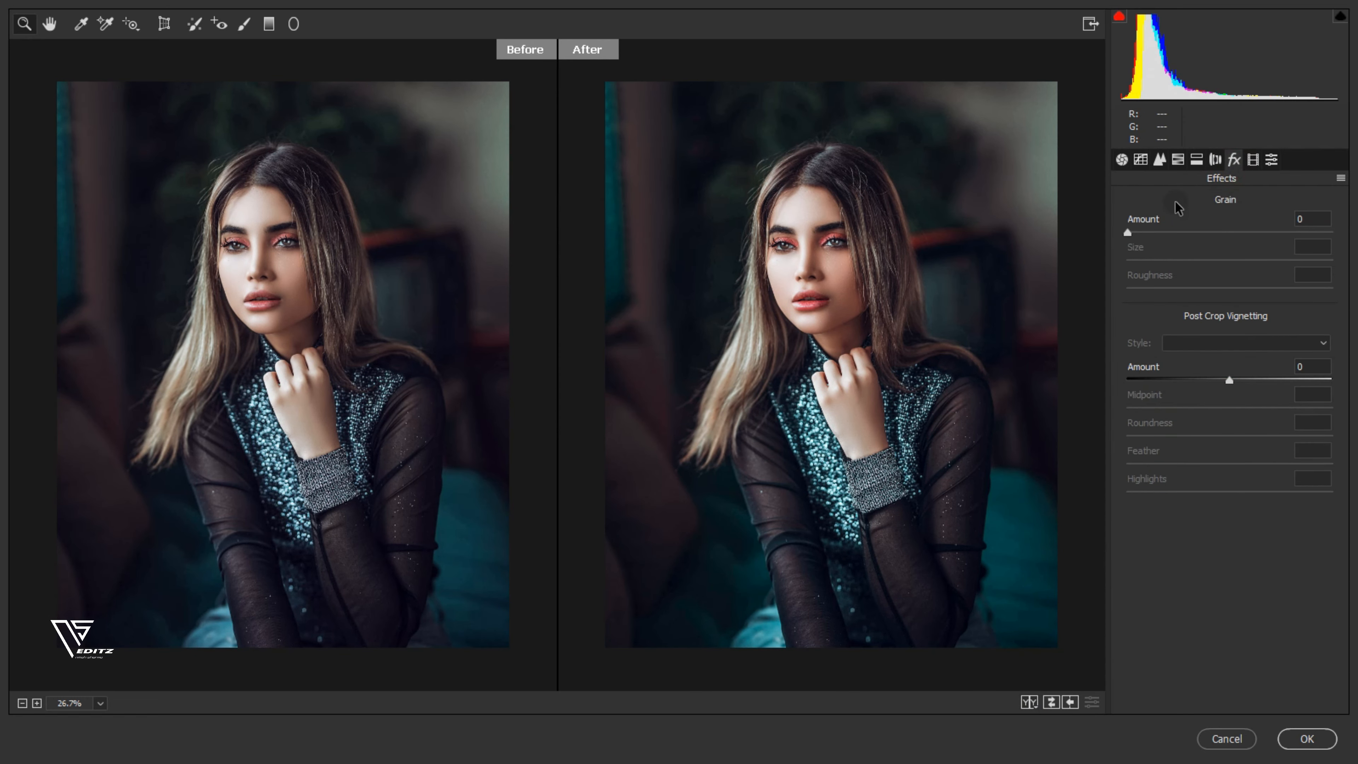
Set the Sharpening Amount to 56 and Masking to 28 in the Detail adjustments
{"action": "left_click", "coordinate": [1162, 163]}
{"action": "left_click_drag", "start_coordinate": [1128, 230], "coordinate": [1202, 231]}
{"action": "left_click", "coordinate": [1183, 313]}
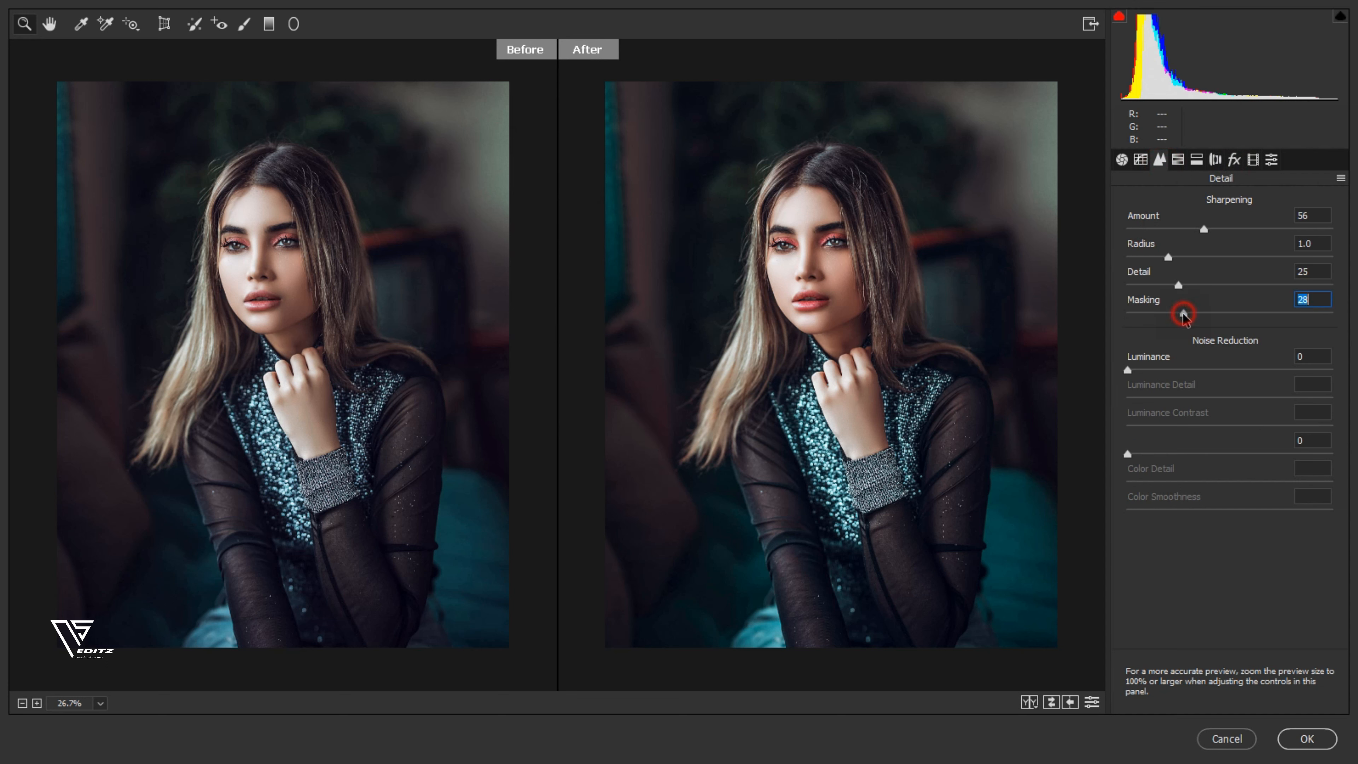
Set Noise Reduction to Luminance 28, Luminance Detail 30, Luminance Contrast 33 and Color 31
{"action": "left_click", "coordinate": [1184, 369]}
{"action": "left_click", "coordinate": [1188, 398]}
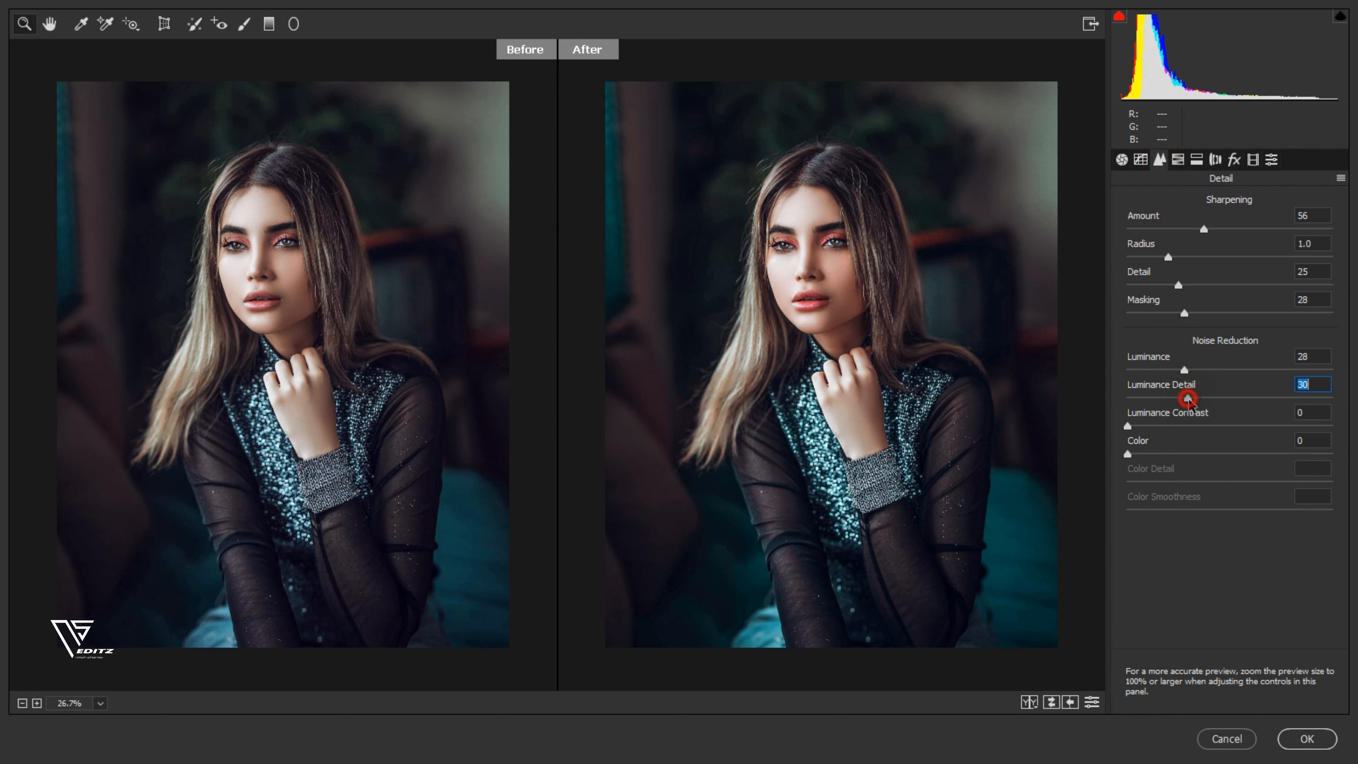
{"action": "left_click", "coordinate": [1194, 426]}
{"action": "left_click", "coordinate": [1192, 454]}
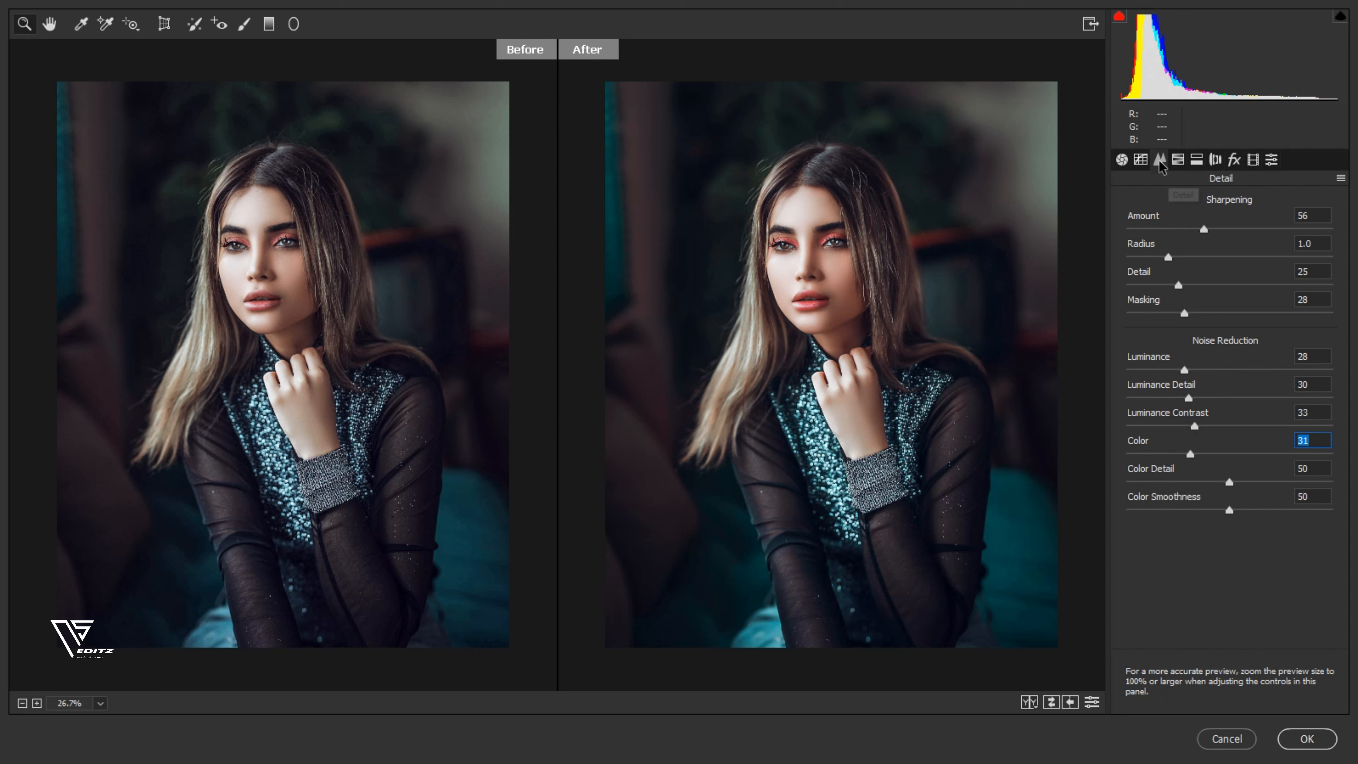
Set the parametric Tone Curve to Highlights +2, Lights +1 and Darks +2
{"action": "left_click", "coordinate": [1178, 159]}
{"action": "left_click", "coordinate": [1141, 159]}
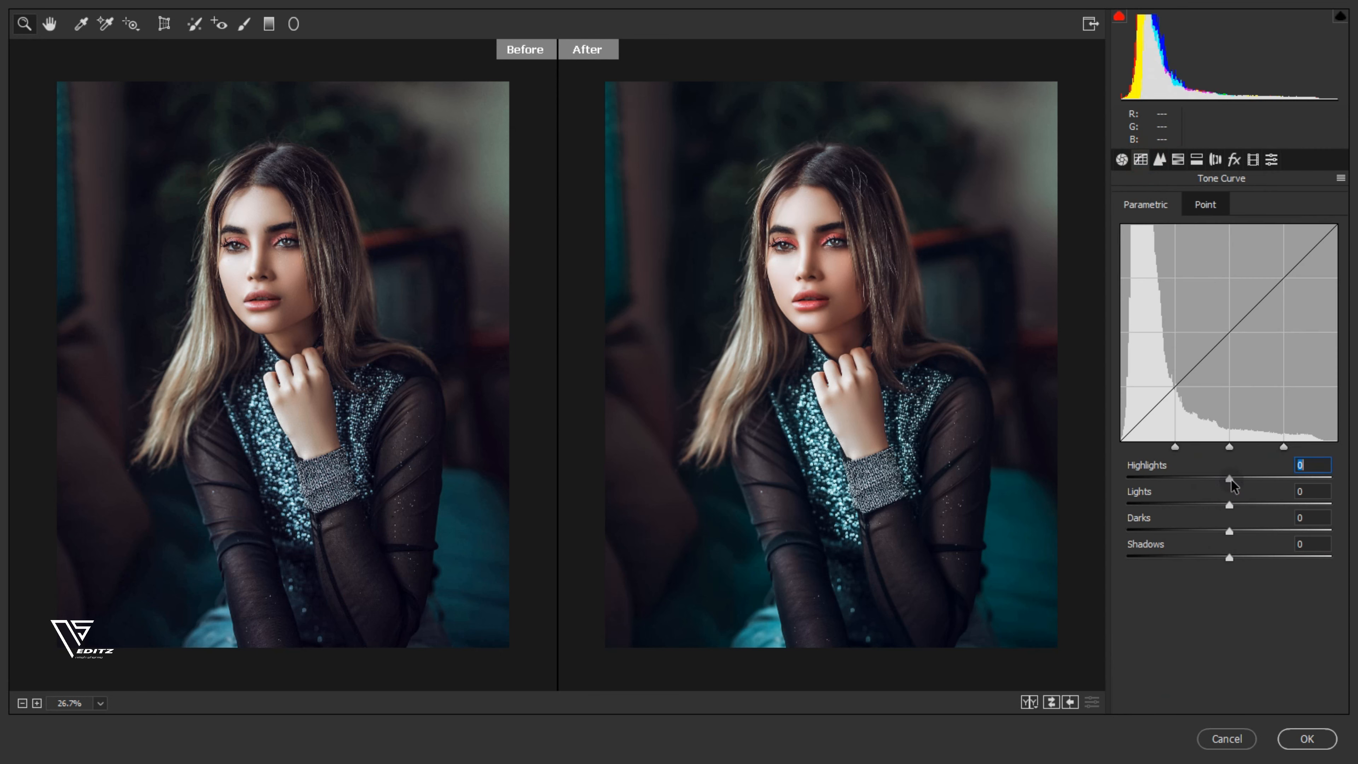
{"action": "left_click_drag", "start_coordinate": [1231, 481], "coordinate": [1232, 480]}
{"action": "left_click", "coordinate": [1230, 504]}
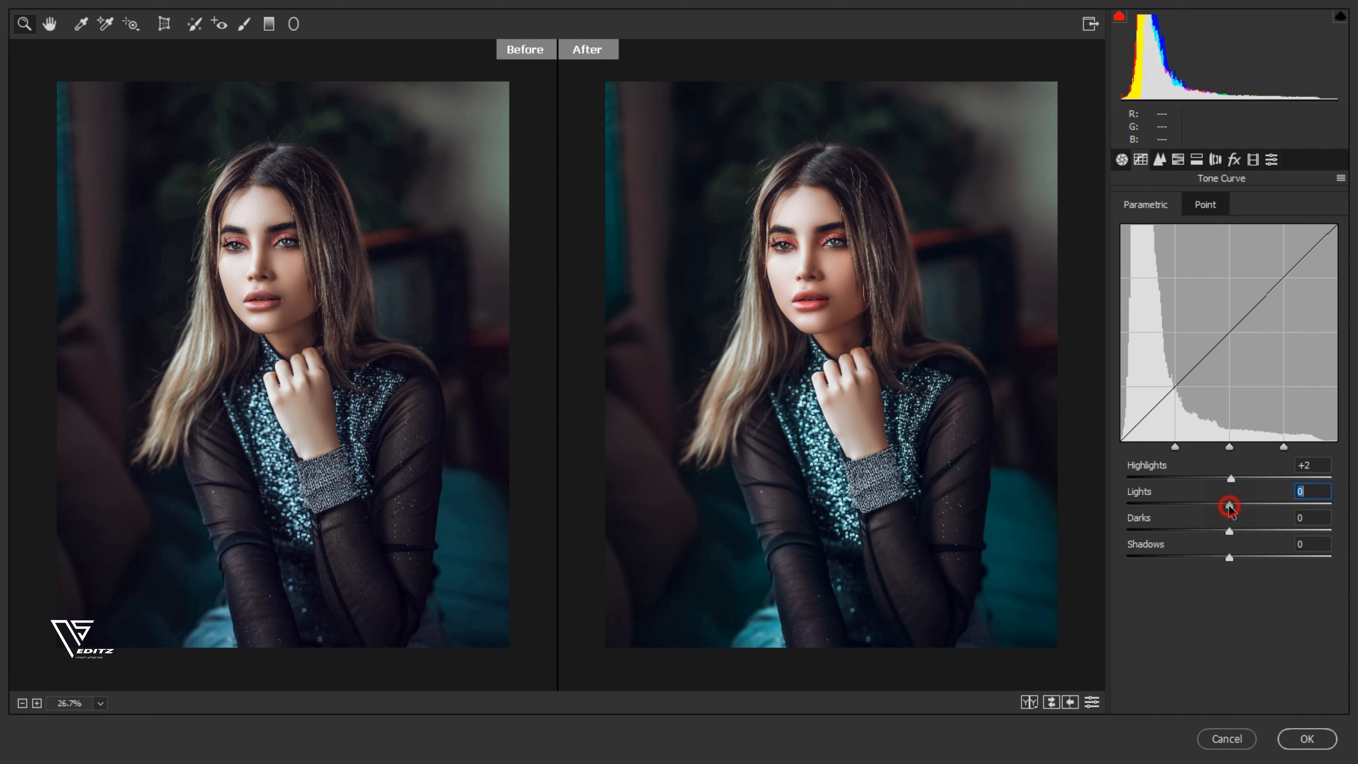
{"action": "mouse_move", "coordinate": [1230, 504]}
{"action": "left_mouse_down"}
{"action": "mouse_move", "coordinate": [1221, 531]}
{"action": "mouse_move", "coordinate": [1232, 530]}
{"action": "left_mouse_up"}
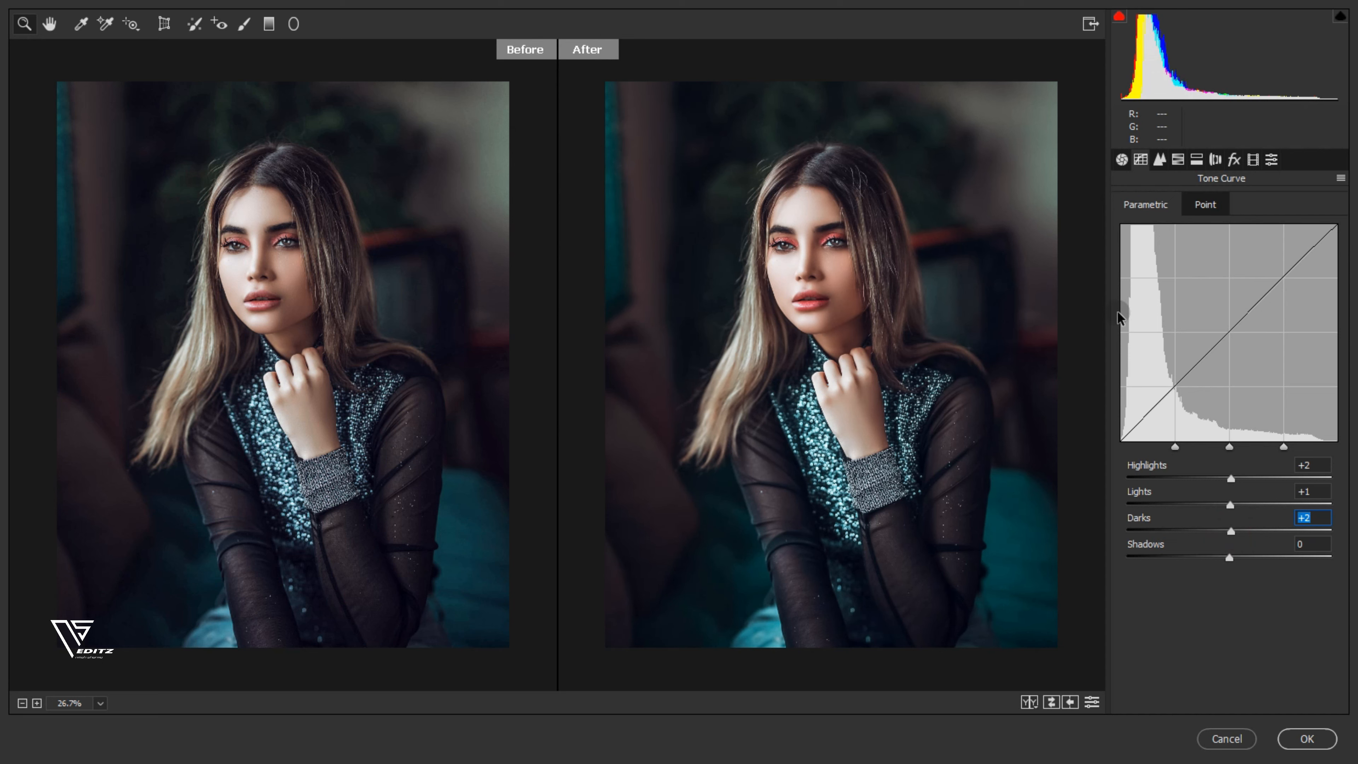
Set Texture to +13 and Shadows to +10 in the Basic adjustments
{"action": "left_click", "coordinate": [1123, 159]}
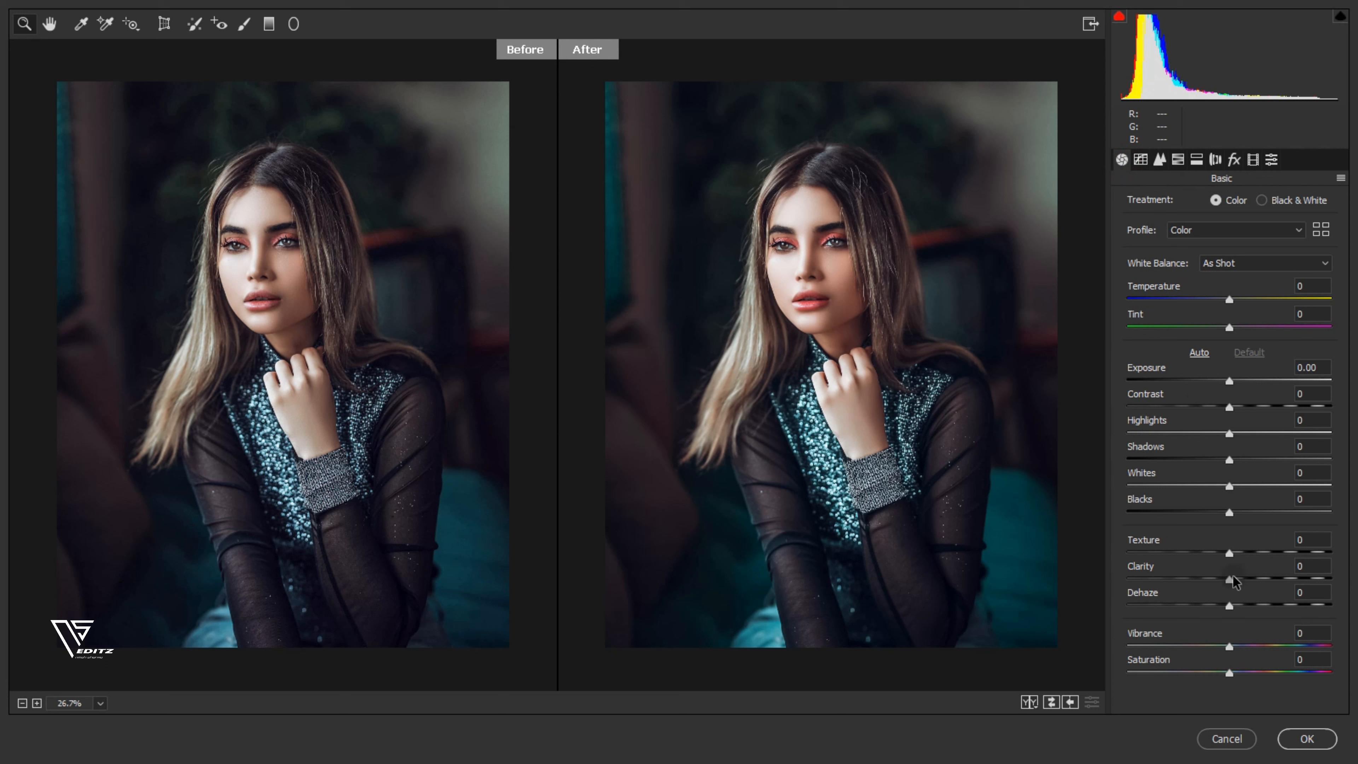
{"action": "left_click_drag", "start_coordinate": [1231, 554], "coordinate": [1245, 549]}
{"action": "left_click_drag", "start_coordinate": [1230, 461], "coordinate": [1239, 460]}
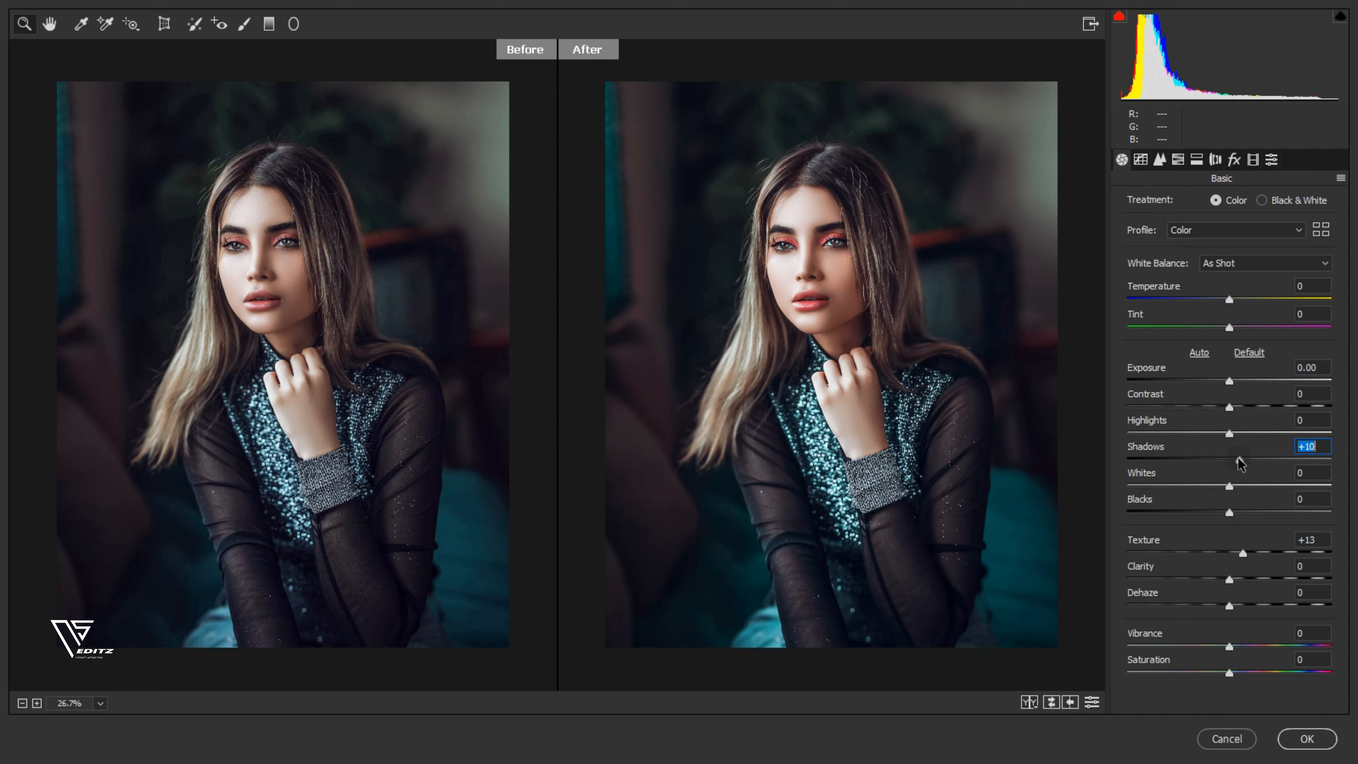
Try the Post Crop Vignetting Amount in the Effects settings and apply the Camera Raw adjustments
{"action": "left_click", "coordinate": [1234, 159]}
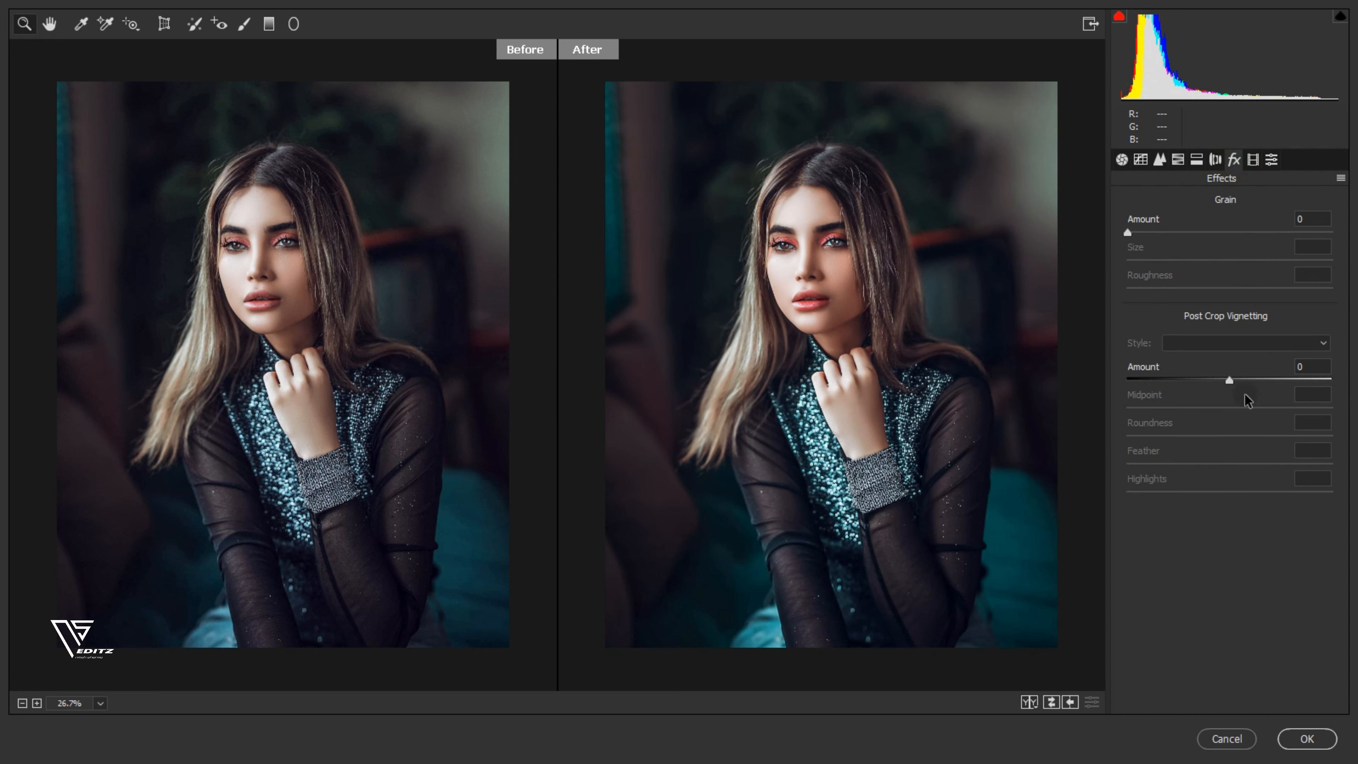
{"action": "left_click", "coordinate": [1230, 380]}
{"action": "left_click_drag", "start_coordinate": [1230, 380], "coordinate": [1230, 384]}
{"action": "left_click", "coordinate": [1307, 739]}
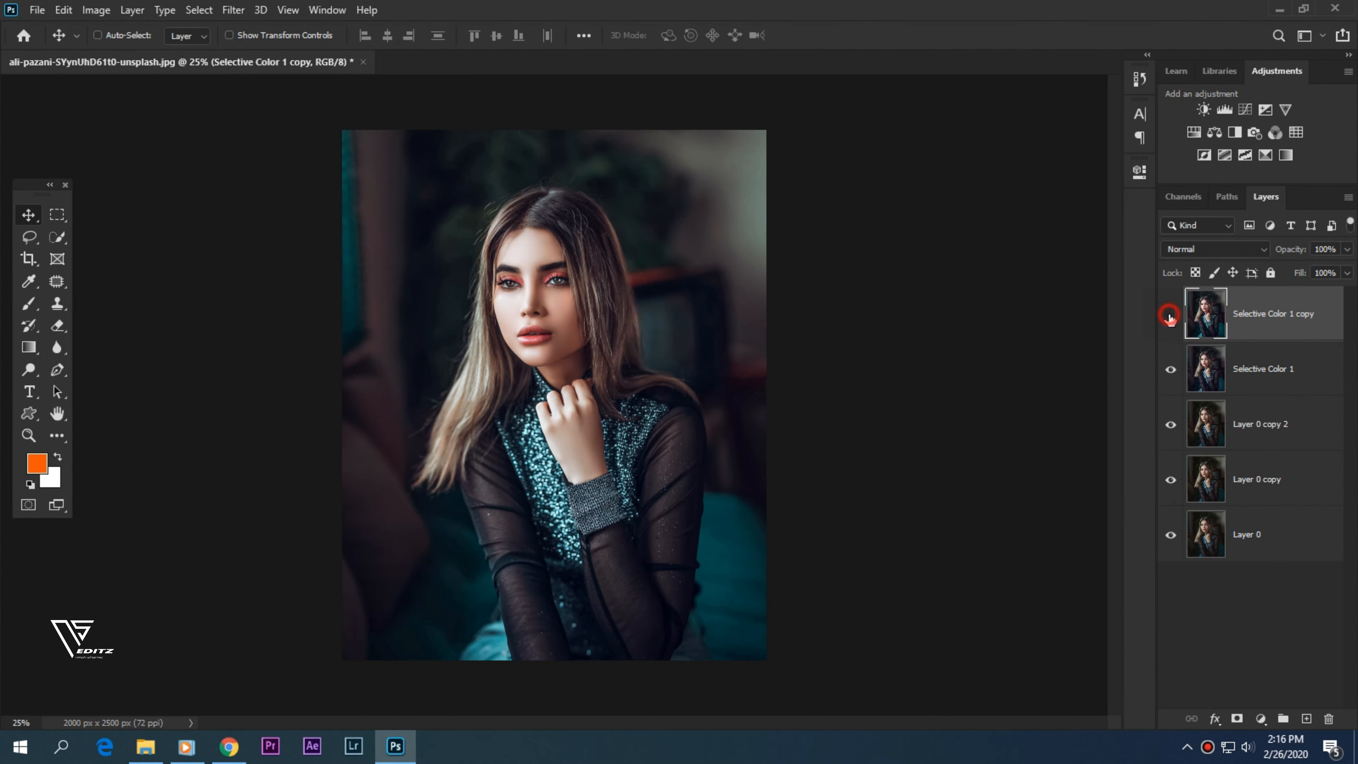
Compare the image with and without the Selective Color 1 copy layer
{"action": "left_click", "coordinate": [1171, 316]}
{"action": "left_click", "coordinate": [1171, 317]}
{"action": "left_click", "coordinate": [1170, 316]}
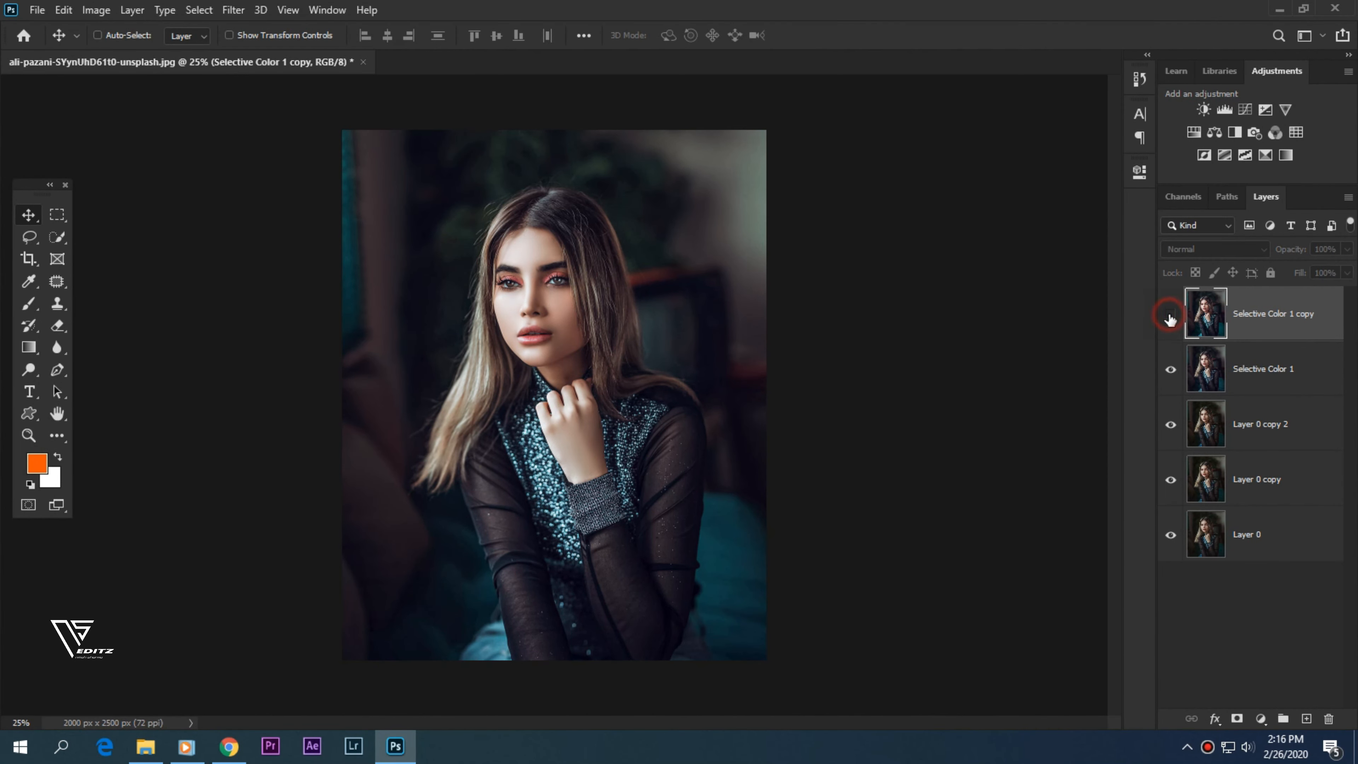
{"action": "left_click", "coordinate": [1170, 317]}
Add a new empty layer above all others and set the foreground color to a slightly lighter orange
{"action": "left_click", "coordinate": [1266, 689]}
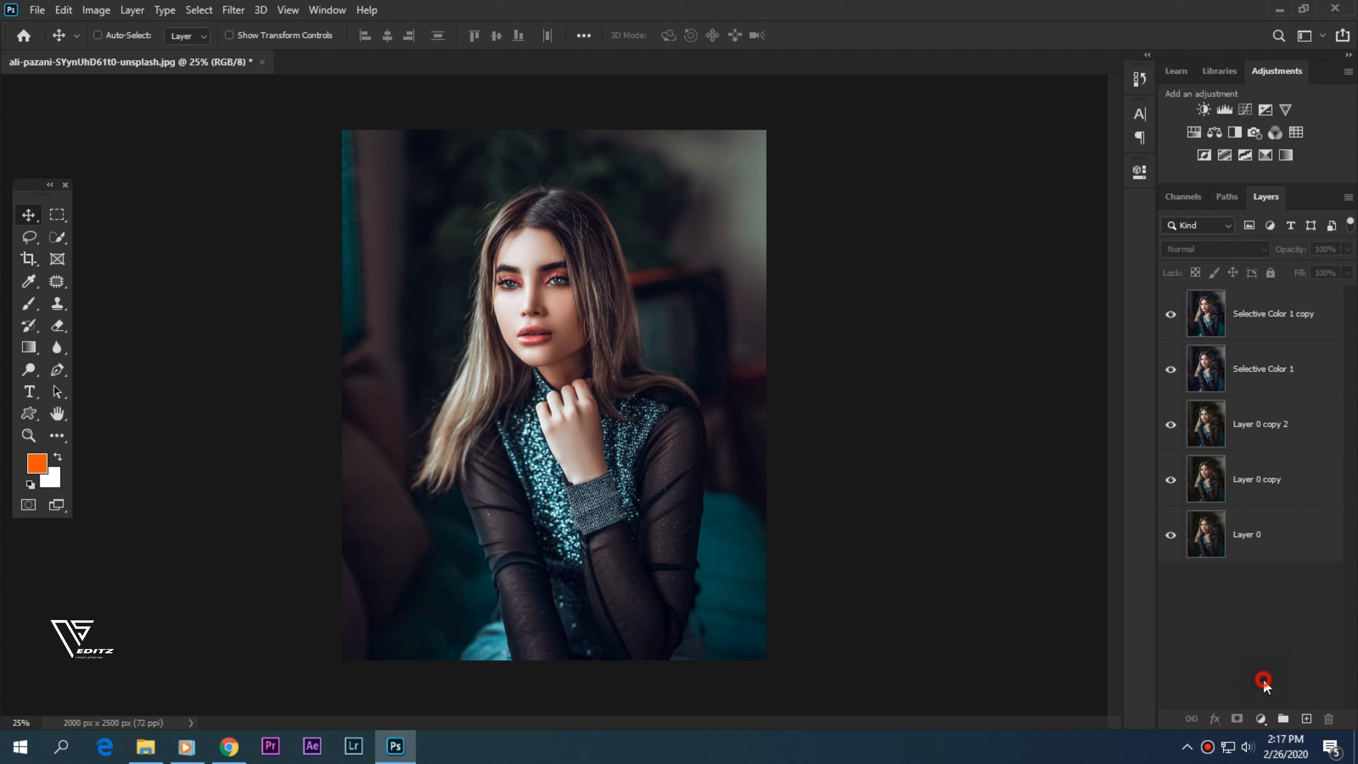
{"action": "left_click", "coordinate": [1307, 718]}
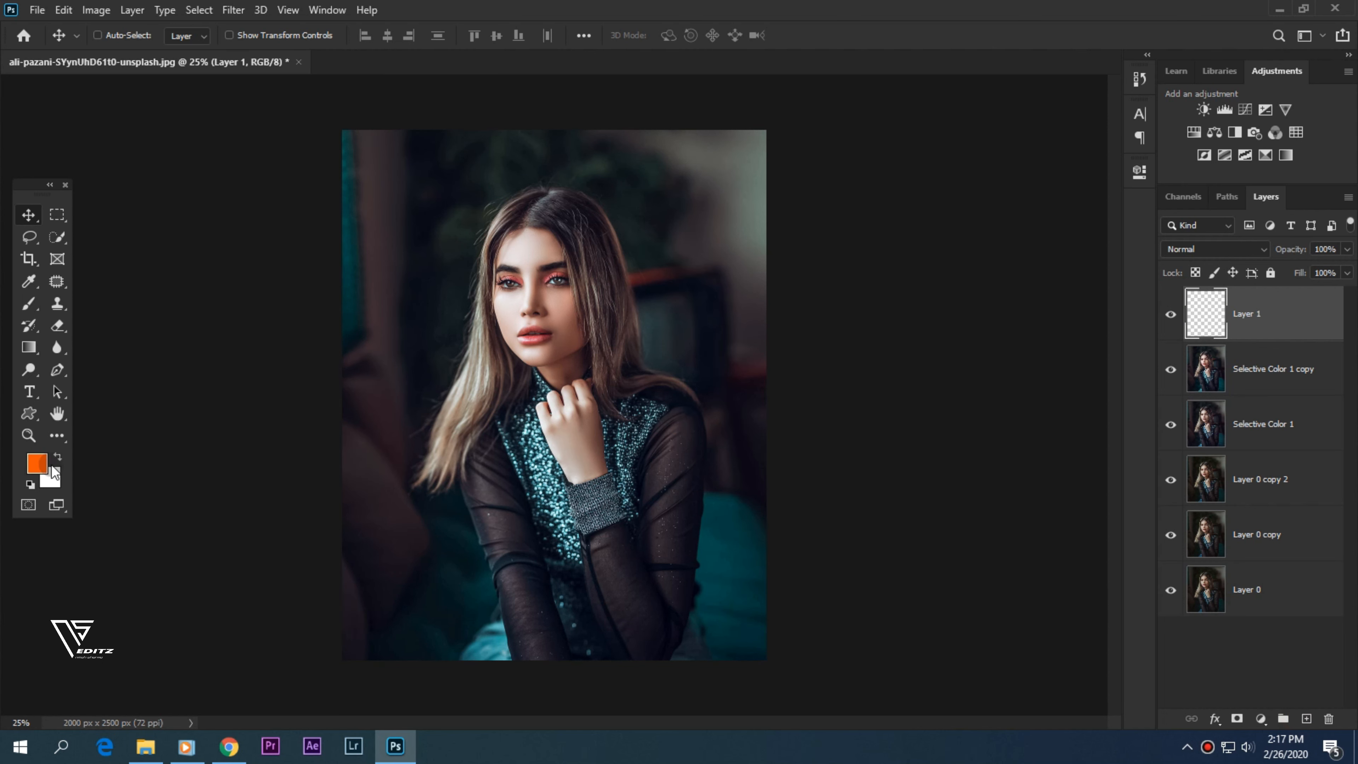
{"action": "left_click", "coordinate": [37, 463]}
{"action": "left_click_drag", "start_coordinate": [1105, 334], "coordinate": [1083, 322]}
{"action": "left_click", "coordinate": [1264, 306]}
Paint a soft orange spot beside the woman's hair with a 700 px brush and set the layer's blend mode to Screen
{"action": "left_click", "coordinate": [29, 304]}
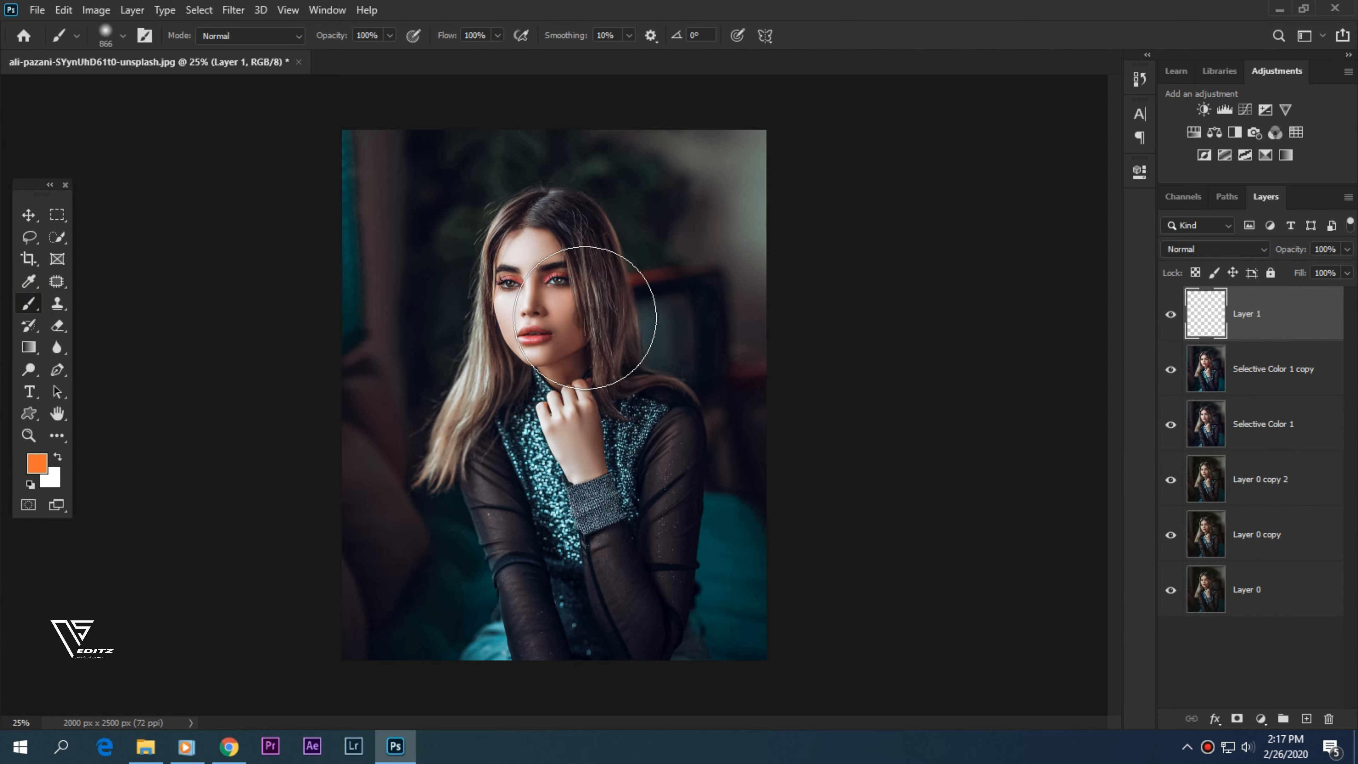
{"action": "key", "text": "bracketleft"}
{"action": "key", "text": "bracketleft"}
{"action": "left_click", "coordinate": [635, 265]}
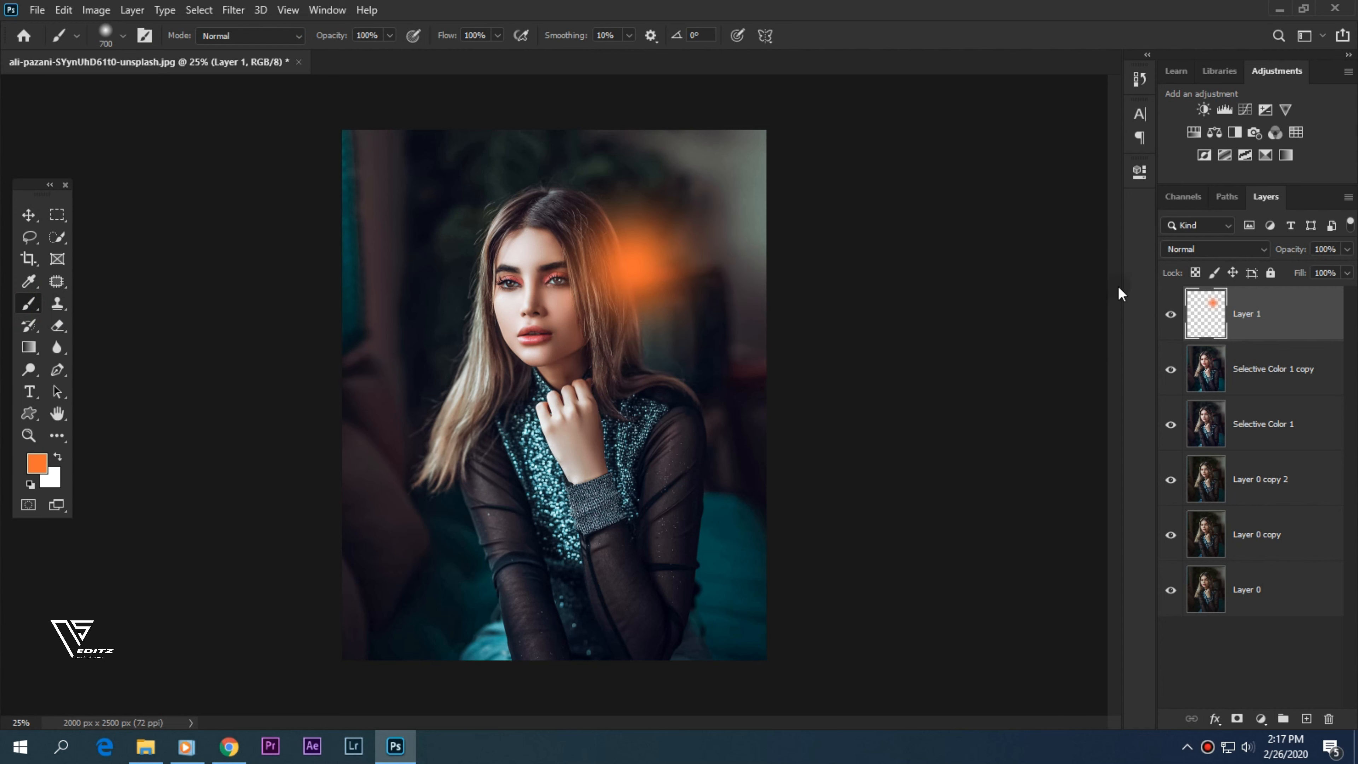
{"action": "left_click", "coordinate": [1198, 249]}
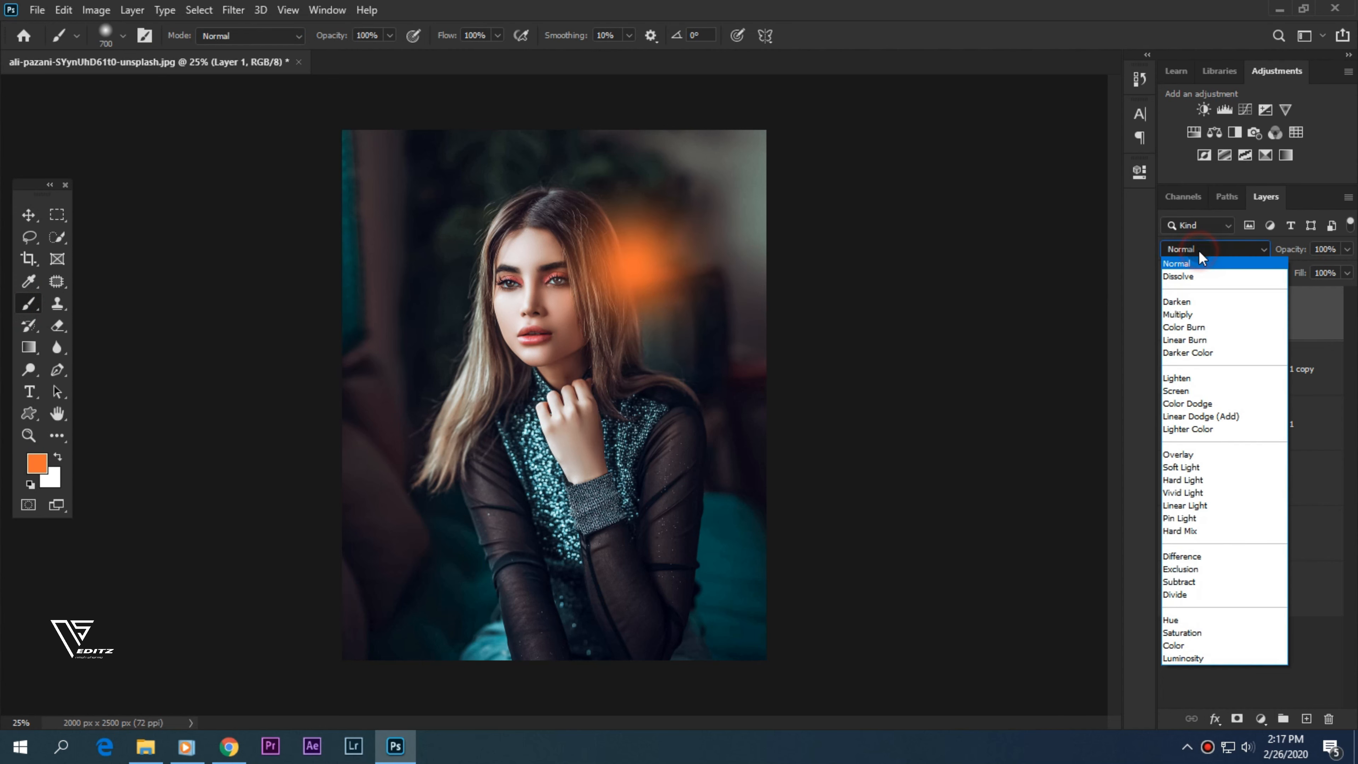
{"action": "left_click", "coordinate": [1196, 392]}
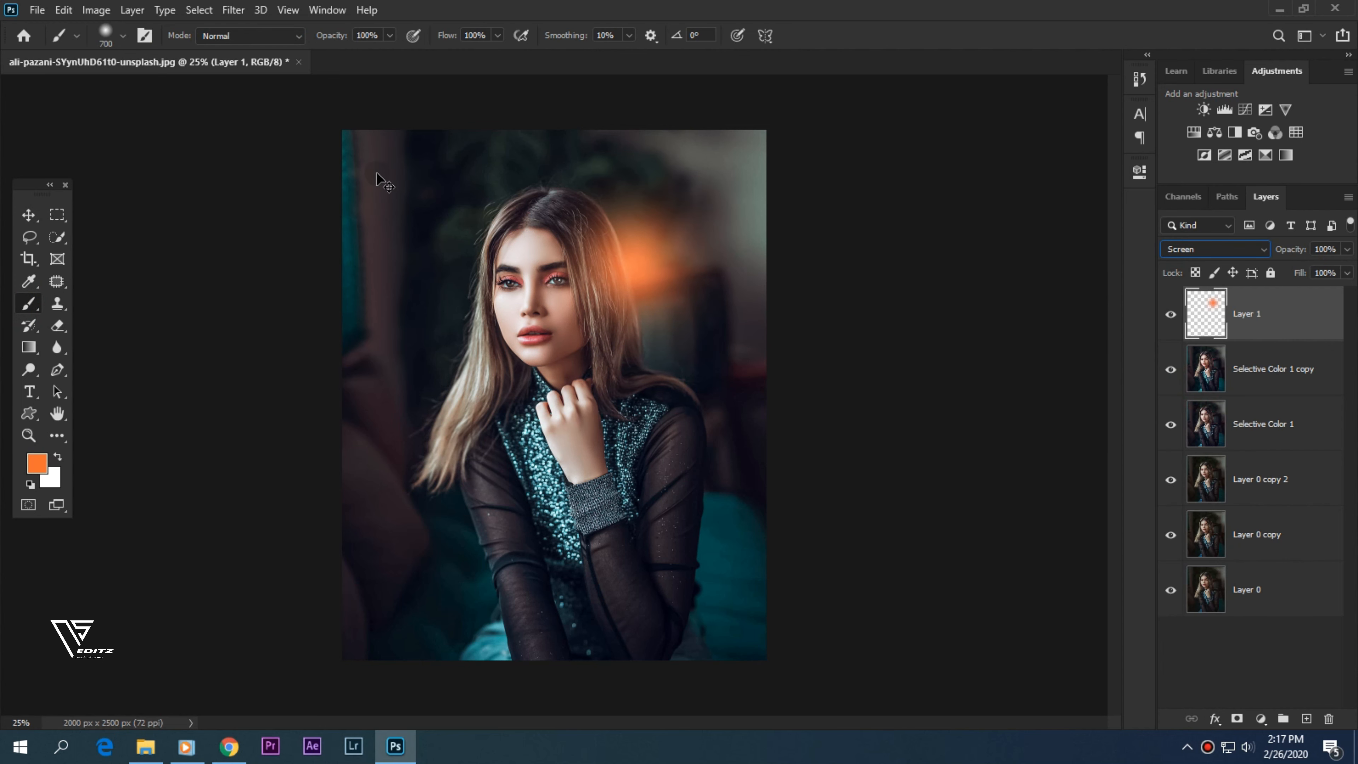
Enlarge the orange glow with Free Transform and move it into the upper-right corner of the photo
{"action": "key", "text": "ctrl+t"}
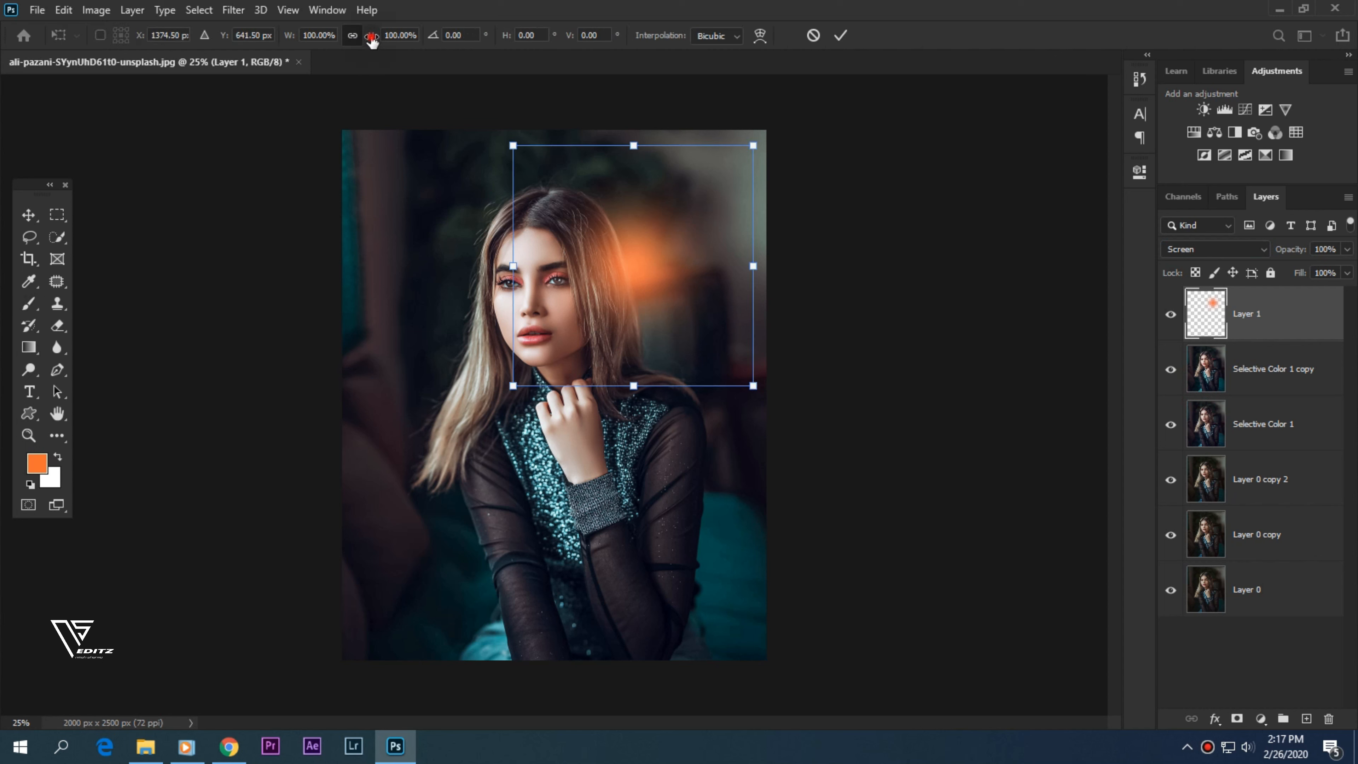
{"action": "left_click", "coordinate": [372, 37]}
{"action": "left_click_drag", "start_coordinate": [371, 38], "coordinate": [577, 97]}
{"action": "mouse_move", "coordinate": [571, 233]}
{"action": "left_mouse_down"}
{"action": "mouse_move", "coordinate": [640, 250]}
{"action": "mouse_move", "coordinate": [633, 232]}
{"action": "left_mouse_up"}
{"action": "key", "text": "b"}
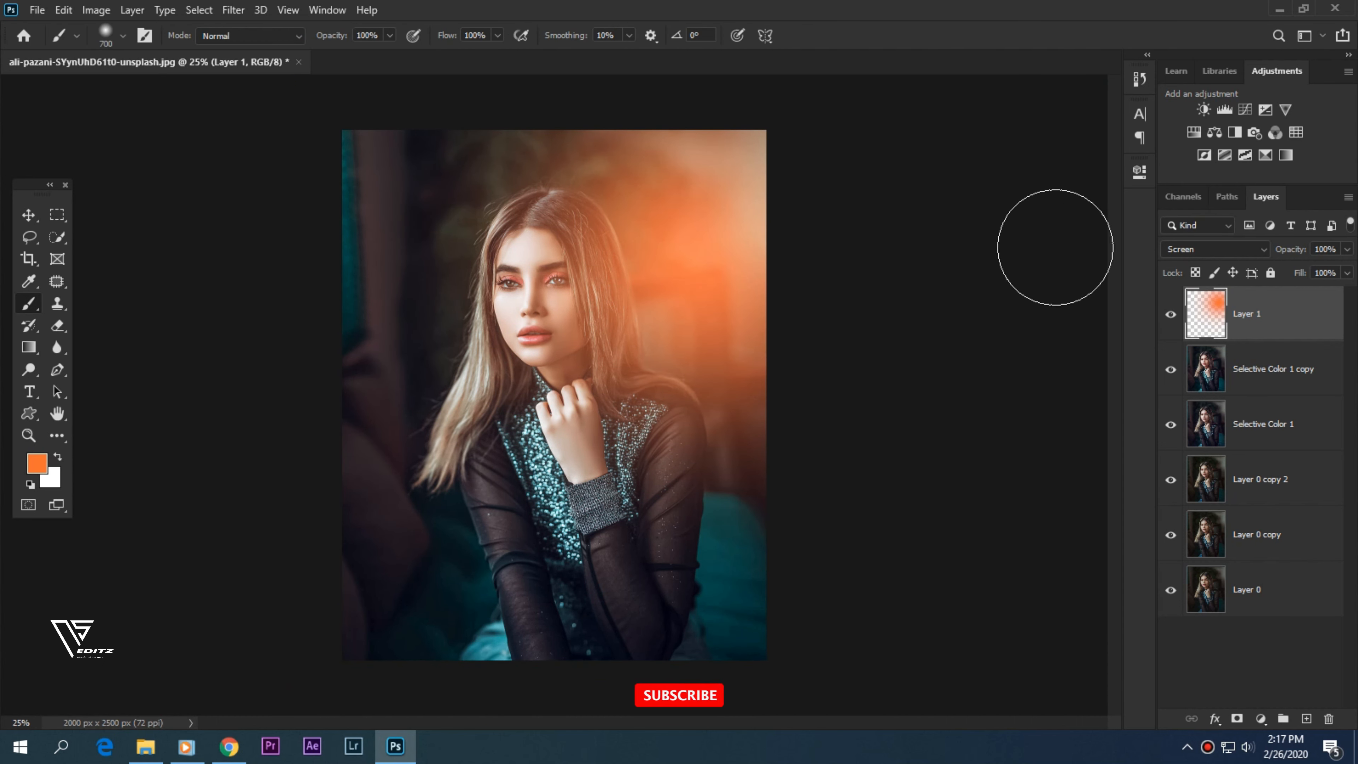
Set the glow layer's Opacity to 60% and its Fill to 79%
{"action": "left_click", "coordinate": [1290, 249]}
{"action": "left_click_drag", "start_coordinate": [1276, 255], "coordinate": [1255, 261]}
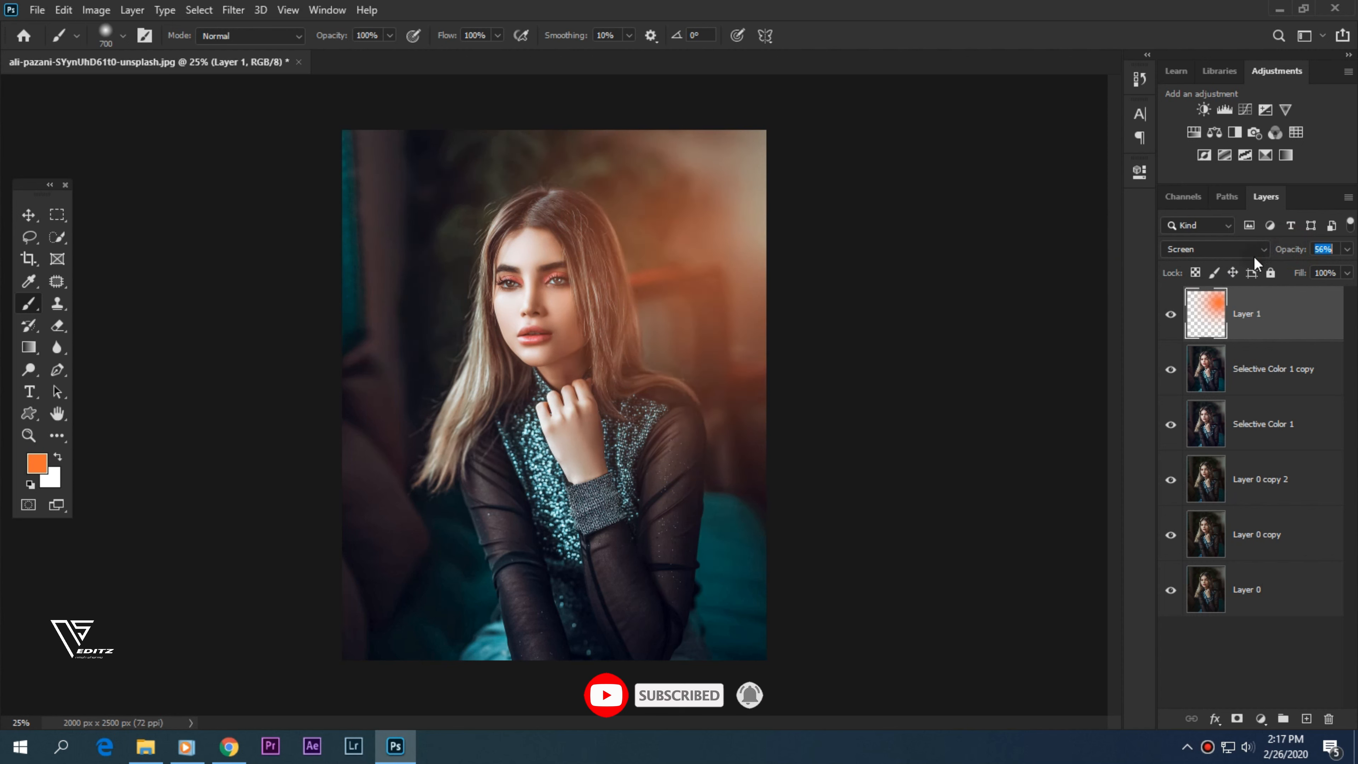
{"action": "left_click", "coordinate": [1299, 273]}
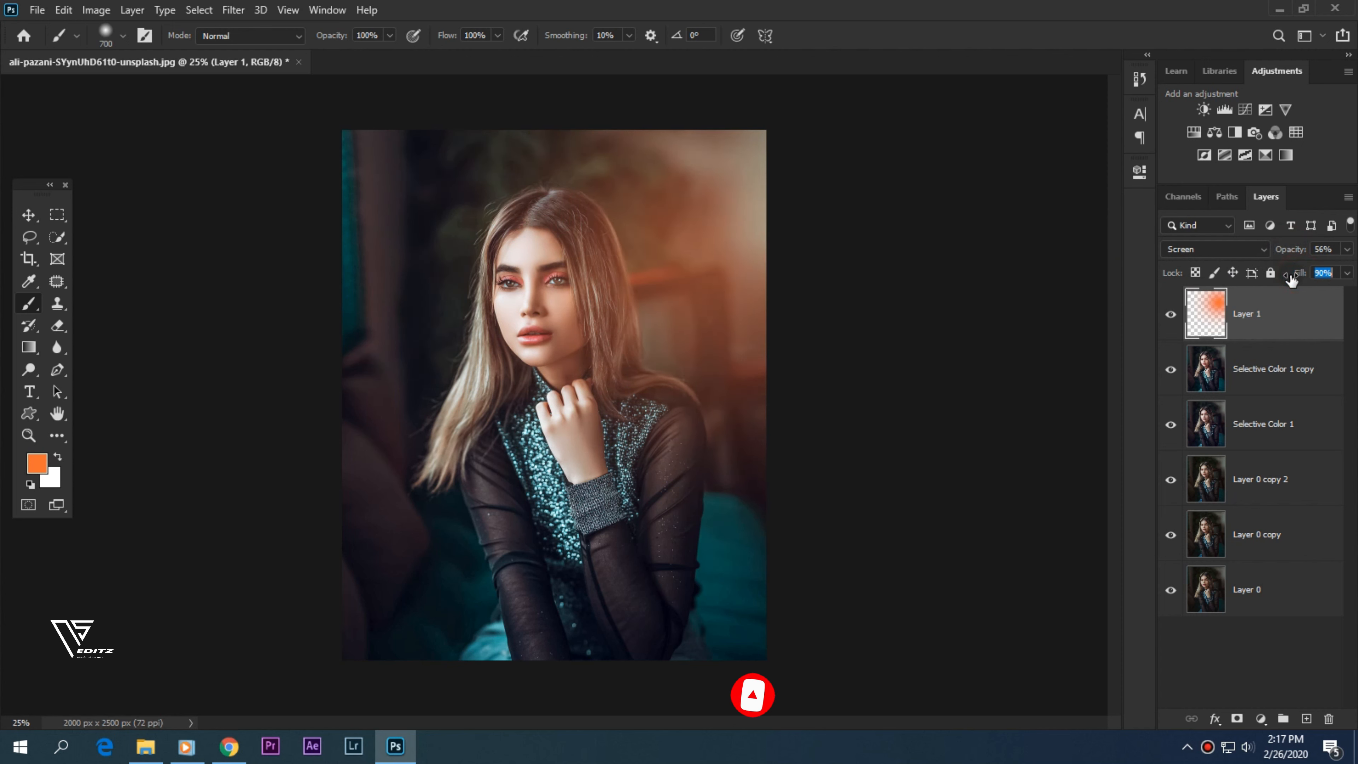
{"action": "left_click_drag", "start_coordinate": [1291, 279], "coordinate": [1289, 280]}
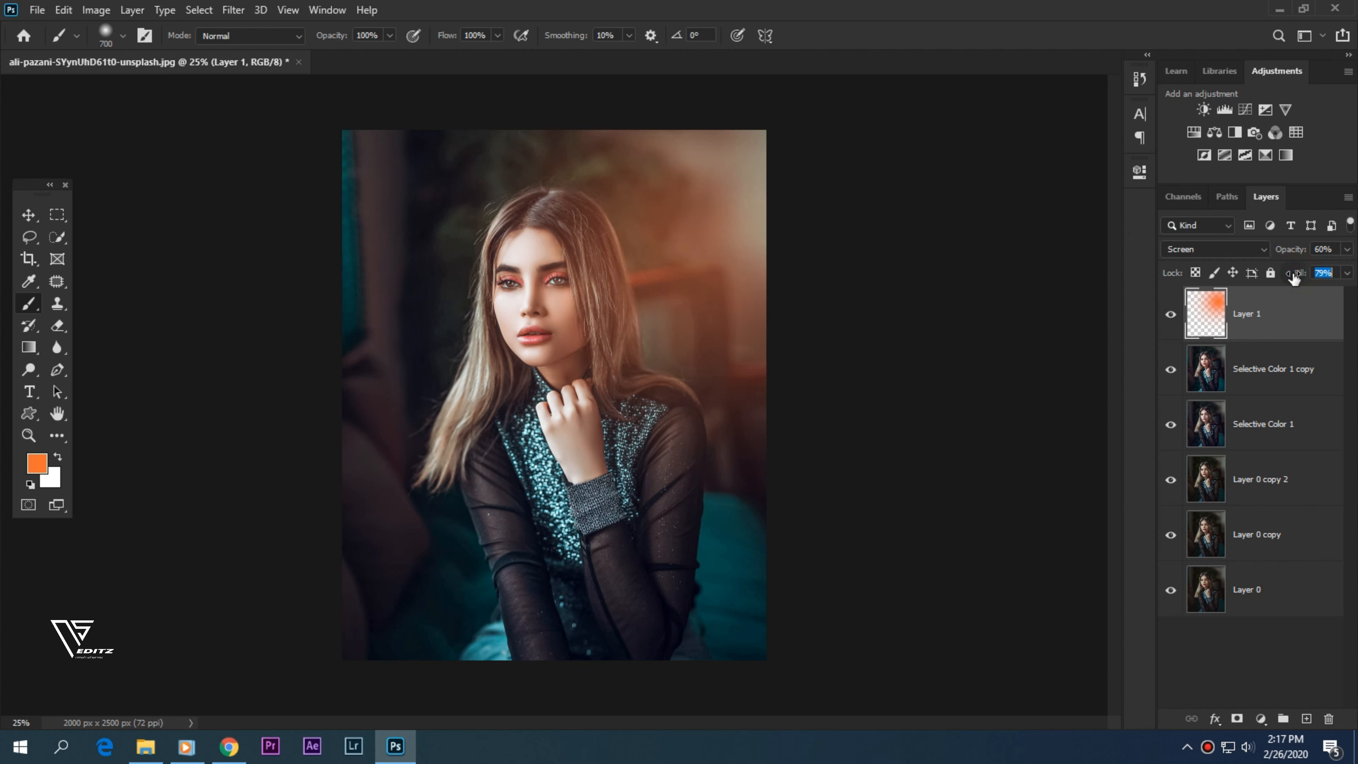
Compare the image with and without the orange glow layer
{"action": "left_click", "coordinate": [1176, 317]}
{"action": "left_click", "coordinate": [1175, 318]}
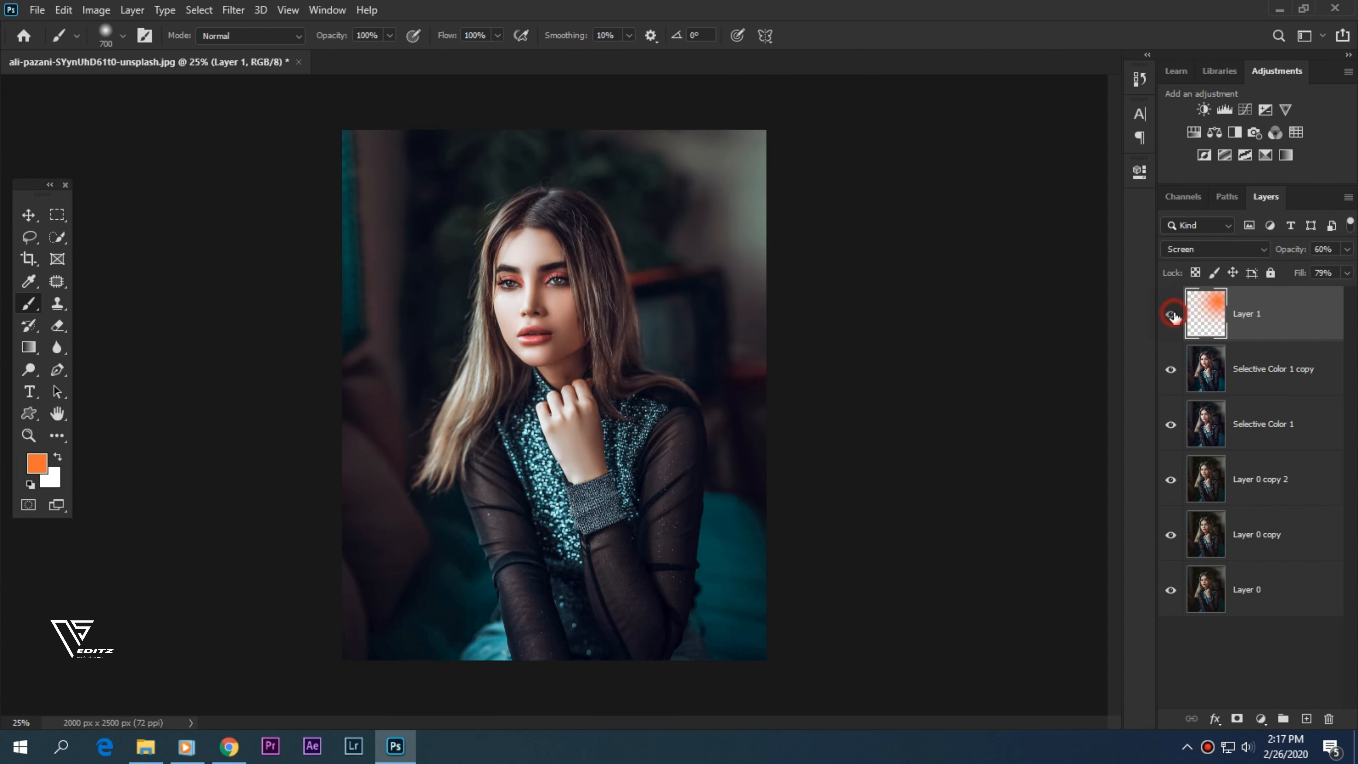
{"action": "left_click", "coordinate": [1174, 319]}
{"action": "left_click", "coordinate": [1175, 318]}
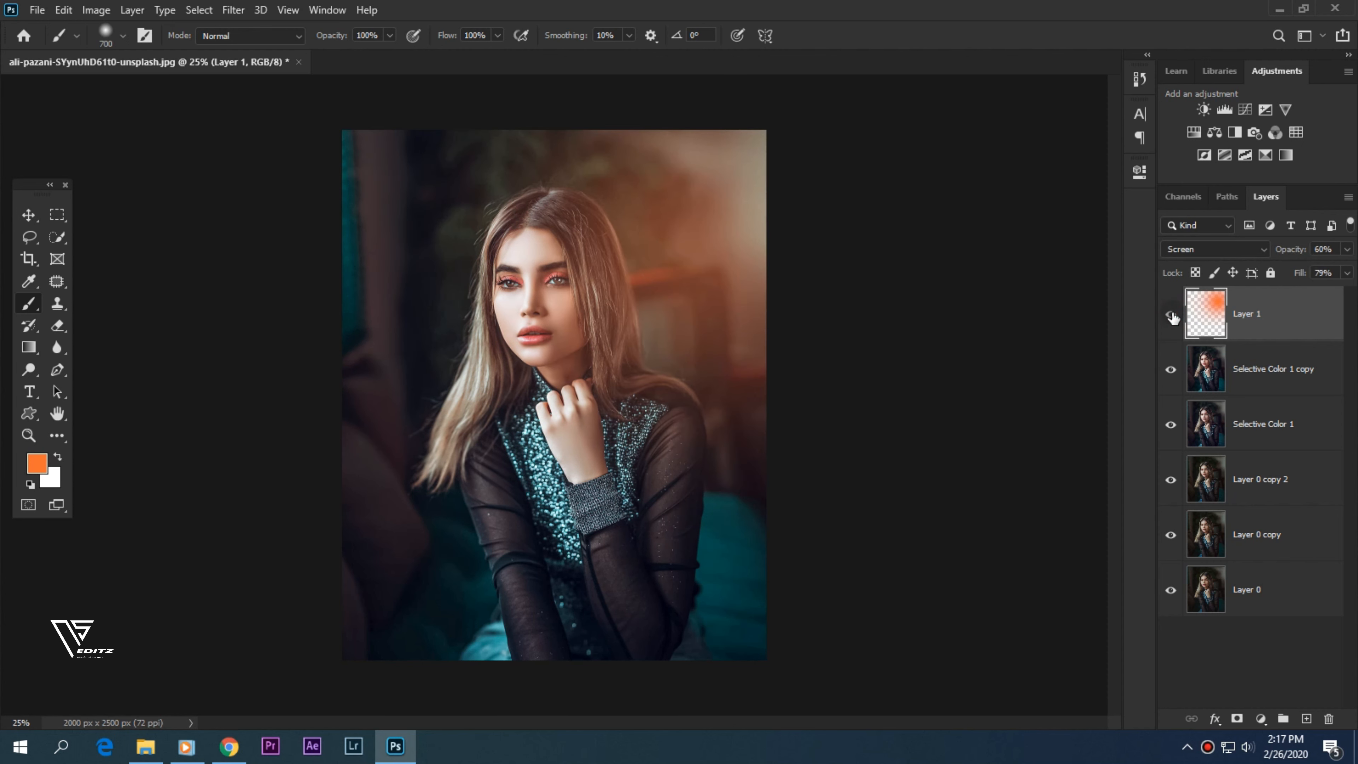
{"action": "left_click", "coordinate": [1174, 318]}
{"action": "left_click", "coordinate": [1175, 319]}
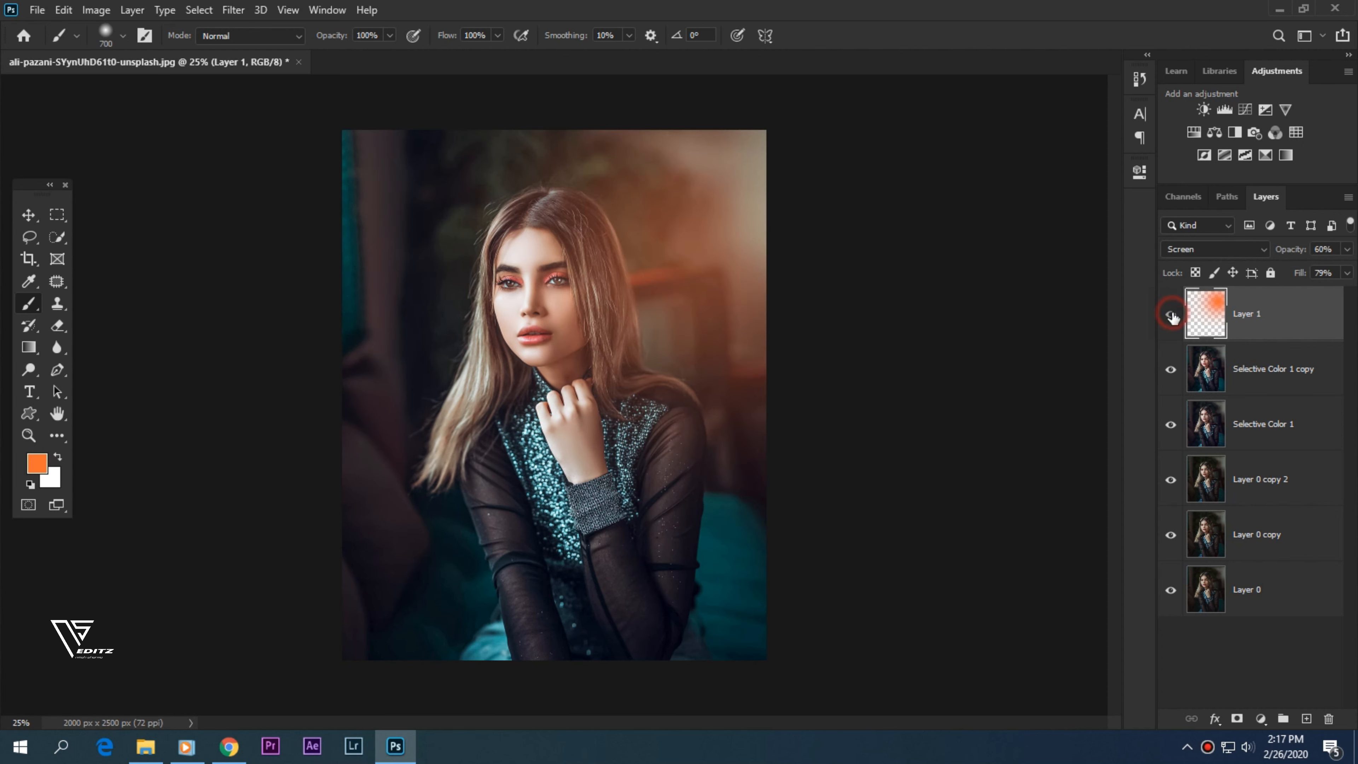
Merge the orange glow layer with the Selective Color 1 copy layer
{"action": "left_click", "coordinate": [1256, 372]}
{"action": "right_click", "coordinate": [1263, 376]}
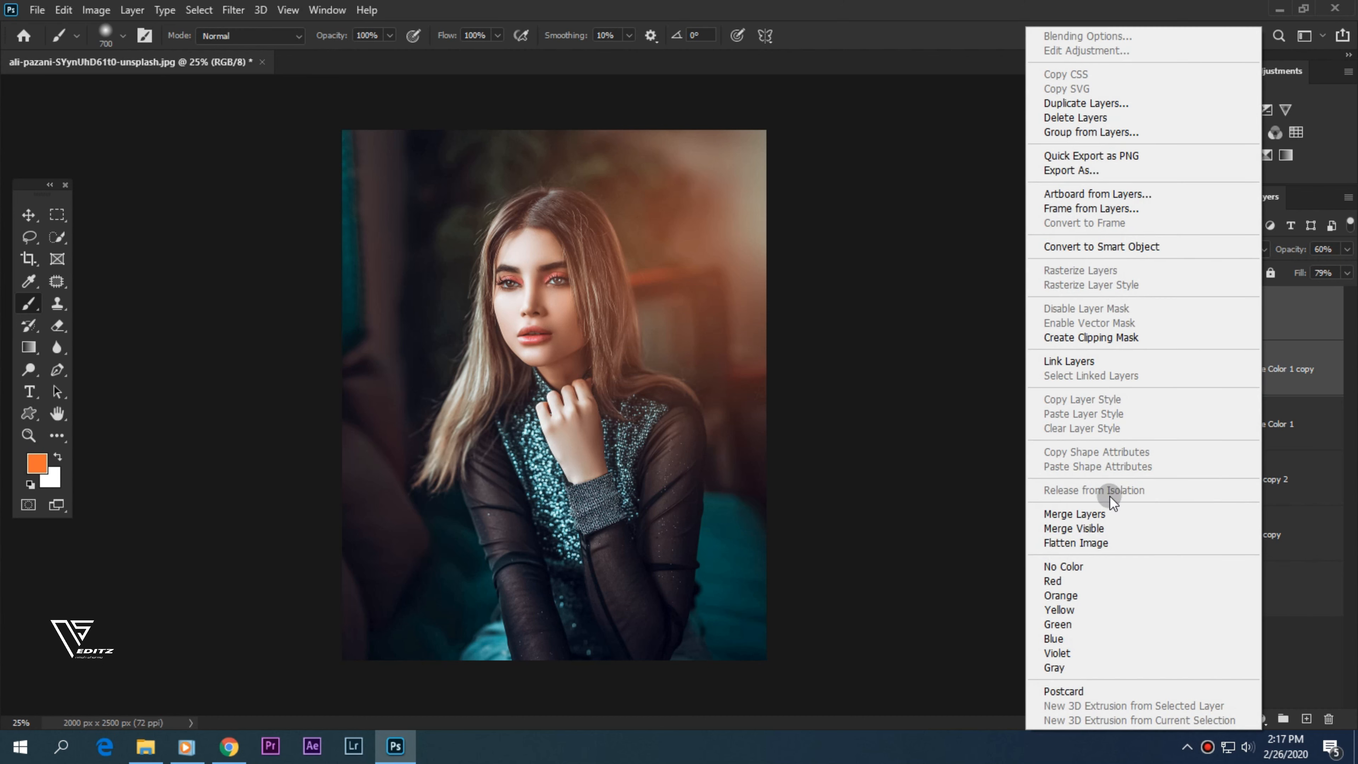
{"action": "left_click", "coordinate": [1110, 513]}
Compare the image with and without the merged Layer 1
{"action": "left_click", "coordinate": [1171, 316]}
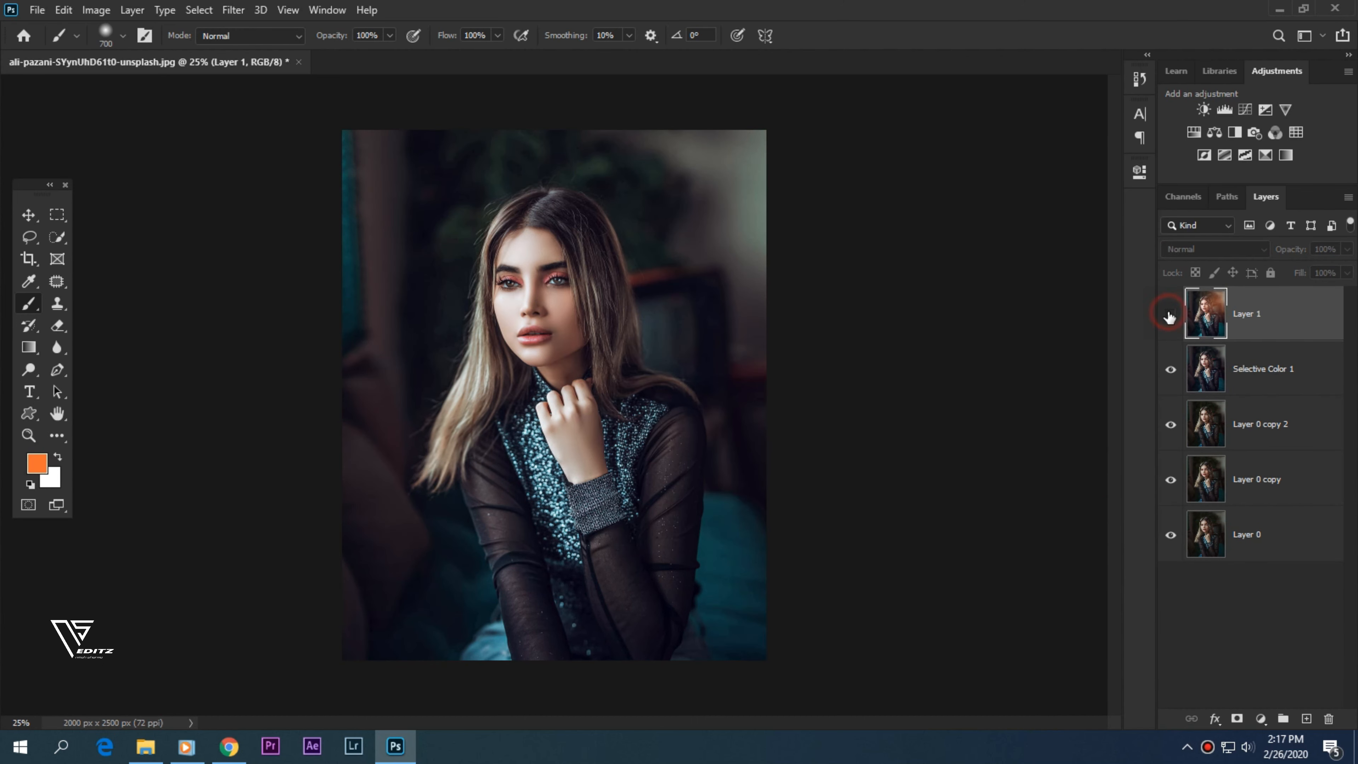
{"action": "left_click", "coordinate": [1170, 316]}
{"action": "left_click", "coordinate": [1170, 317]}
{"action": "left_click", "coordinate": [1170, 317]}
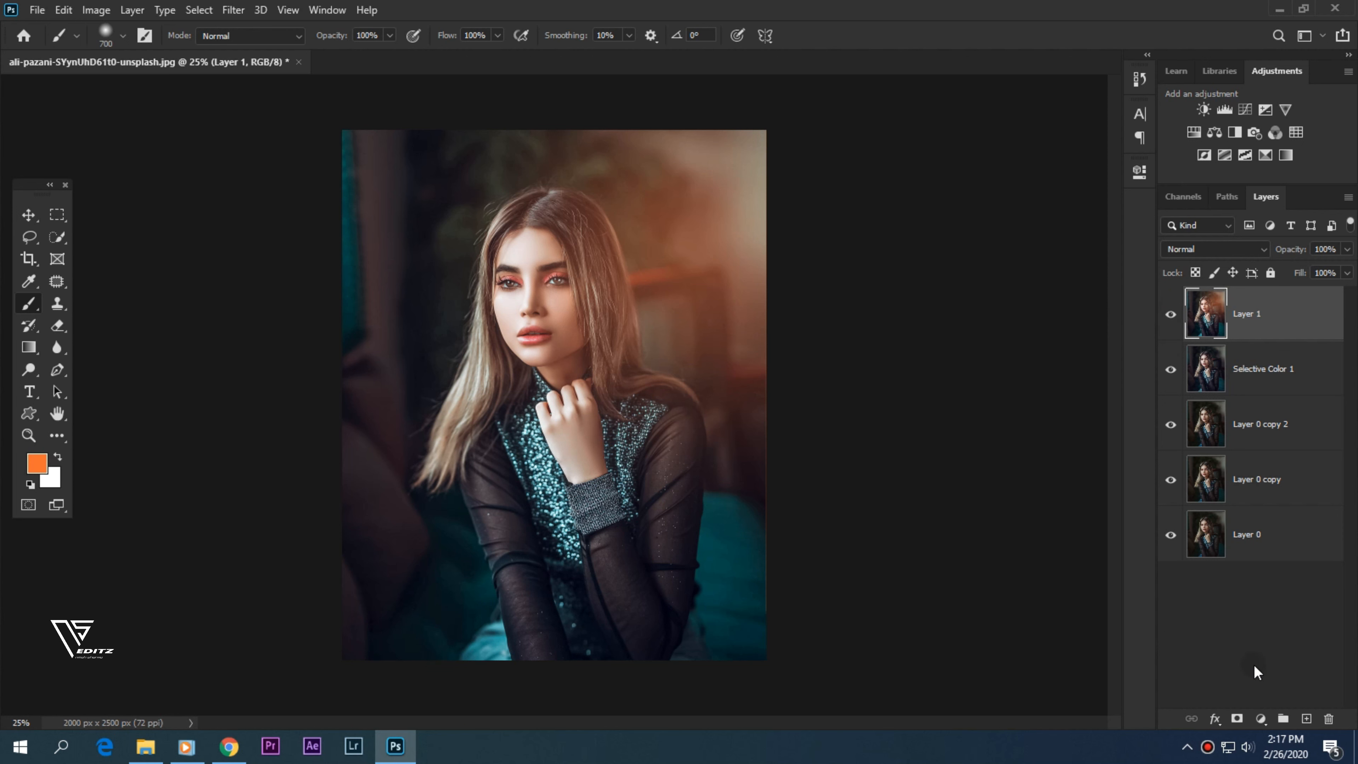
Duplicate Layer 1 and fill the copy with 50% Gray in Normal mode at 100% opacity
{"action": "left_click_drag", "start_coordinate": [1295, 318], "coordinate": [1308, 717]}
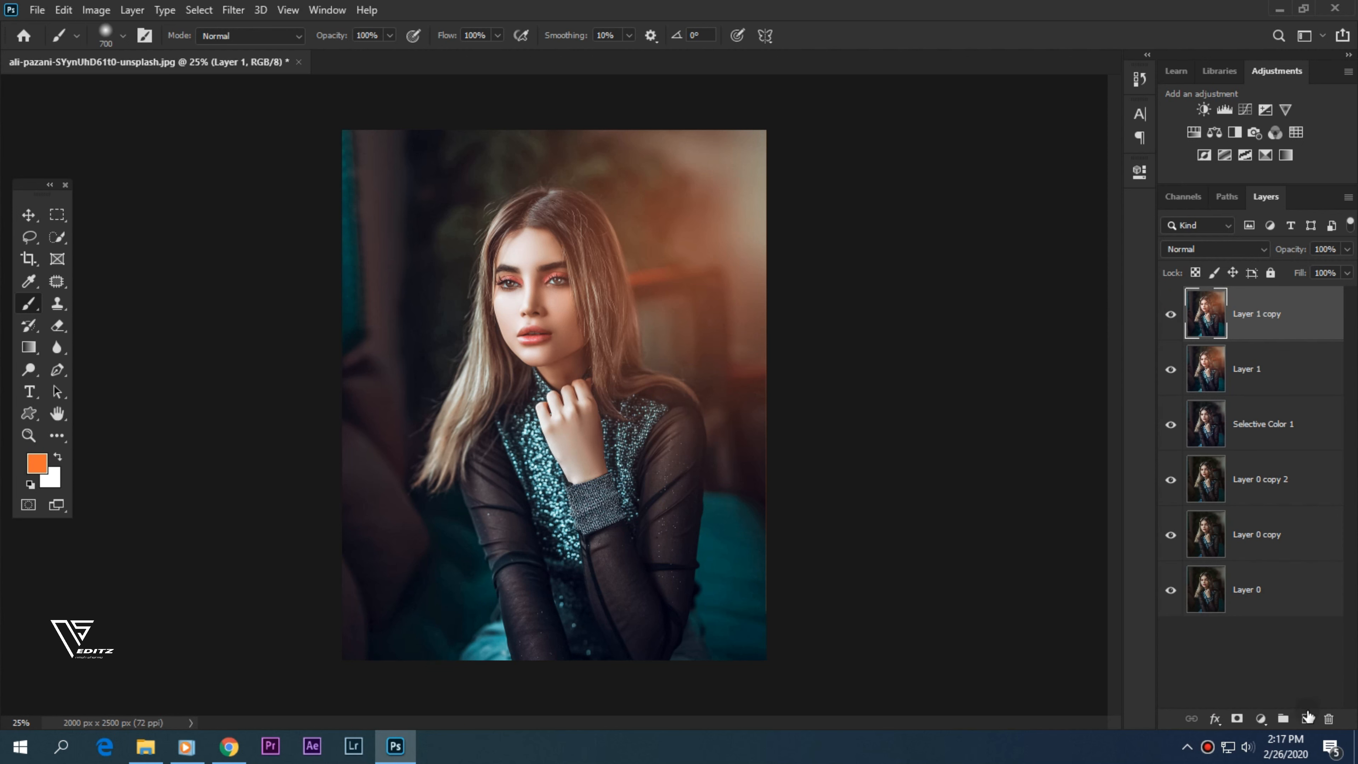
{"action": "left_click", "coordinate": [68, 10]}
{"action": "left_click", "coordinate": [120, 270]}
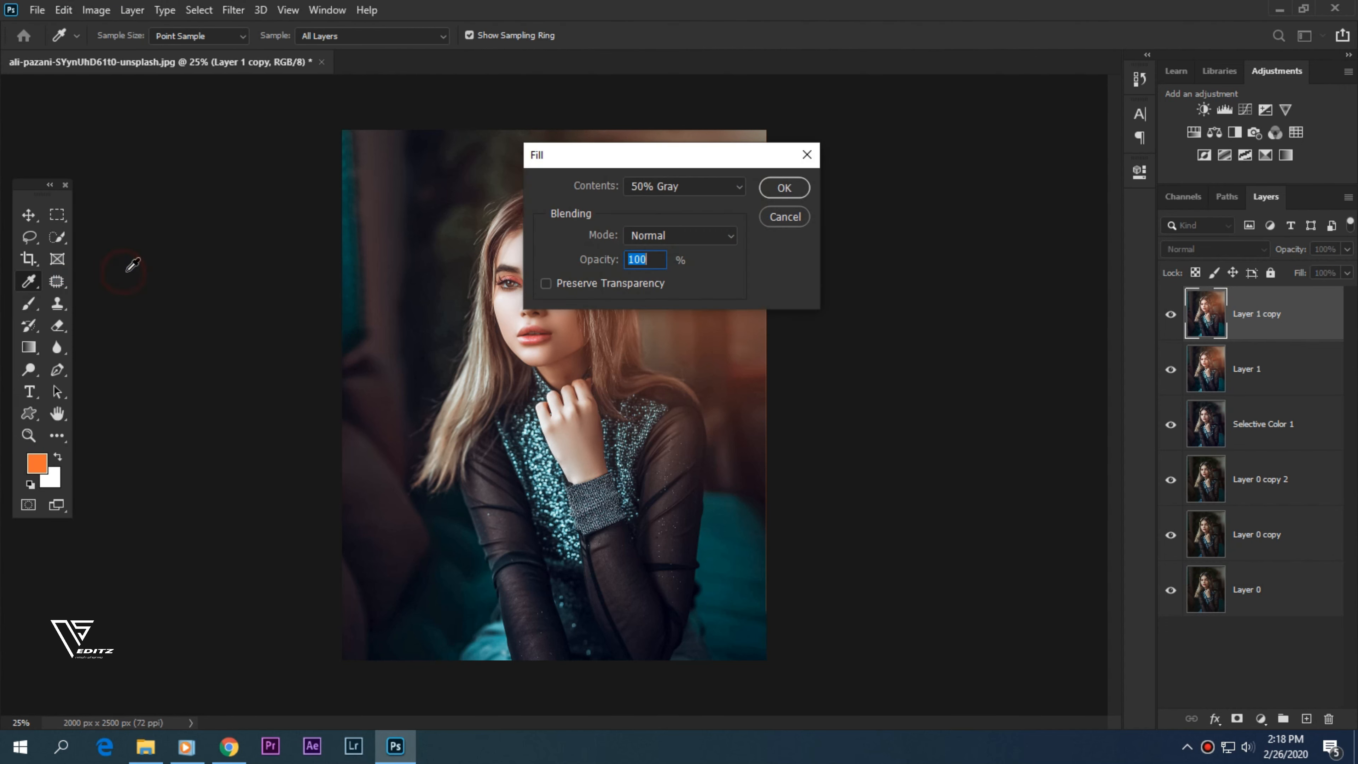
{"action": "left_click", "coordinate": [799, 188]}
{"action": "key", "text": "b"}
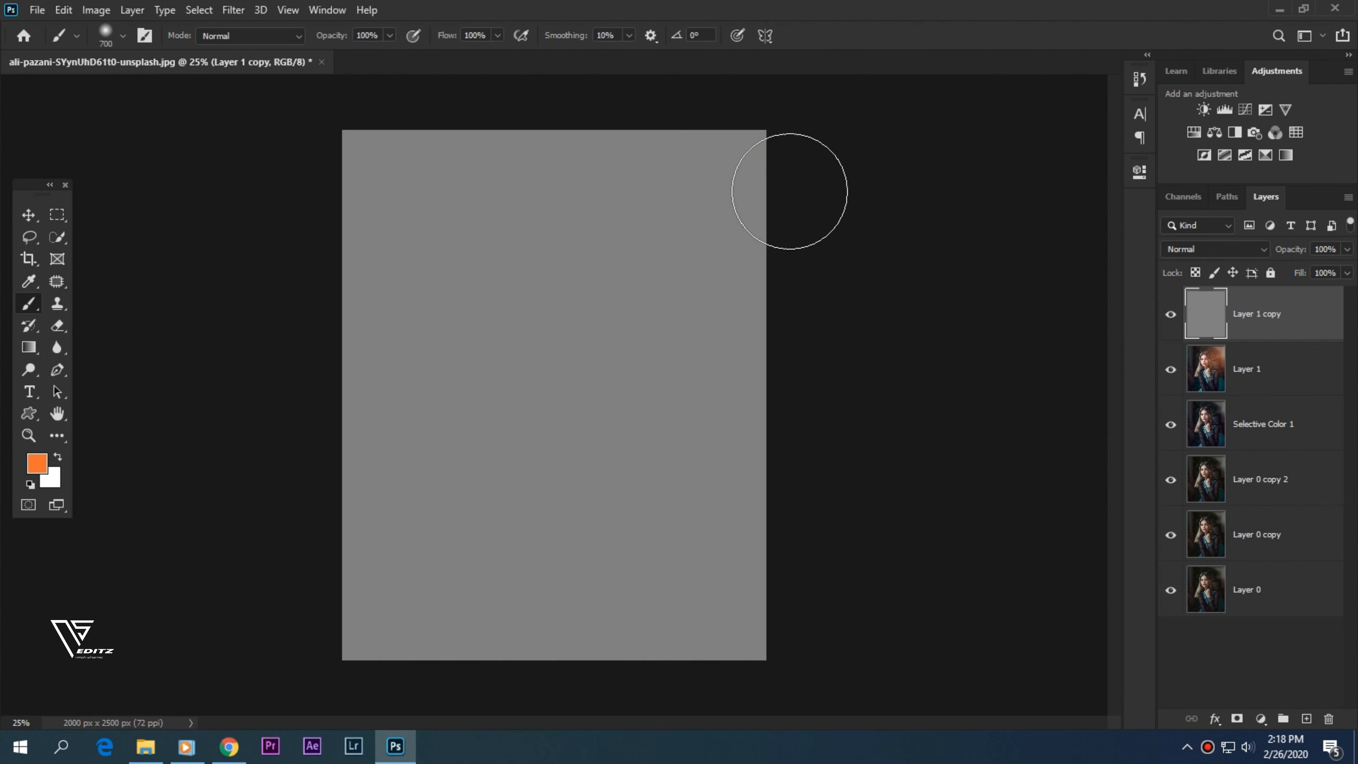
Set the gray layer's blend mode to Overlay and the Dodge tool's exposure to 10% for Midtones
{"action": "left_click", "coordinate": [1191, 249]}
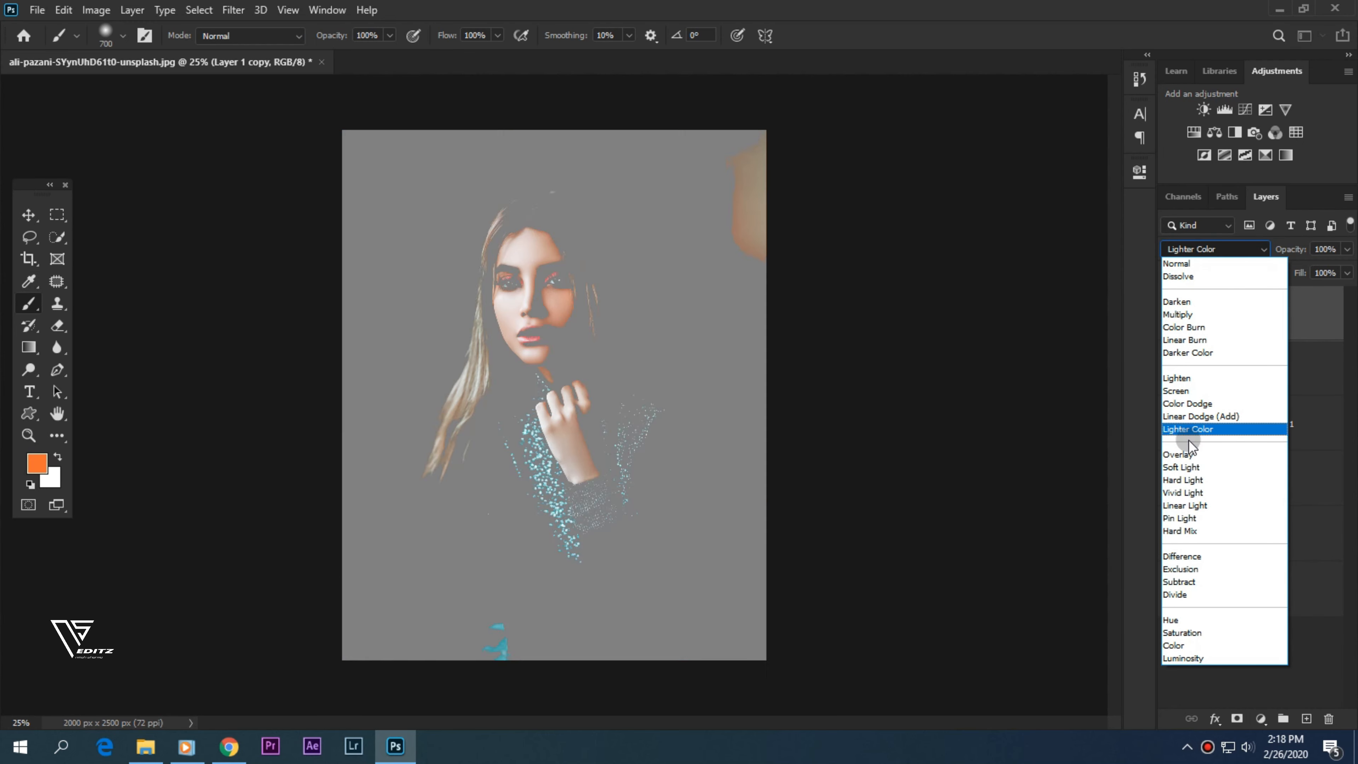
{"action": "left_click", "coordinate": [1179, 454]}
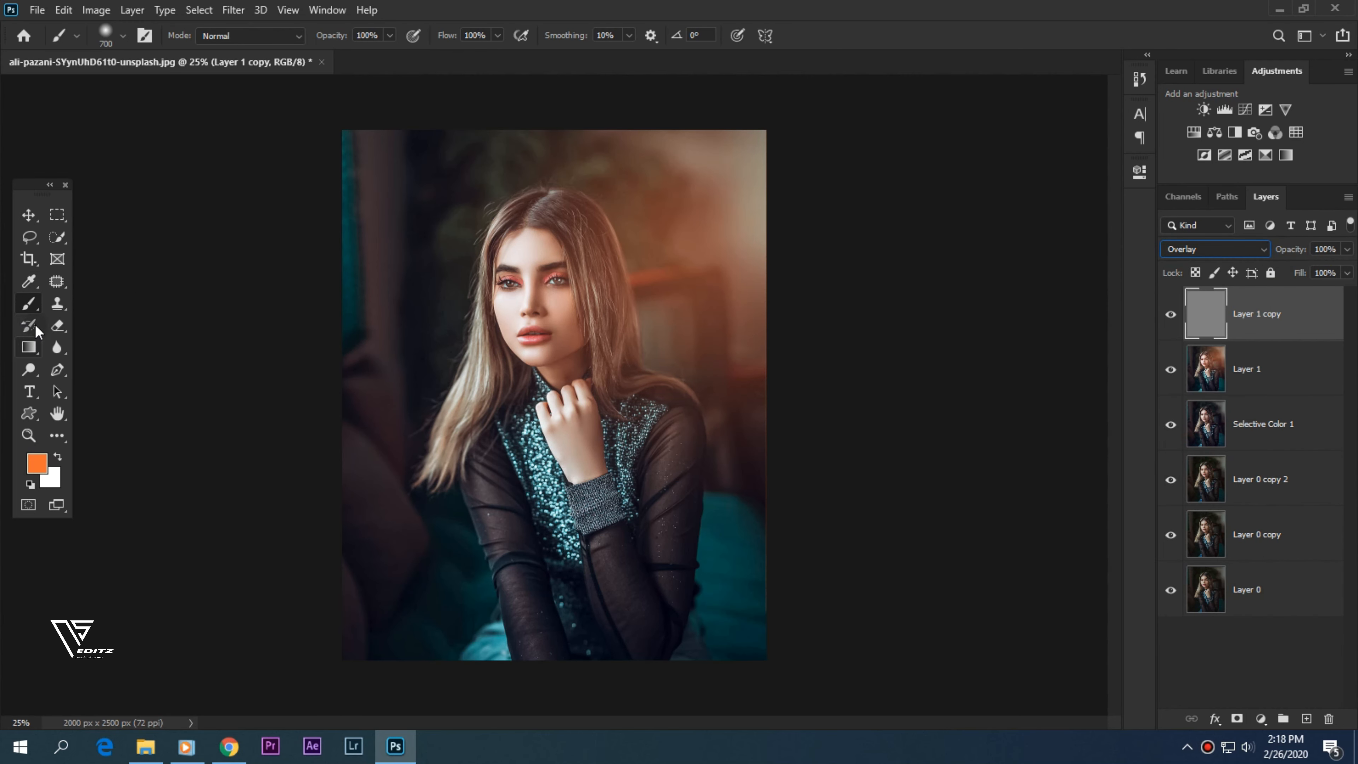
{"action": "left_click", "coordinate": [39, 365]}
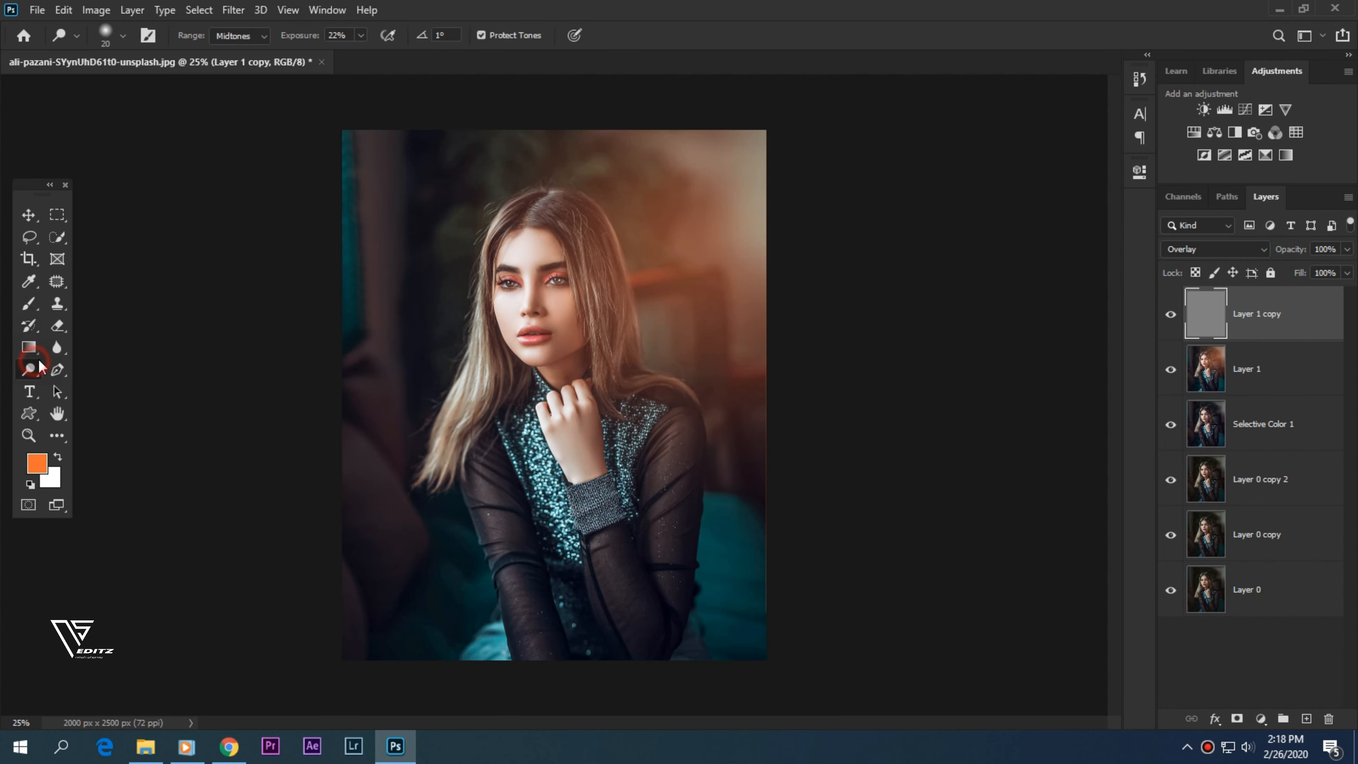
{"action": "left_click", "coordinate": [360, 36]}
{"action": "left_click", "coordinate": [343, 36]}
{"action": "key", "text": "Return"}
Dodge the area between the eyebrows and the cheek below the eye on the gray layer, enlarging the brush from 30 to 90
{"action": "key", "text": "ctrl+plus"}
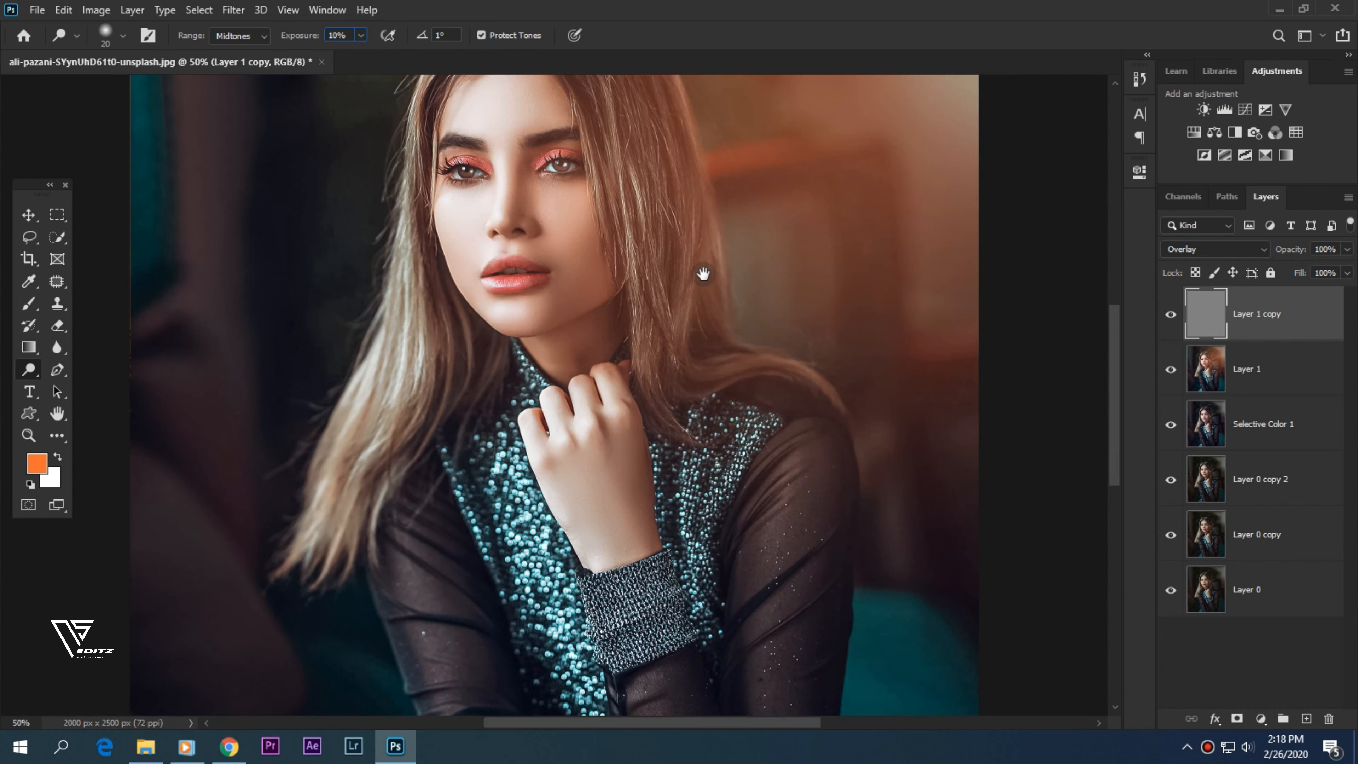
{"action": "left_click_drag", "start_coordinate": [698, 268], "coordinate": [745, 417]}
{"action": "scroll", "coordinate": [745, 416], "scroll_direction": "up", "scroll_amount": 3}
{"action": "scroll", "coordinate": [686, 428], "scroll_direction": "up", "scroll_amount": 2}
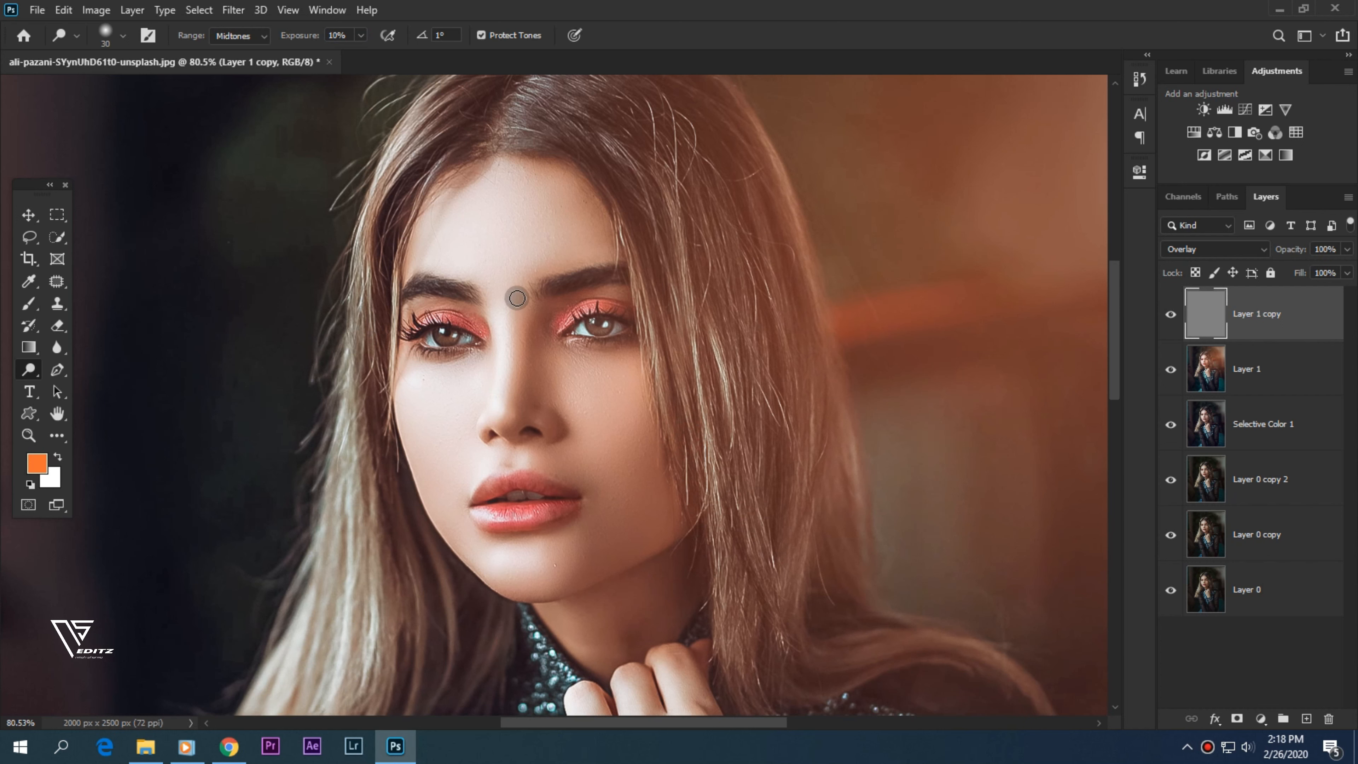
{"action": "mouse_move", "coordinate": [517, 299]}
{"action": "left_mouse_down"}
{"action": "mouse_move", "coordinate": [503, 404]}
{"action": "mouse_move", "coordinate": [500, 271]}
{"action": "left_mouse_up"}
{"action": "key", "text": "bracketright"}
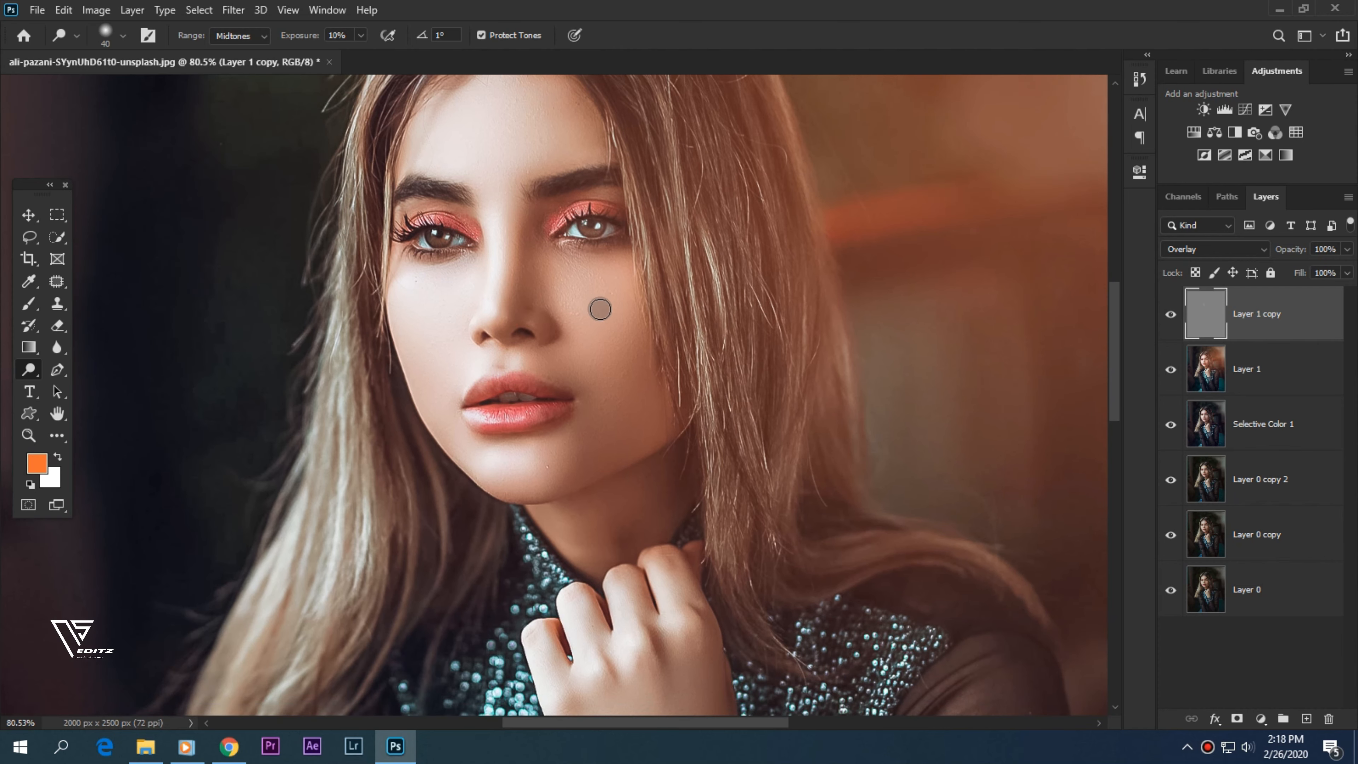
{"action": "mouse_move", "coordinate": [622, 305]}
{"action": "left_mouse_down"}
{"action": "mouse_move", "coordinate": [574, 344]}
{"action": "mouse_move", "coordinate": [591, 319]}
{"action": "mouse_move", "coordinate": [581, 345]}
{"action": "mouse_move", "coordinate": [605, 342]}
{"action": "mouse_move", "coordinate": [613, 303]}
{"action": "left_mouse_up"}
{"action": "key", "text": "bracketright"}
{"action": "key", "text": "bracketright"}
{"action": "key", "text": "bracketright"}
{"action": "key", "text": "bracketright"}
{"action": "left_click_drag", "start_coordinate": [593, 367], "coordinate": [631, 302]}
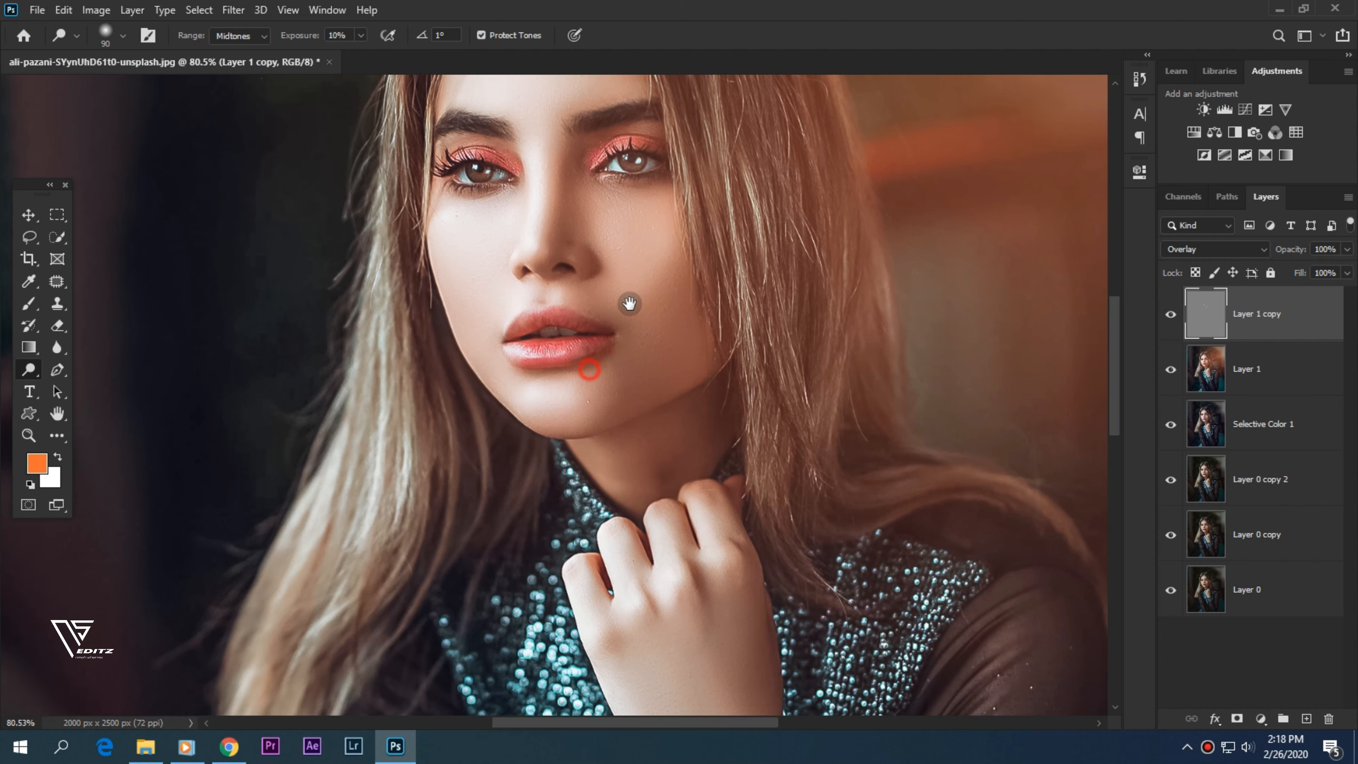
Dodge the chin, jawline and cheek on the gray layer, starting with a size 70 brush
{"action": "key", "text": "bracketleft"}
{"action": "key", "text": "bracketleft"}
{"action": "key", "text": "bracketleft"}
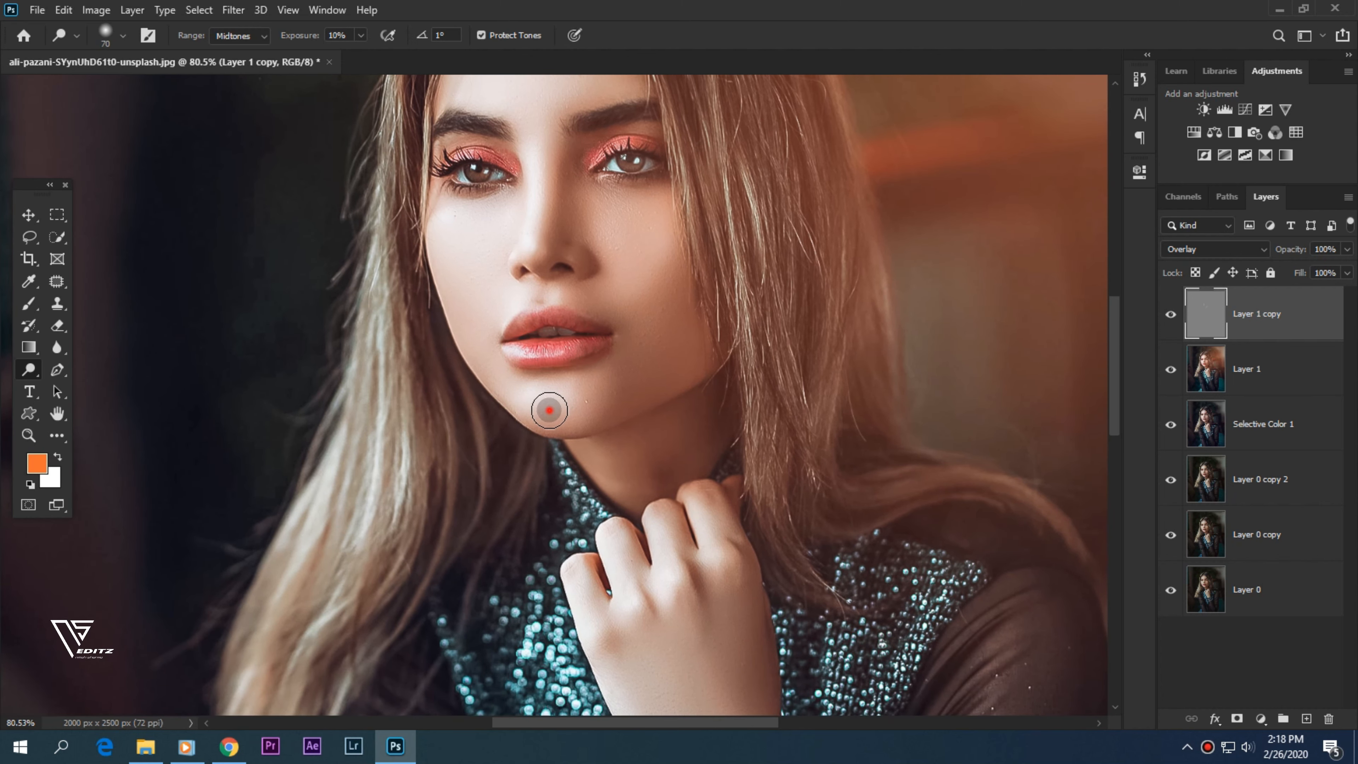
{"action": "mouse_move", "coordinate": [549, 410]}
{"action": "left_mouse_down"}
{"action": "mouse_move", "coordinate": [605, 386]}
{"action": "mouse_move", "coordinate": [624, 402]}
{"action": "mouse_move", "coordinate": [692, 325]}
{"action": "left_mouse_up"}
{"action": "left_click_drag", "start_coordinate": [609, 391], "coordinate": [680, 321]}
{"action": "scroll", "coordinate": [684, 354], "scroll_direction": "down", "scroll_amount": 5}
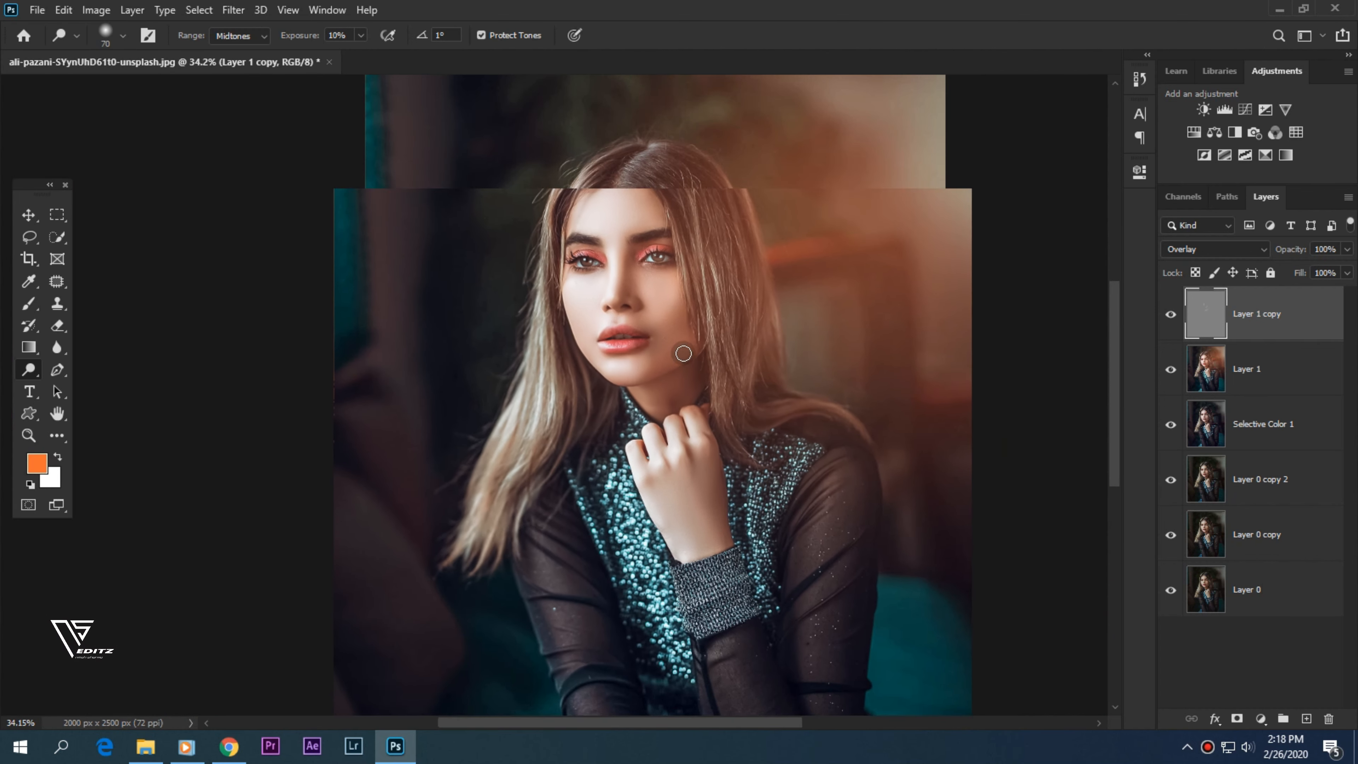
{"action": "left_click_drag", "start_coordinate": [771, 379], "coordinate": [721, 394]}
{"action": "key", "text": "bracketright"}
{"action": "left_click", "coordinate": [623, 328]}
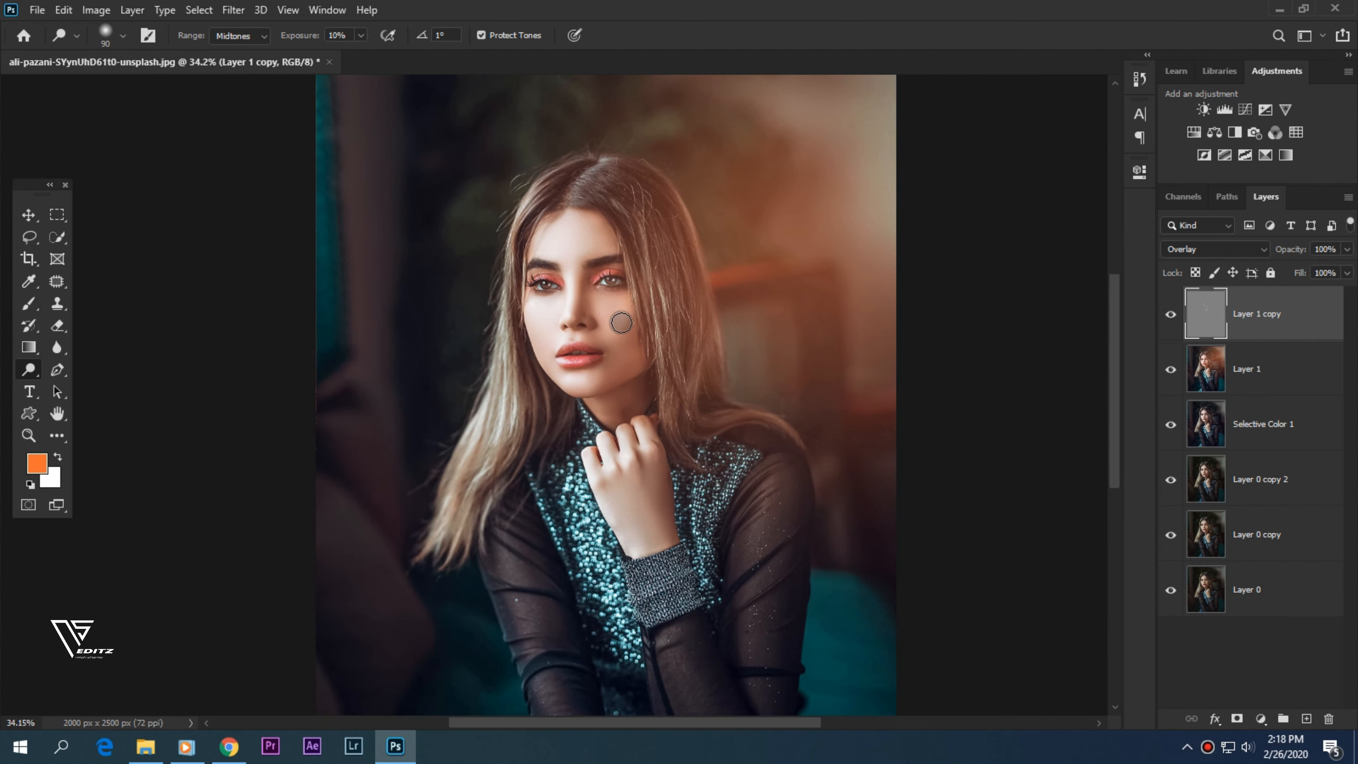
Compare the face with and without the dodged Layer 1 copy and set that layer's opacity to 80%
{"action": "left_click", "coordinate": [1170, 314]}
{"action": "left_click_drag", "start_coordinate": [726, 420], "coordinate": [695, 397]}
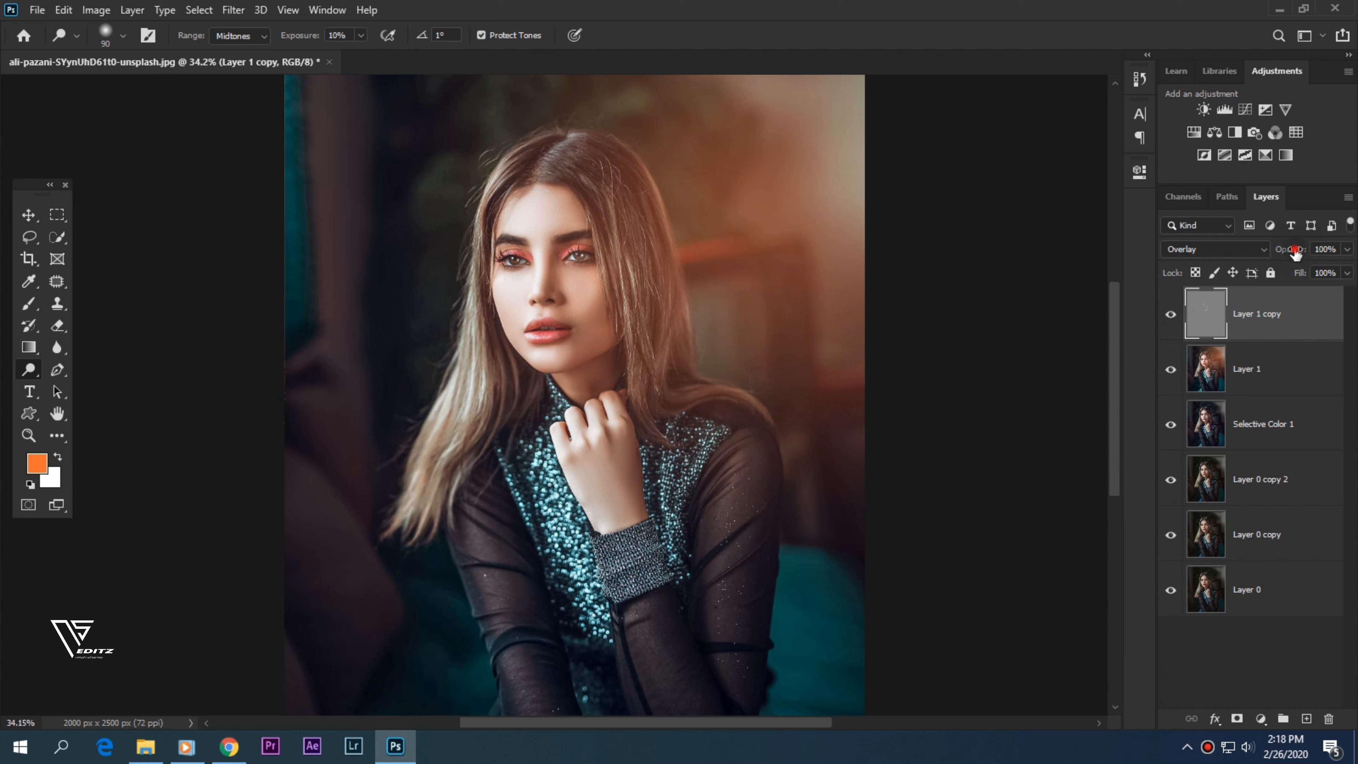
Dodge the sheer sleeve from the shoulder beside the orange glow down to the elbow, using a size 125 brush at 10% exposure
{"action": "left_click_drag", "start_coordinate": [687, 503], "coordinate": [636, 431]}
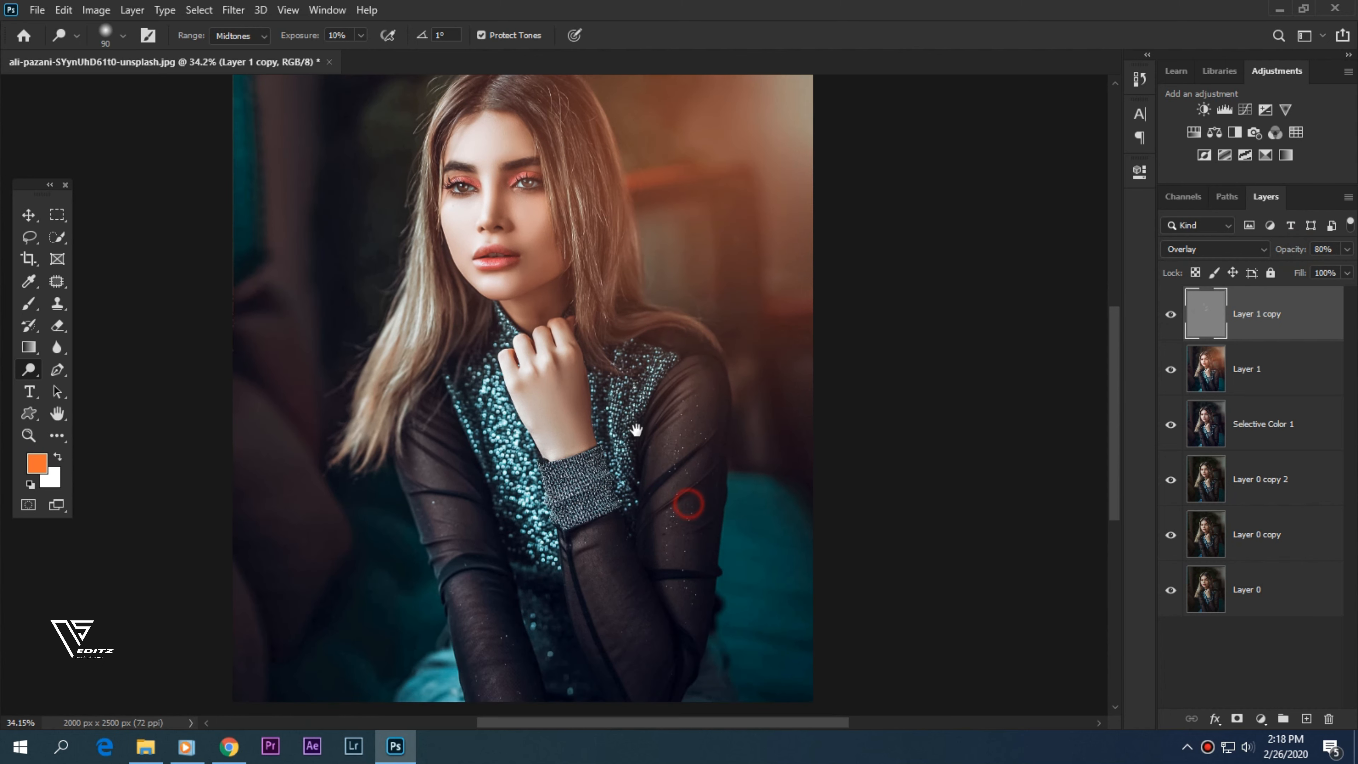
{"action": "scroll", "coordinate": [636, 430], "scroll_direction": "up", "scroll_amount": 6}
{"action": "left_click_drag", "start_coordinate": [690, 615], "coordinate": [651, 515]}
{"action": "key", "text": "bracketright"}
{"action": "key", "text": "bracketright"}
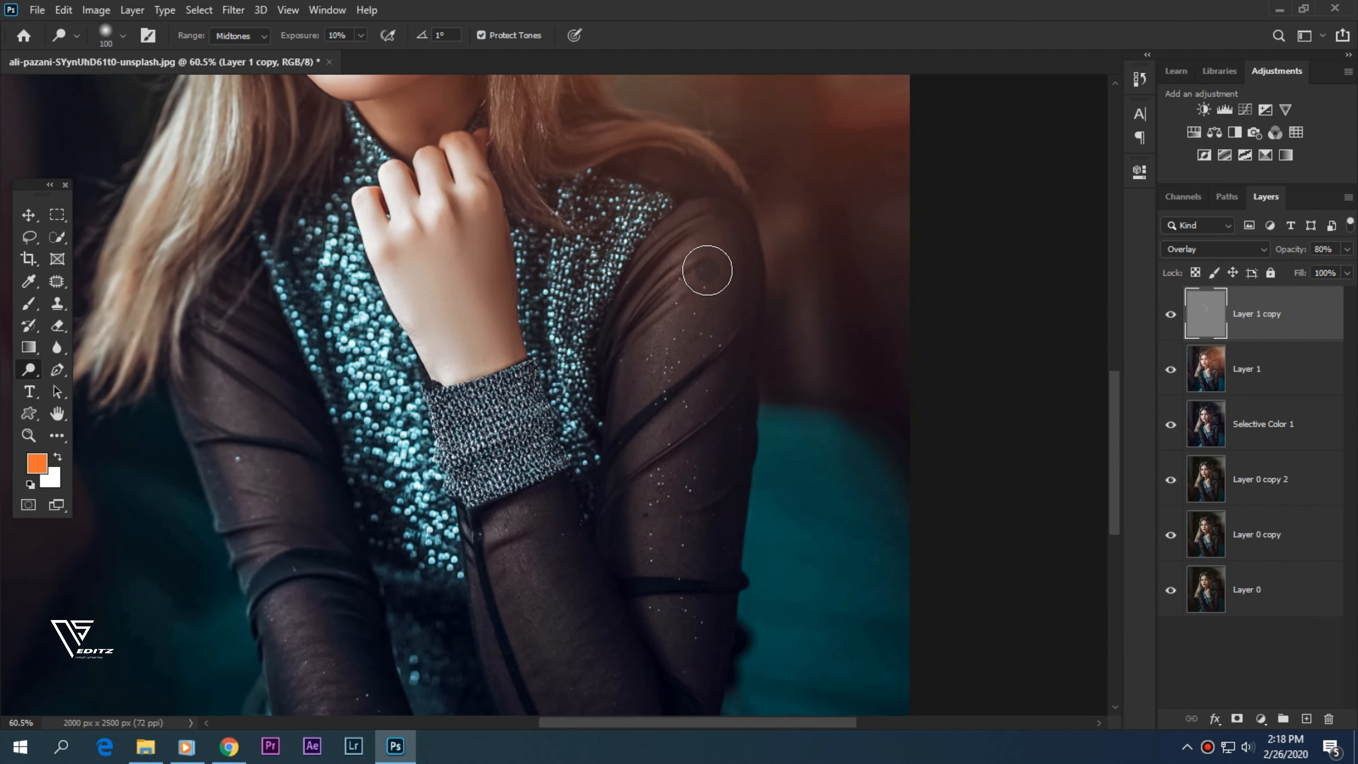
{"action": "mouse_move", "coordinate": [704, 266]}
{"action": "left_mouse_down"}
{"action": "mouse_move", "coordinate": [705, 465]}
{"action": "mouse_move", "coordinate": [710, 318]}
{"action": "mouse_move", "coordinate": [673, 482]}
{"action": "left_mouse_up"}
{"action": "left_click_drag", "start_coordinate": [706, 322], "coordinate": [643, 686]}
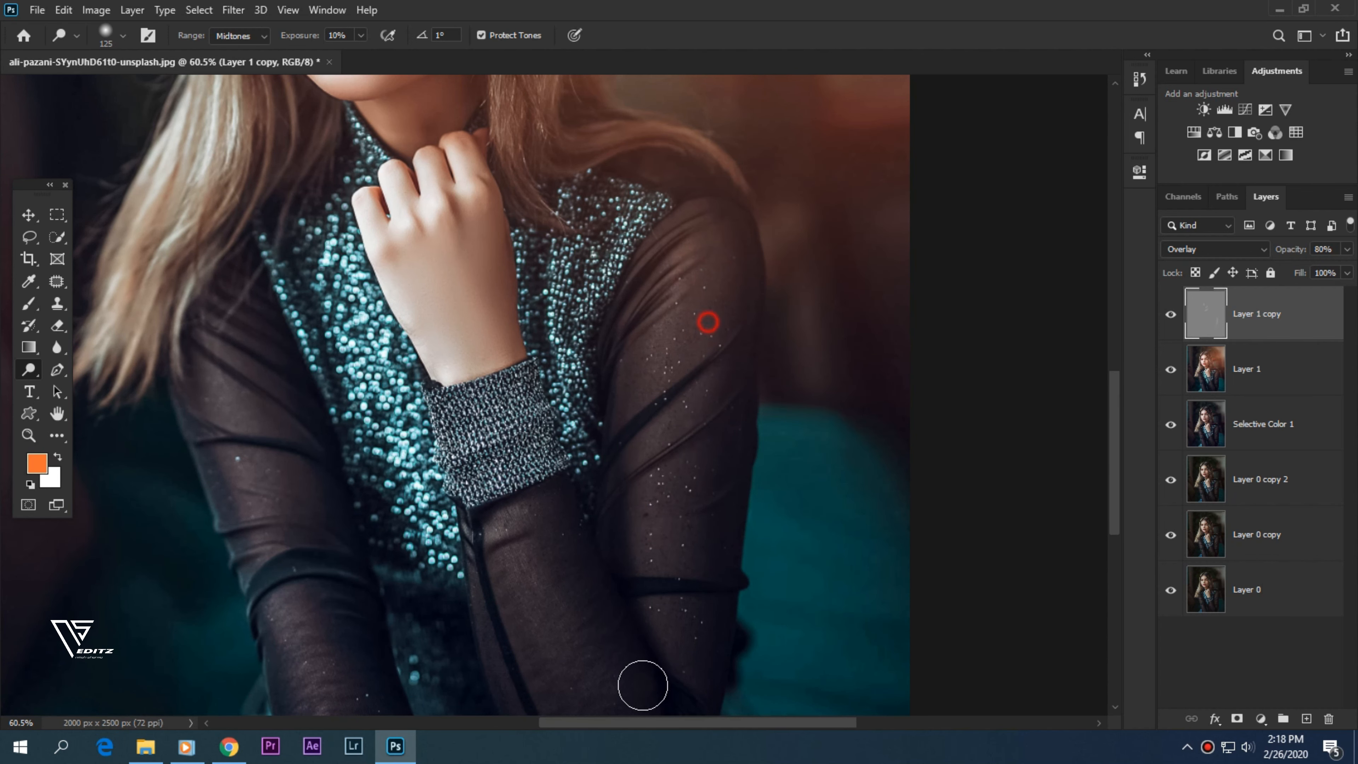
{"action": "mouse_move", "coordinate": [688, 434]}
{"action": "left_mouse_down"}
{"action": "mouse_move", "coordinate": [685, 589]}
{"action": "mouse_move", "coordinate": [668, 475]}
{"action": "left_mouse_up"}
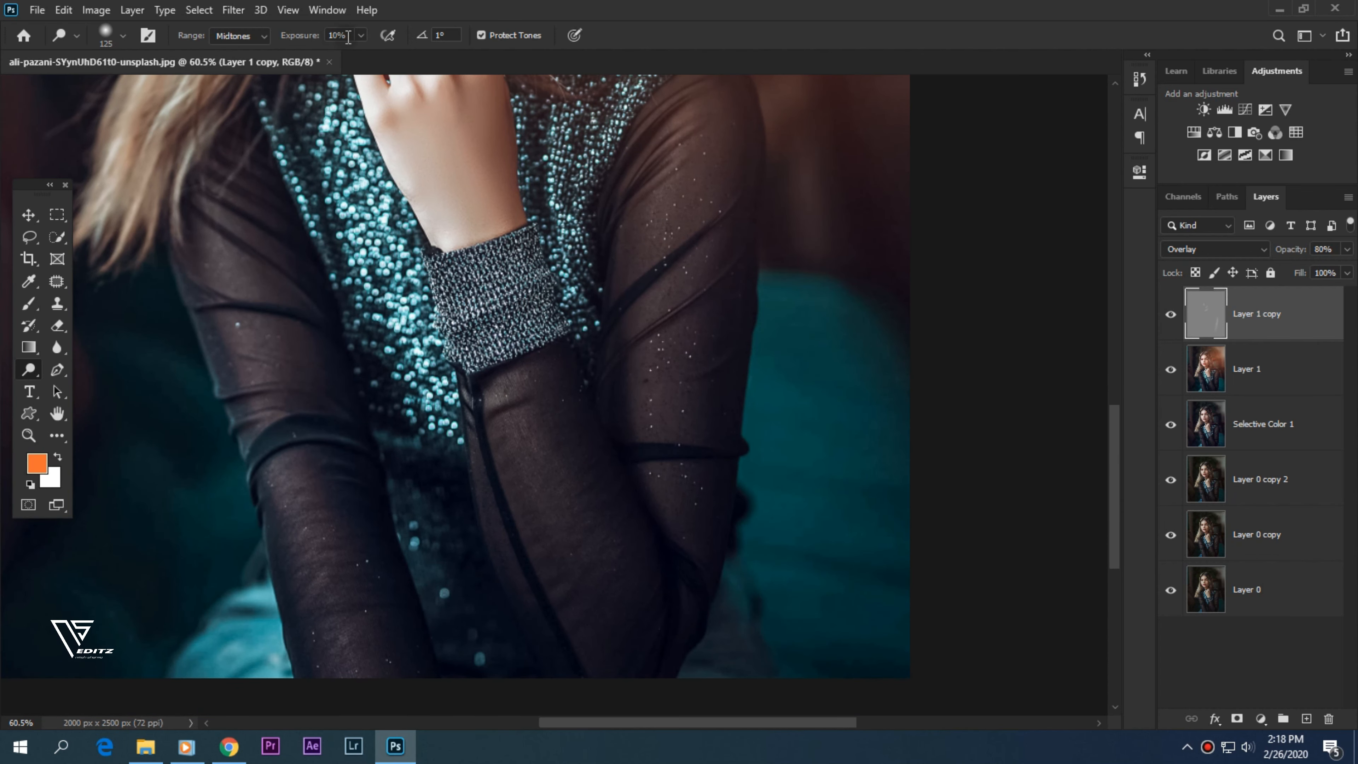
Set the Dodge exposure to 30% and brighten the same sleeve again from shoulder to elbow
{"action": "left_click", "coordinate": [360, 35]}
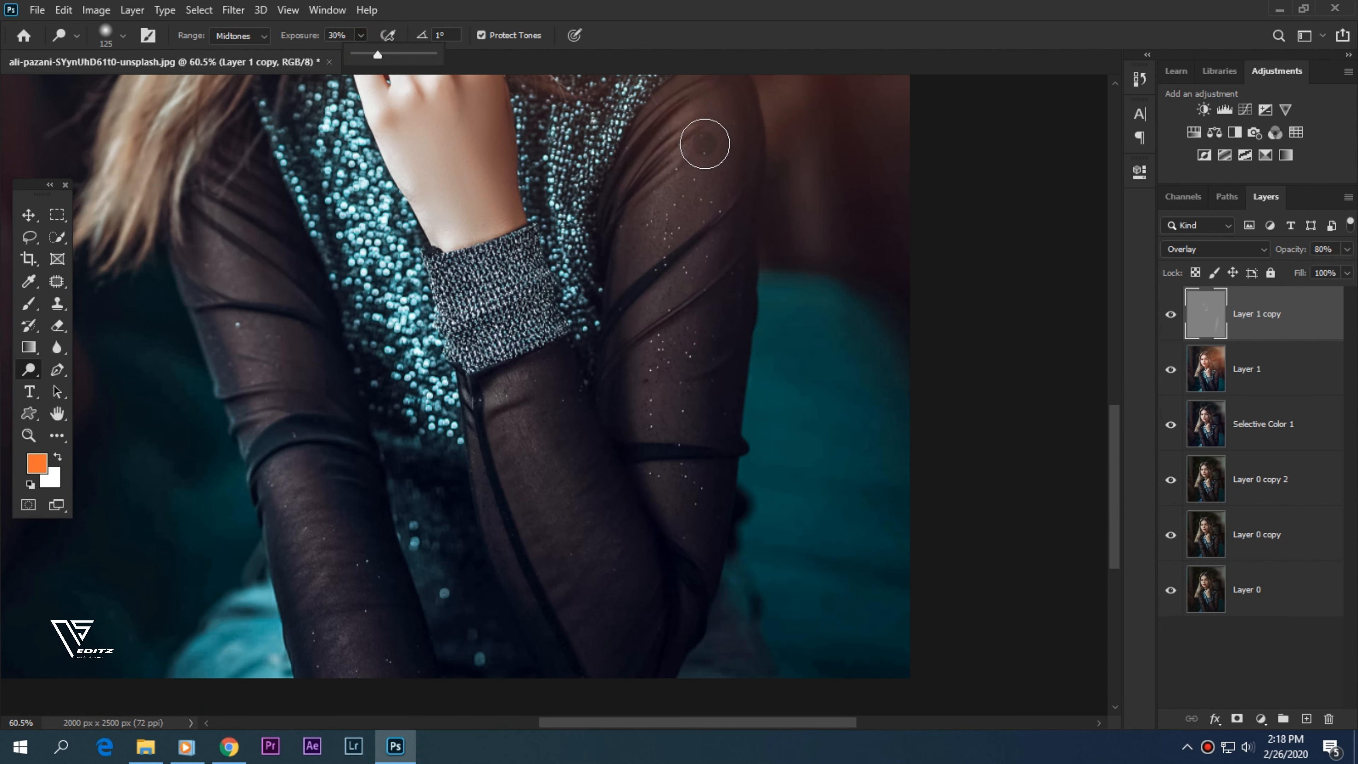
{"action": "left_click_drag", "start_coordinate": [704, 143], "coordinate": [685, 334]}
{"action": "left_click_drag", "start_coordinate": [692, 242], "coordinate": [676, 465]}
{"action": "left_click_drag", "start_coordinate": [696, 326], "coordinate": [657, 584]}
{"action": "scroll", "coordinate": [684, 528], "scroll_direction": "down", "scroll_amount": 5}
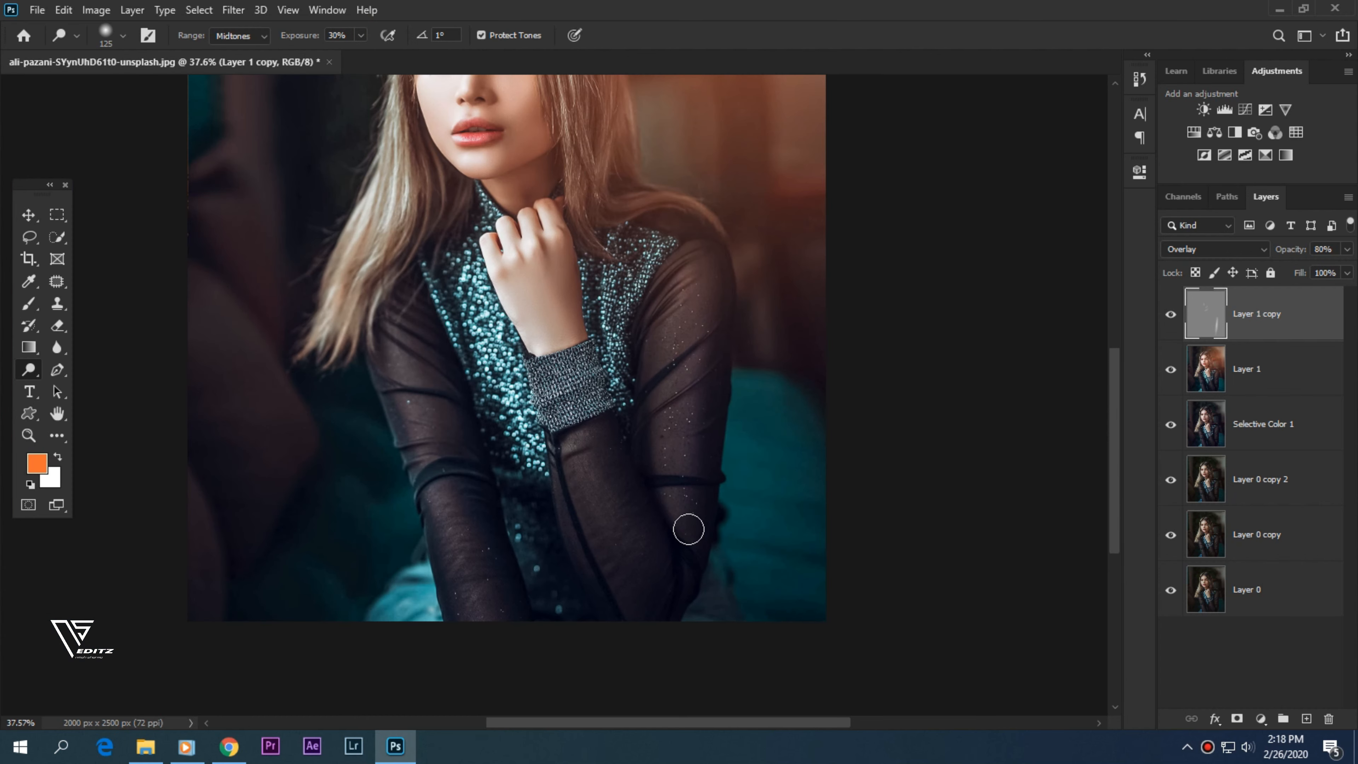
{"action": "scroll", "coordinate": [675, 519], "scroll_direction": "up", "scroll_amount": 3}
{"action": "key", "text": "bracketleft"}
{"action": "left_click_drag", "start_coordinate": [712, 173], "coordinate": [714, 348]}
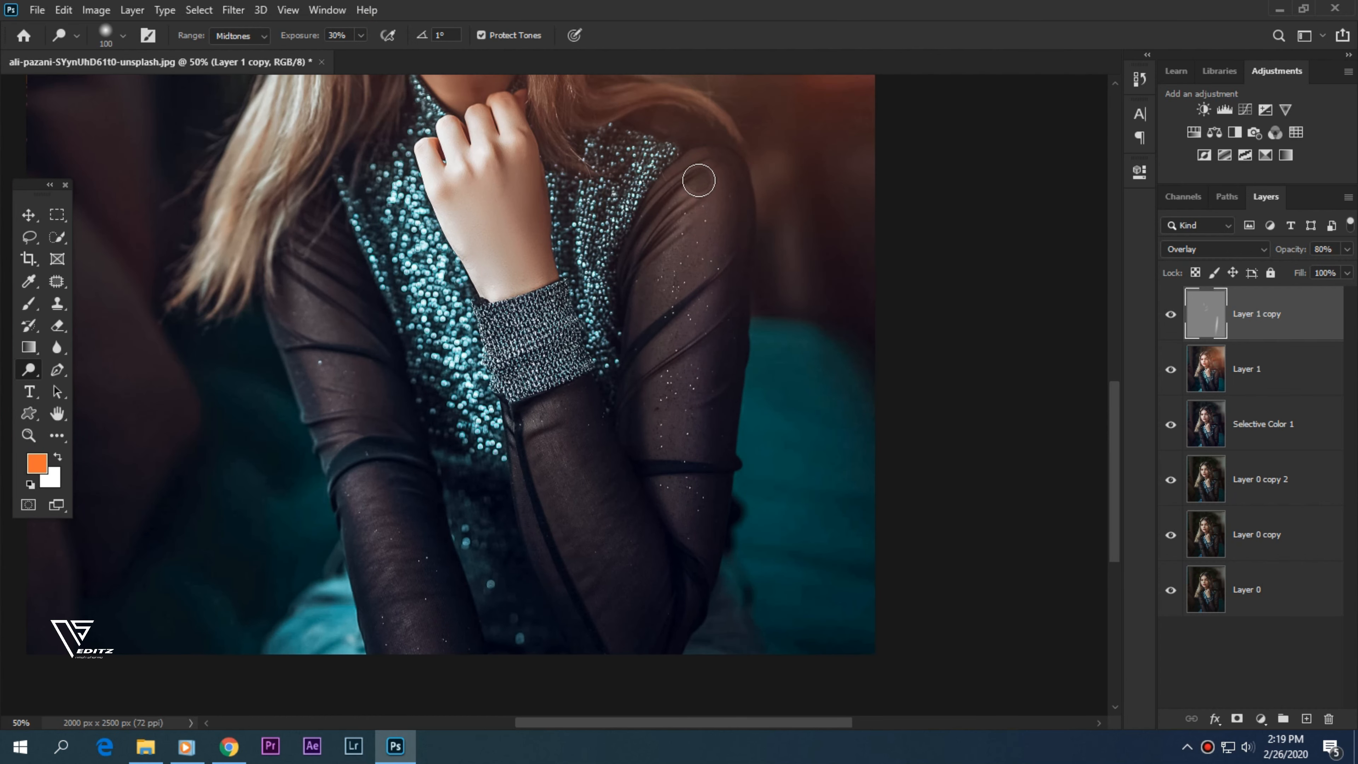
Dodge the forearm below the knitted cuff and the full length of the other arm's sleeve at 30% exposure
{"action": "left_click_drag", "start_coordinate": [554, 429], "coordinate": [582, 525]}
{"action": "left_click_drag", "start_coordinate": [561, 452], "coordinate": [610, 580]}
{"action": "left_click_drag", "start_coordinate": [578, 502], "coordinate": [604, 564]}
{"action": "left_click_drag", "start_coordinate": [317, 283], "coordinate": [373, 523]}
{"action": "key", "text": "bracketright"}
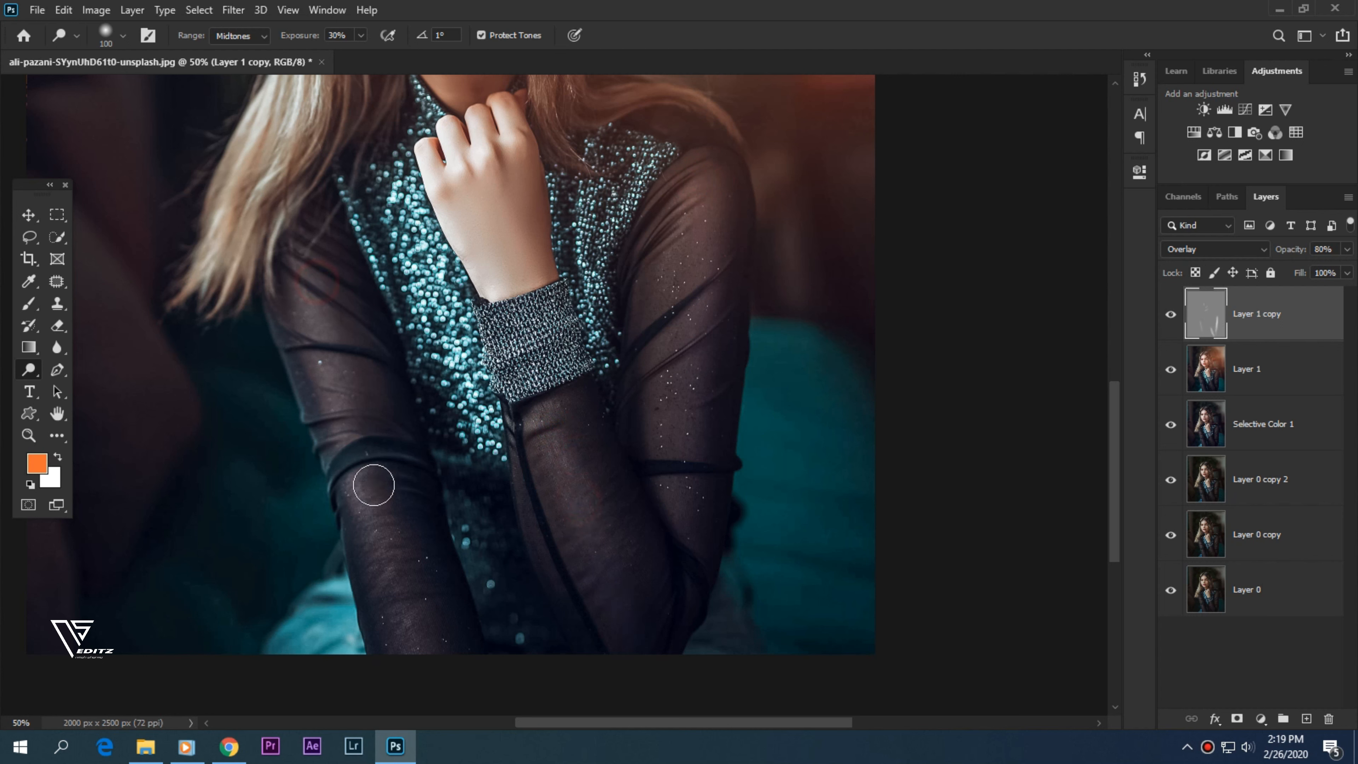
{"action": "left_click_drag", "start_coordinate": [330, 319], "coordinate": [416, 628]}
{"action": "mouse_move", "coordinate": [365, 464]}
{"action": "left_mouse_down"}
{"action": "mouse_move", "coordinate": [420, 659]}
{"action": "mouse_move", "coordinate": [319, 266]}
{"action": "left_mouse_up"}
Compare the whole portrait with and without the dodged Layer 1 copy
{"action": "scroll", "coordinate": [320, 266], "scroll_direction": "down", "scroll_amount": 6}
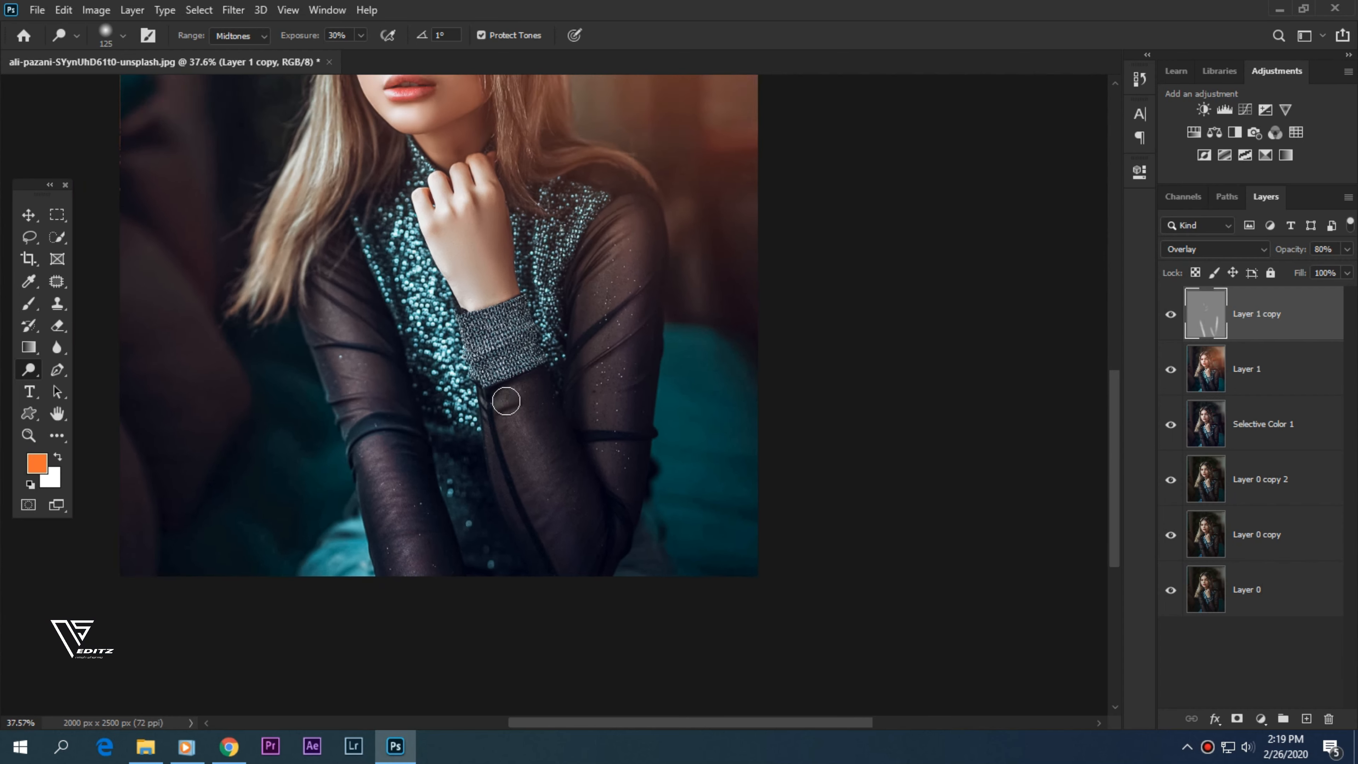
{"action": "scroll", "coordinate": [513, 405], "scroll_direction": "up", "scroll_amount": 2}
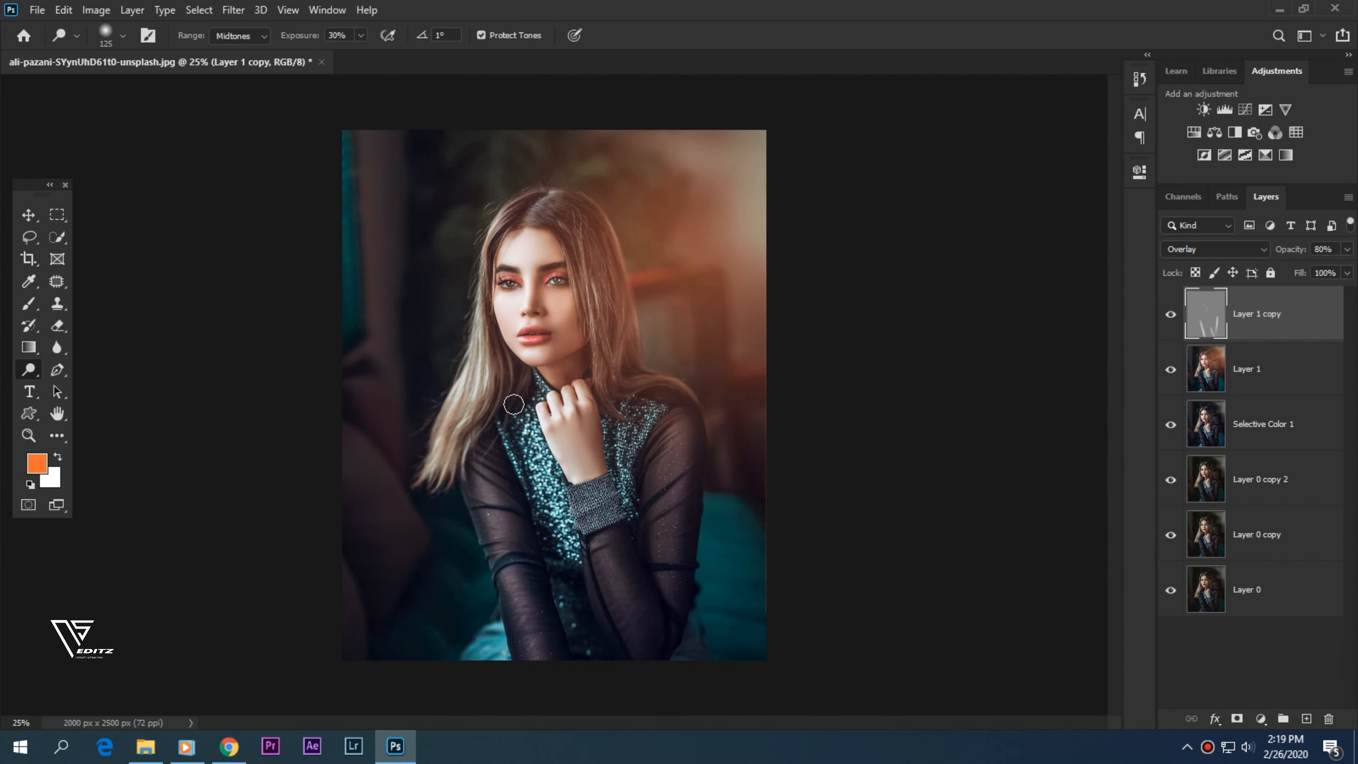
{"action": "left_click", "coordinate": [1171, 315]}
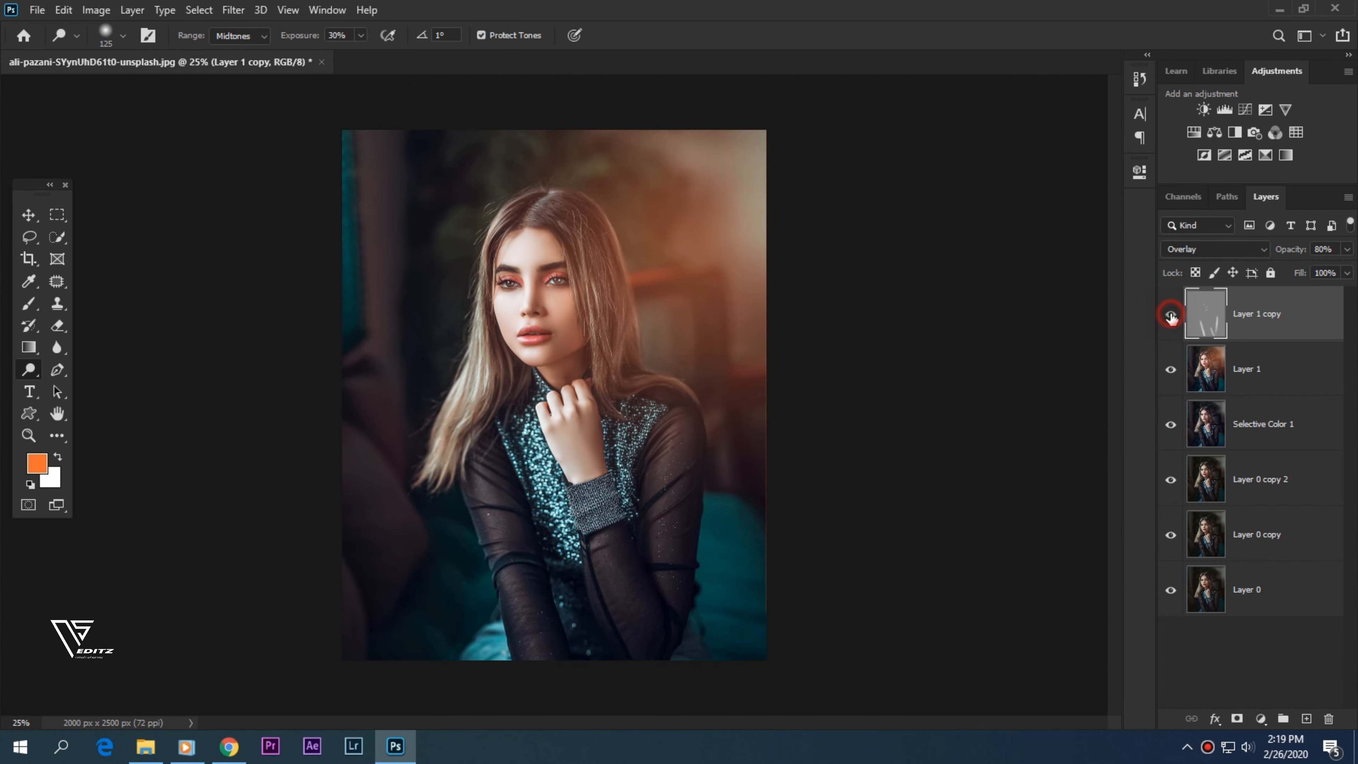
Dodge the hair on both sides of the face and at the crown, starting with a size 200 brush
{"action": "key", "text": "bracketright"}
{"action": "key", "text": "bracketright"}
{"action": "key", "text": "bracketright"}
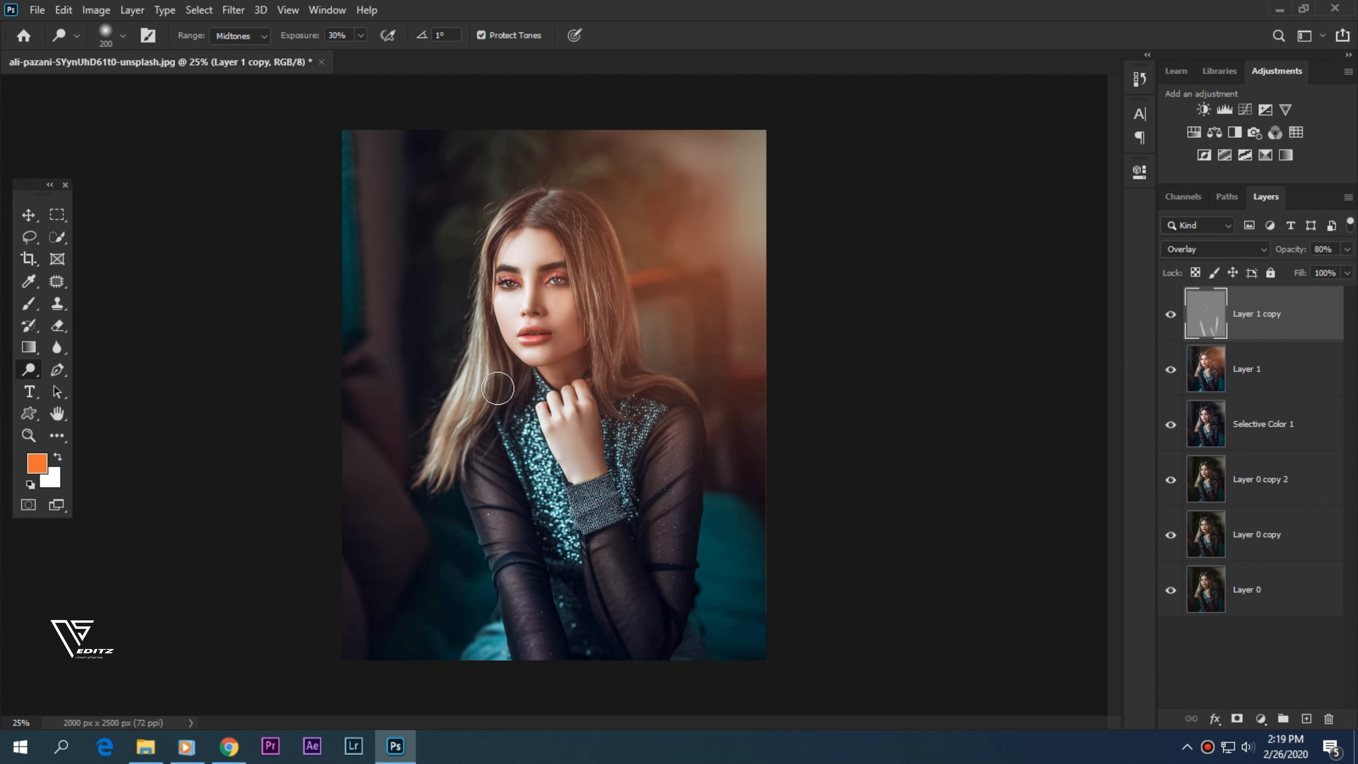
{"action": "mouse_move", "coordinate": [489, 381]}
{"action": "left_mouse_down"}
{"action": "mouse_move", "coordinate": [451, 456]}
{"action": "mouse_move", "coordinate": [489, 347]}
{"action": "left_mouse_up"}
{"action": "left_click_drag", "start_coordinate": [483, 265], "coordinate": [484, 252]}
{"action": "mouse_move", "coordinate": [486, 255]}
{"action": "left_mouse_down"}
{"action": "mouse_move", "coordinate": [515, 202]}
{"action": "mouse_move", "coordinate": [557, 213]}
{"action": "mouse_move", "coordinate": [617, 314]}
{"action": "left_mouse_up"}
{"action": "key", "text": "bracketright"}
{"action": "key", "text": "bracketright"}
{"action": "key", "text": "bracketright"}
{"action": "mouse_move", "coordinate": [554, 210]}
{"action": "left_mouse_down"}
{"action": "mouse_move", "coordinate": [599, 278]}
{"action": "mouse_move", "coordinate": [618, 374]}
{"action": "left_mouse_up"}
Dodge the hair over the shoulder, the upper sleeve and the forearm with broad strokes at 30% exposure
{"action": "mouse_move", "coordinate": [625, 325]}
{"action": "left_mouse_down"}
{"action": "mouse_move", "coordinate": [663, 400]}
{"action": "mouse_move", "coordinate": [668, 546]}
{"action": "left_mouse_up"}
{"action": "left_click_drag", "start_coordinate": [692, 460], "coordinate": [664, 611]}
{"action": "key", "text": "bracketleft"}
{"action": "left_click_drag", "start_coordinate": [602, 533], "coordinate": [640, 663]}
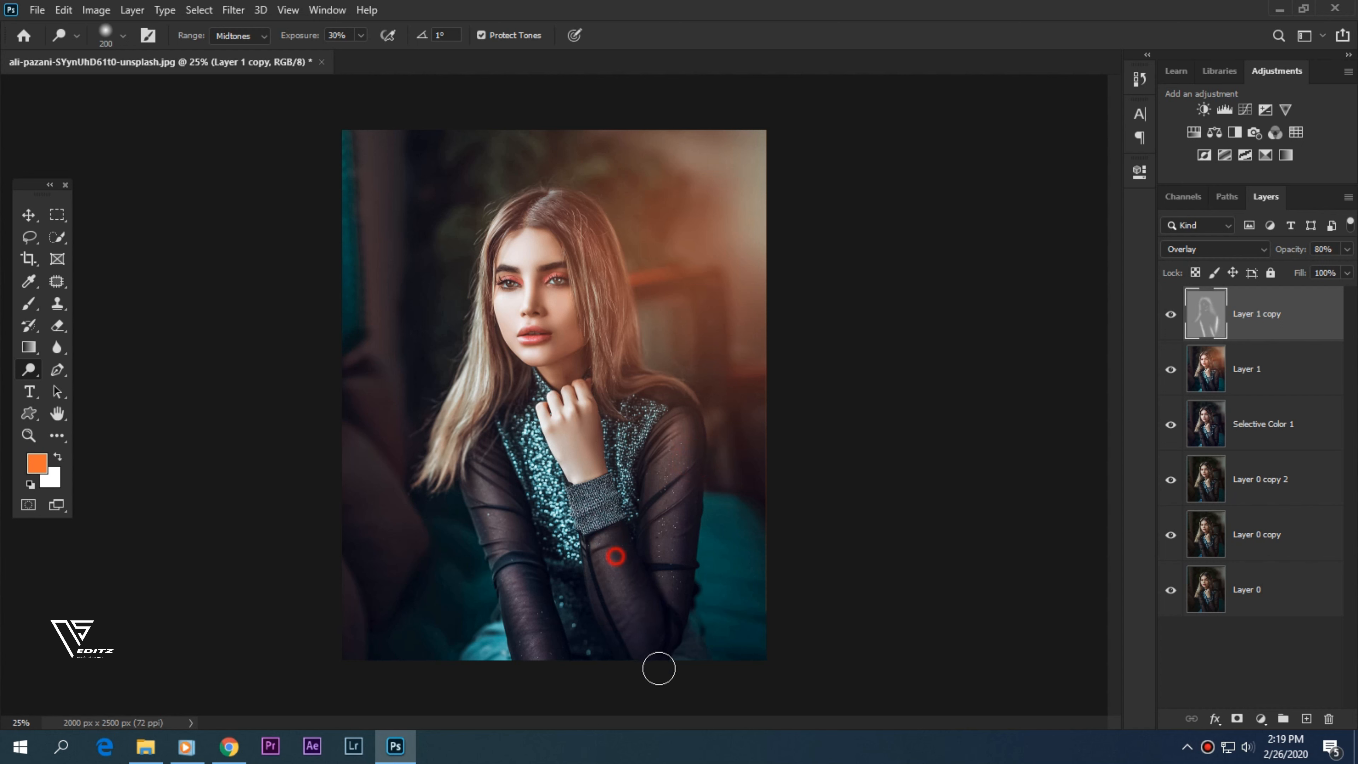
Toggle the visibility of Layer 1 copy to review the dodging on the hair and sleeves
{"action": "left_click", "coordinate": [1171, 314]}
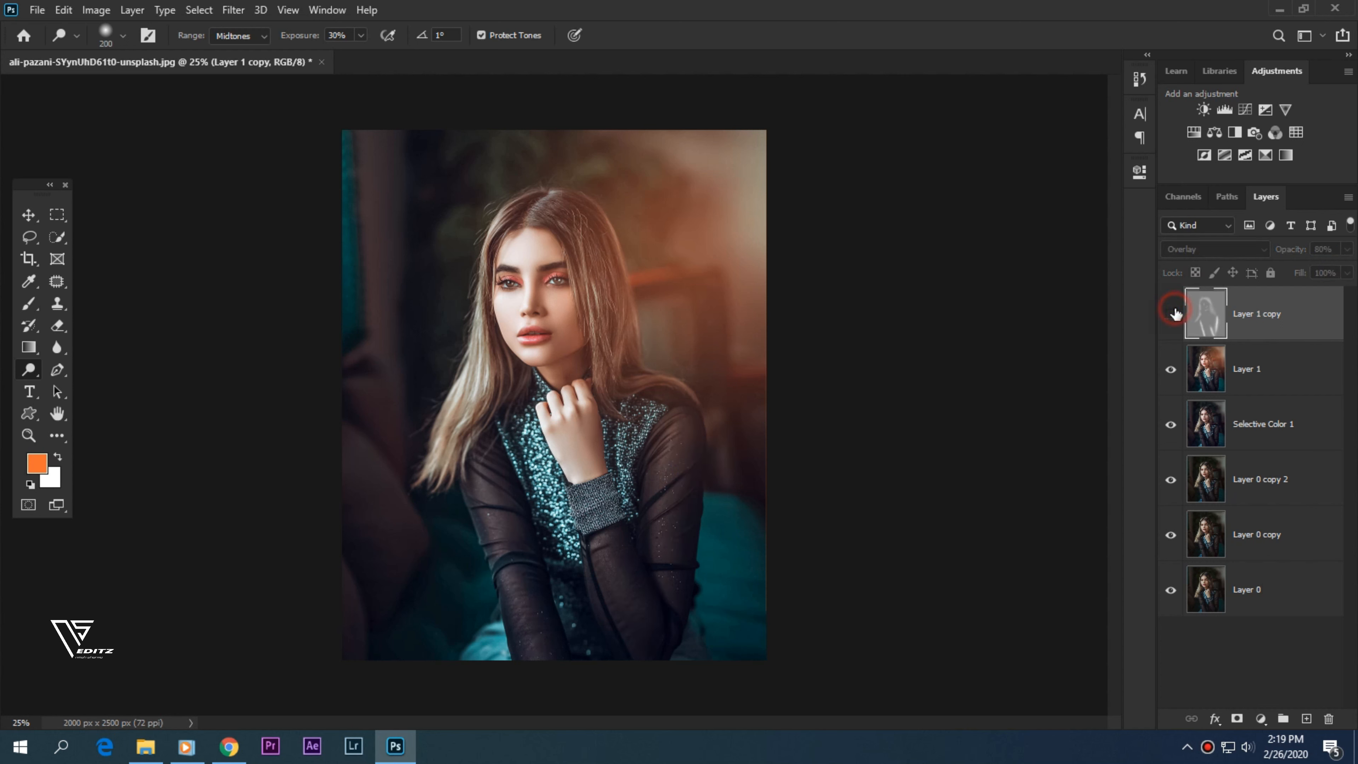
{"action": "left_click", "coordinate": [1171, 314]}
{"action": "left_click", "coordinate": [1172, 314]}
{"action": "left_click", "coordinate": [1171, 314]}
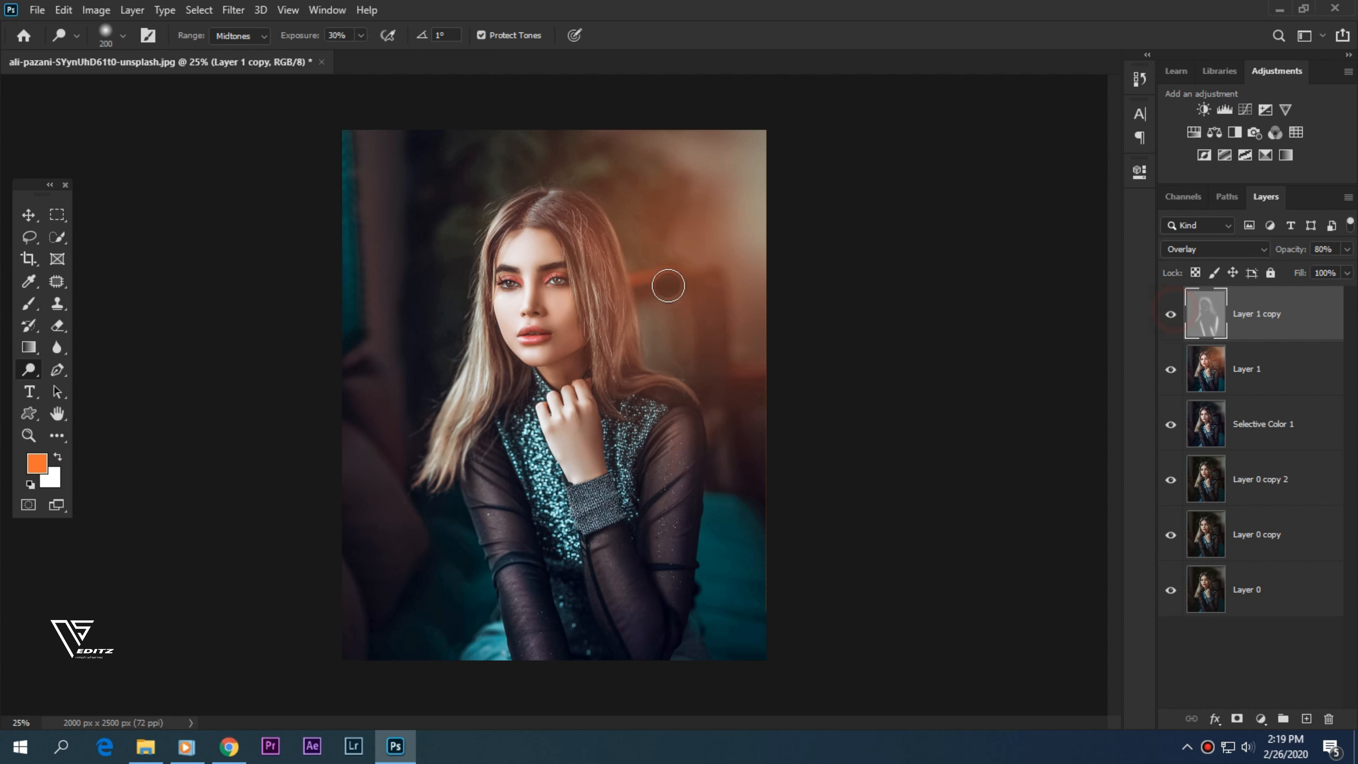
Dodge the hair around the crown and hairline with a smaller brush, and compare the image with and without Layer 1 copy
{"action": "key", "text": "bracketleft"}
{"action": "mouse_move", "coordinate": [572, 213]}
{"action": "left_mouse_down"}
{"action": "mouse_move", "coordinate": [619, 370]}
{"action": "mouse_move", "coordinate": [519, 223]}
{"action": "mouse_move", "coordinate": [478, 256]}
{"action": "left_mouse_up"}
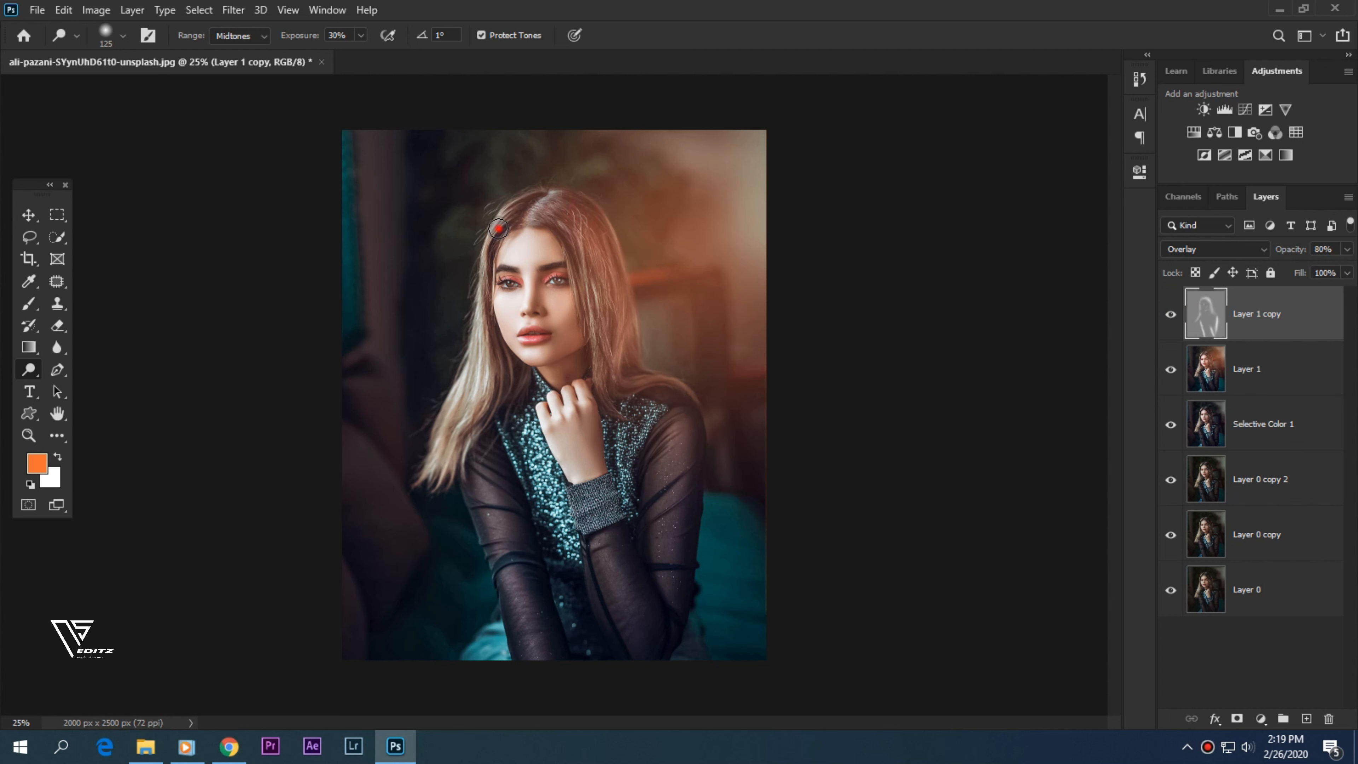
{"action": "key", "text": "bracketleft"}
{"action": "key", "text": "bracketleft"}
{"action": "key", "text": "bracketright"}
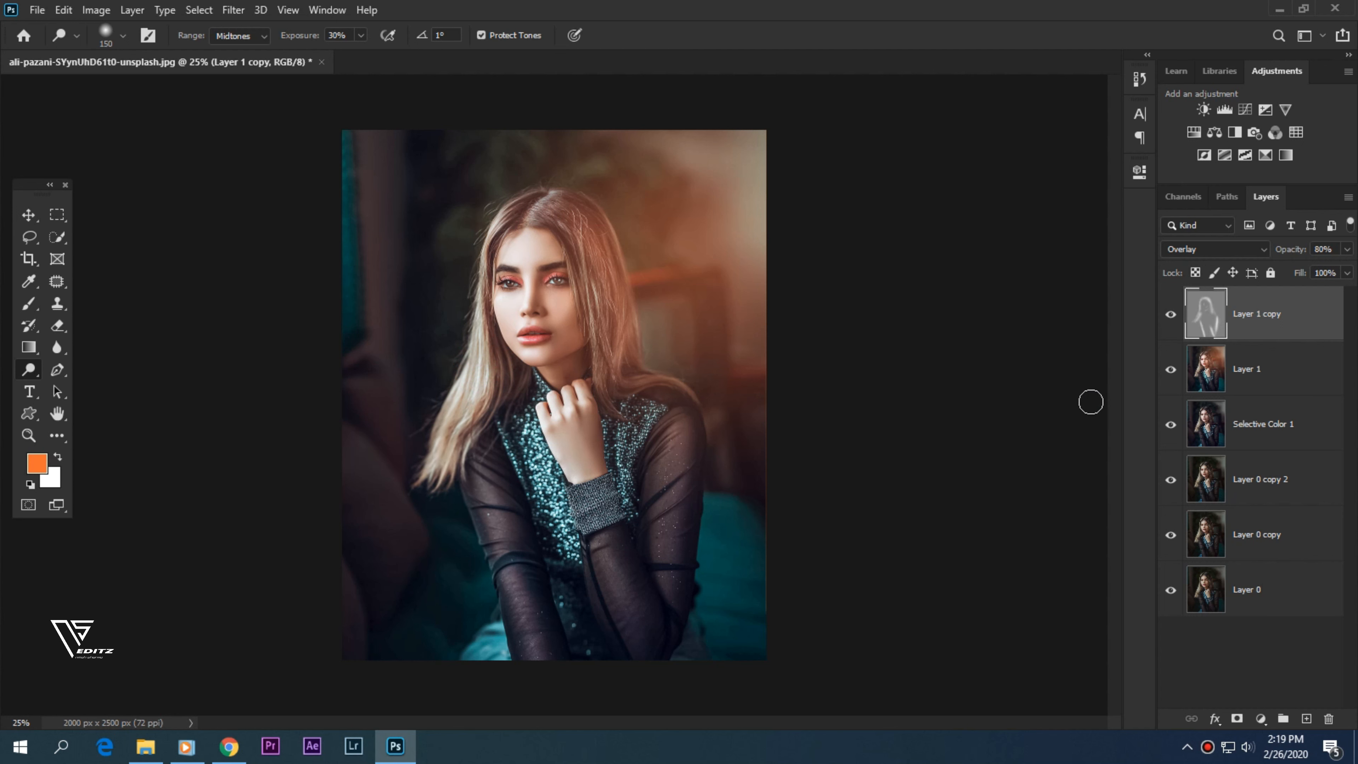
{"action": "left_click", "coordinate": [1170, 316]}
{"action": "left_click", "coordinate": [1171, 317]}
Add a Curves adjustment layer above Layer 1 copy
{"action": "left_click", "coordinate": [1249, 663]}
{"action": "left_click", "coordinate": [1260, 720]}
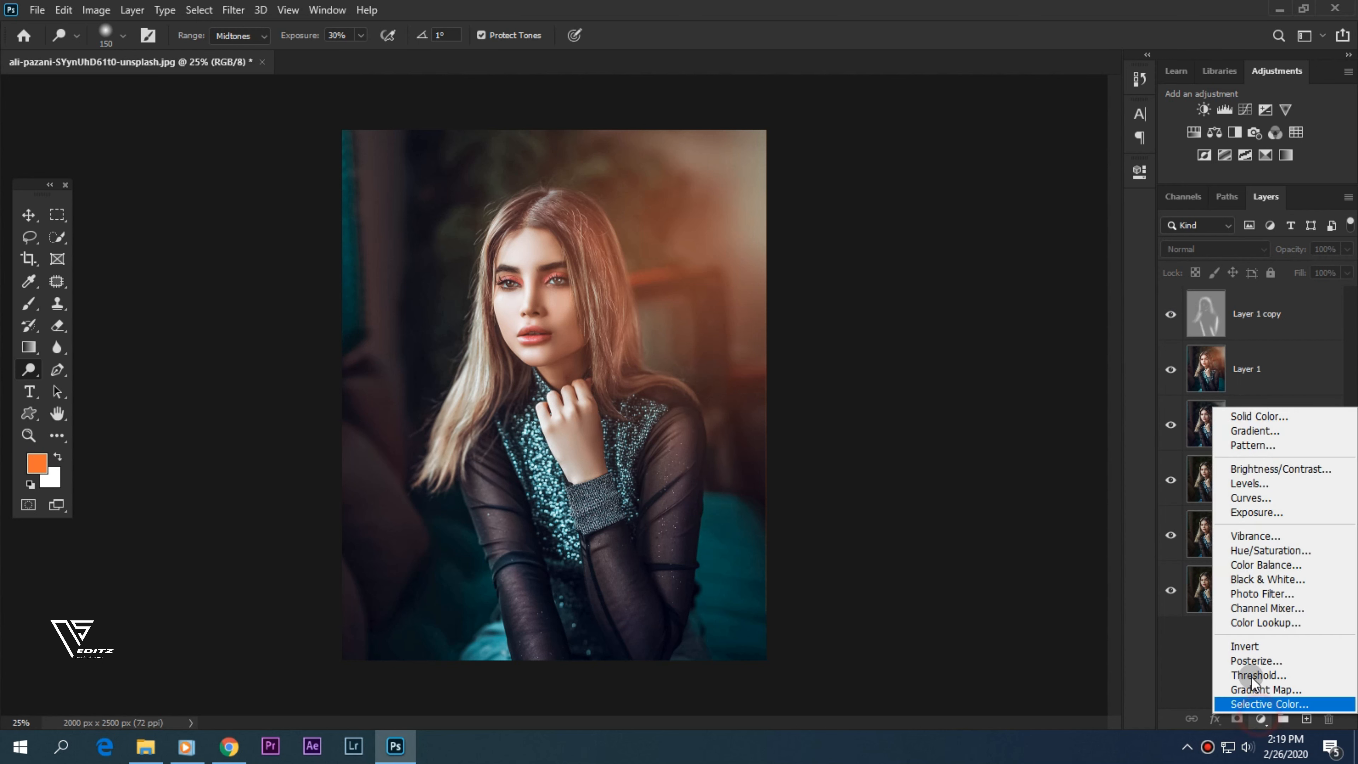
{"action": "left_click", "coordinate": [1256, 499]}
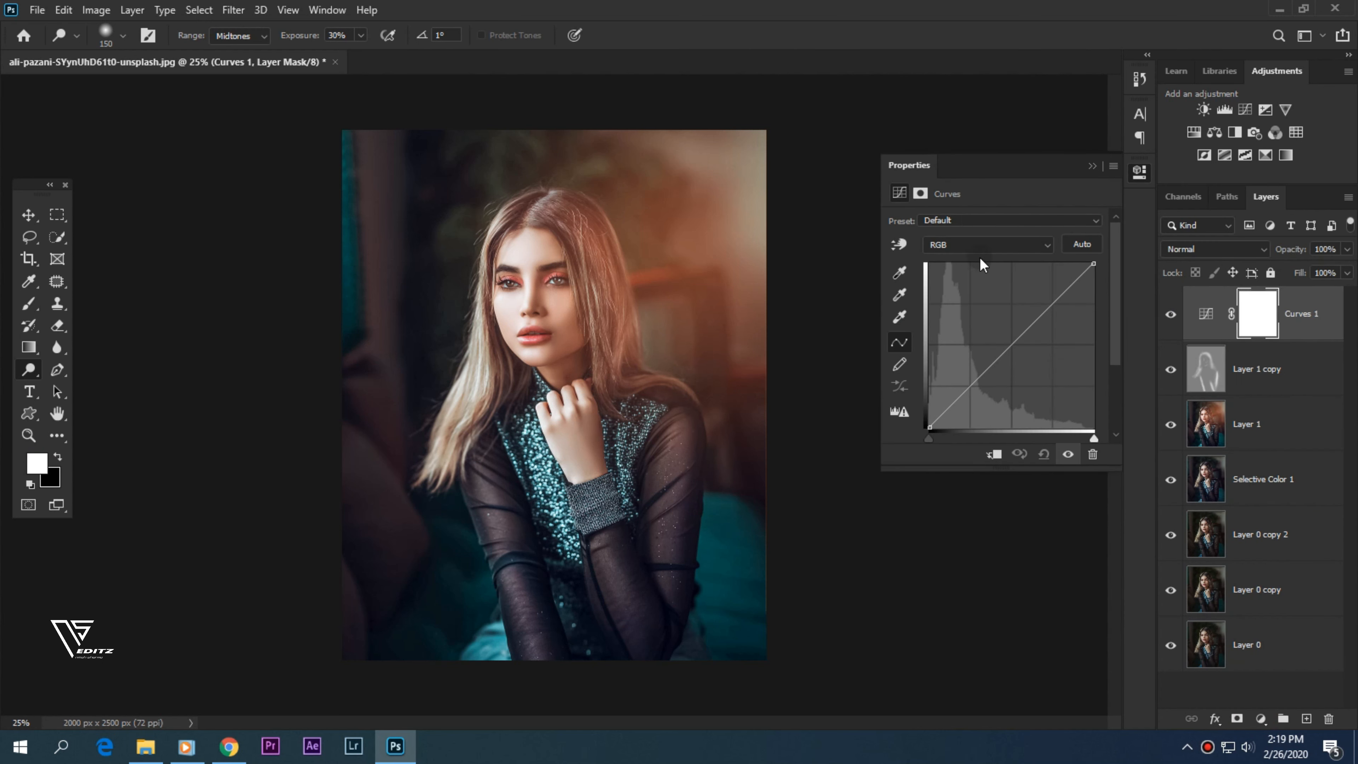
In the Blue channel of the Curves adjustment, raise the black point slightly and move the white point slightly inward
{"action": "left_click", "coordinate": [979, 244]}
{"action": "left_click", "coordinate": [964, 293]}
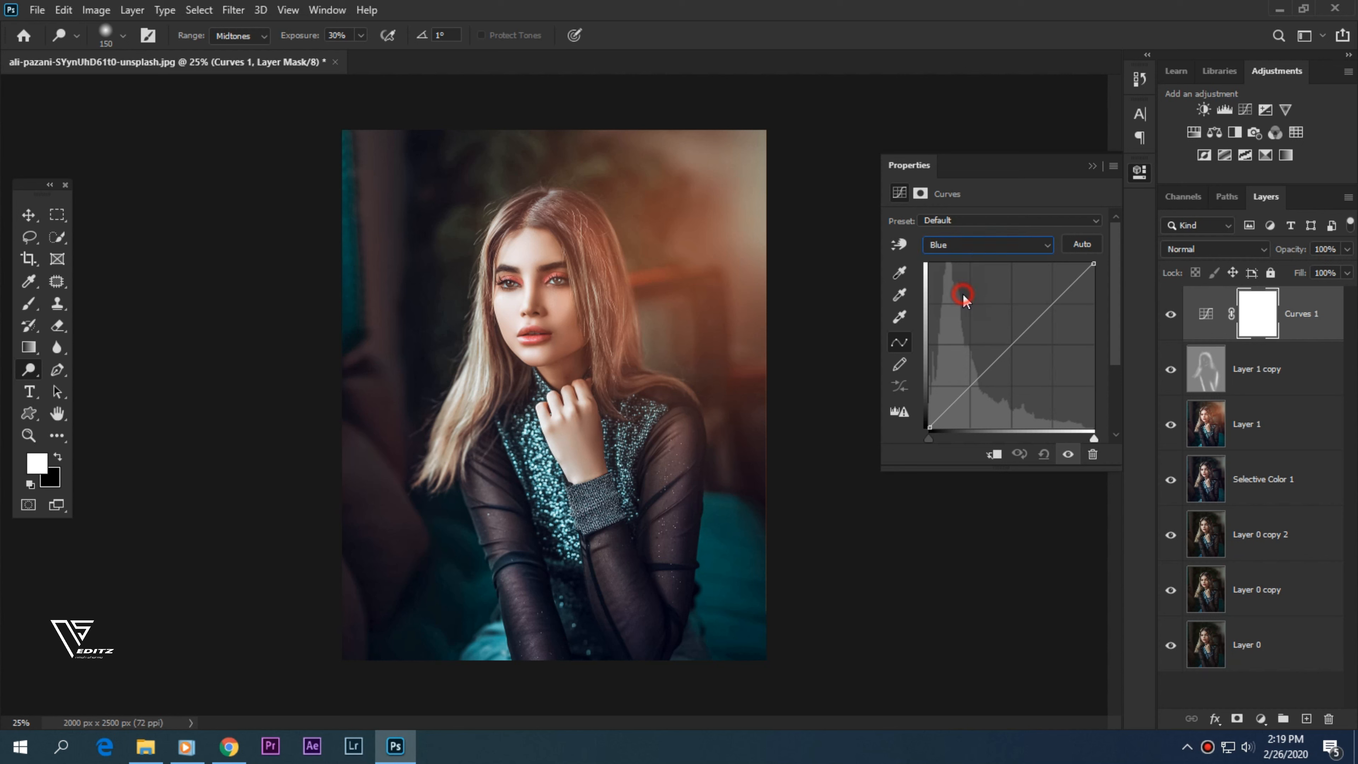
{"action": "left_click", "coordinate": [930, 427]}
{"action": "left_click_drag", "start_coordinate": [929, 427], "coordinate": [923, 420]}
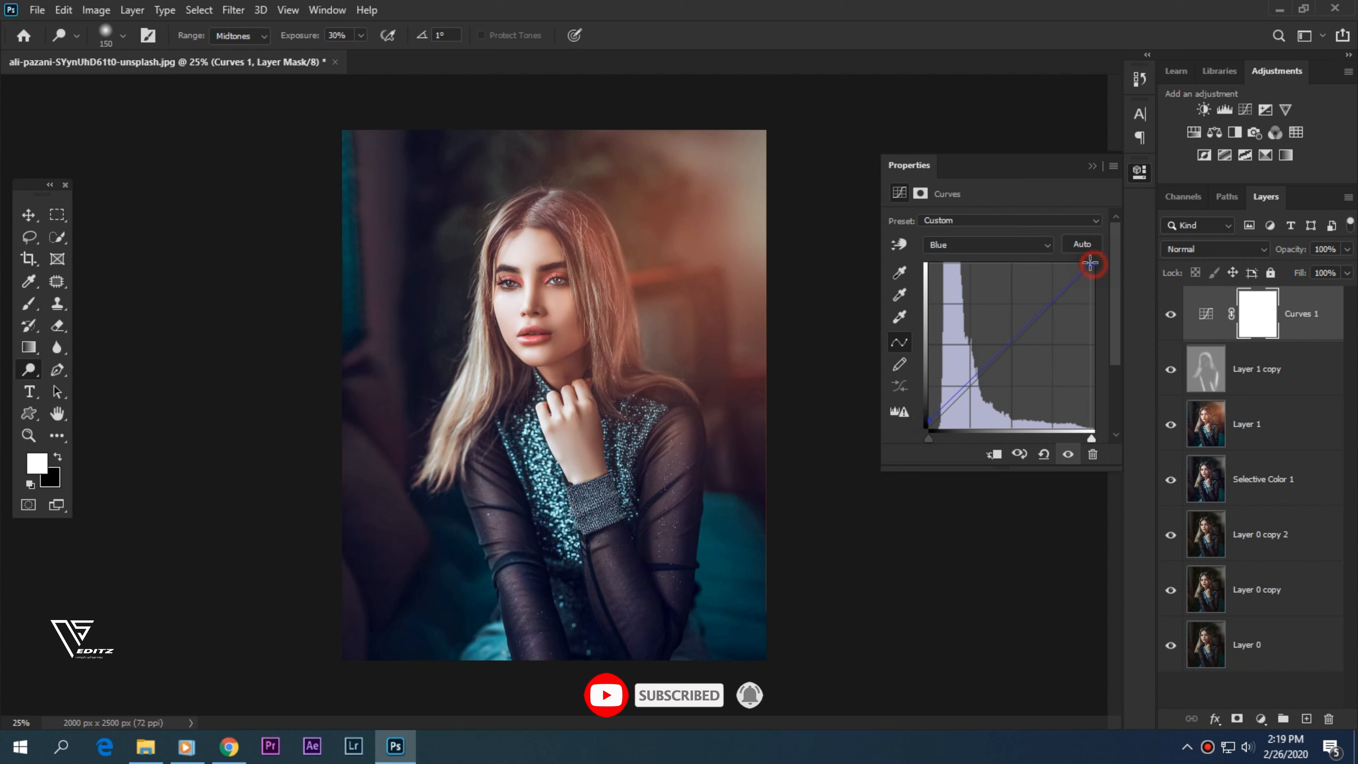
{"action": "left_click_drag", "start_coordinate": [1091, 263], "coordinate": [1084, 263]}
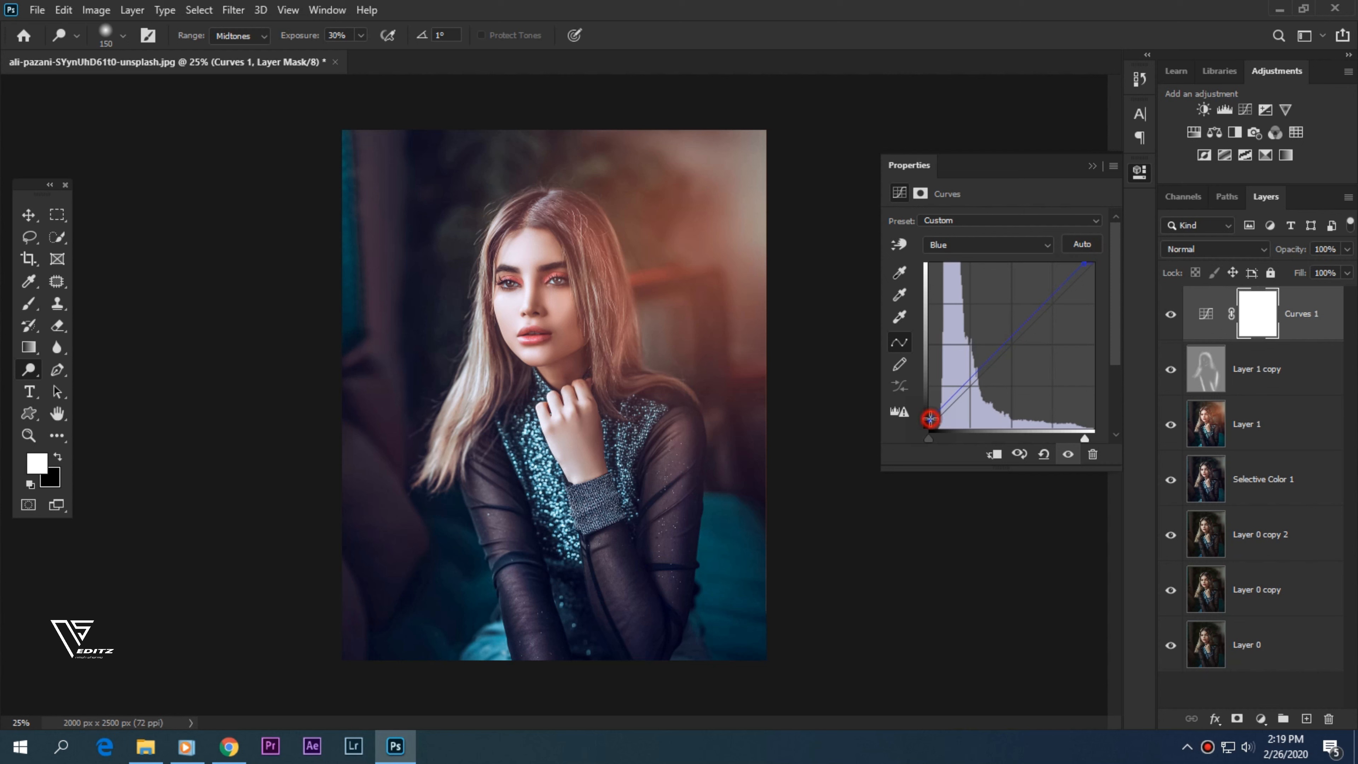
{"action": "left_click_drag", "start_coordinate": [929, 419], "coordinate": [922, 422]}
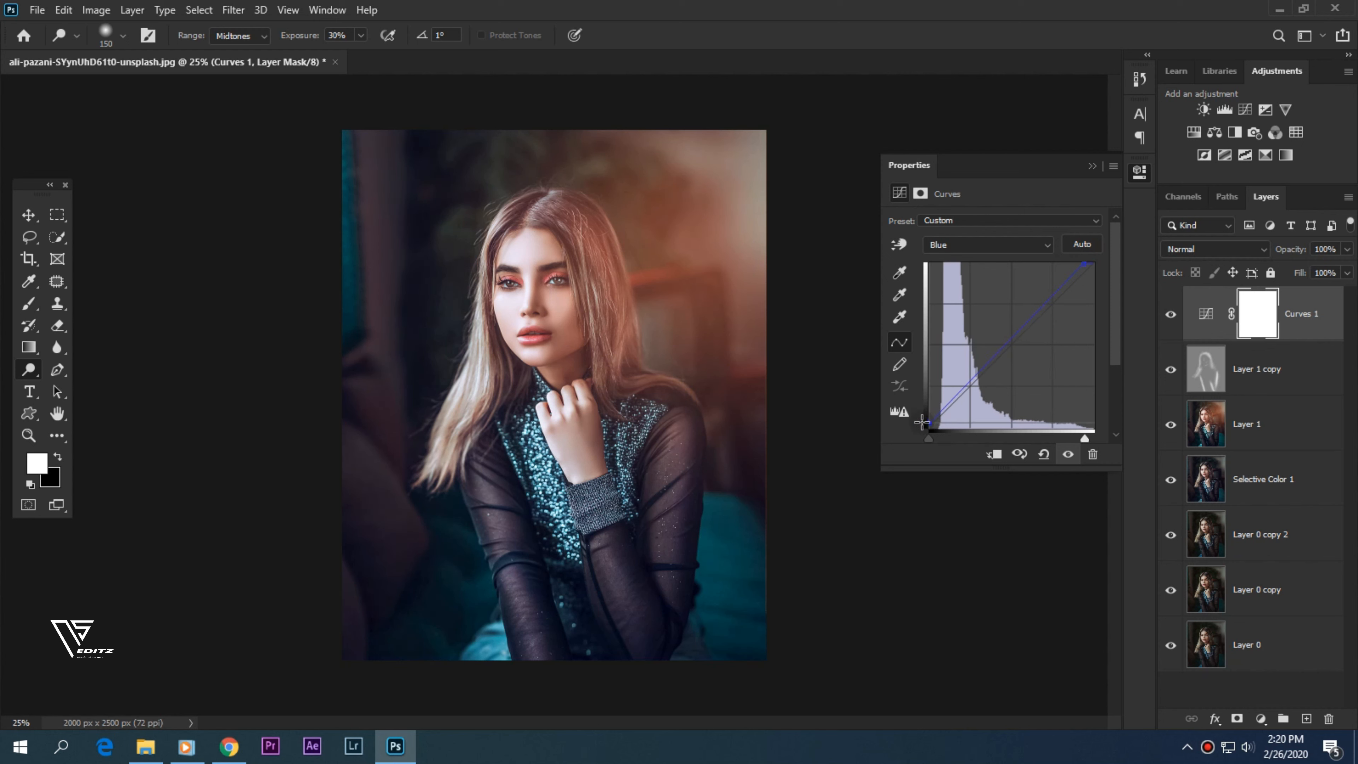
Return the Curves adjustment to the RGB channel, then compare the image with and without the Curves 1 layer
{"action": "left_click", "coordinate": [959, 247]}
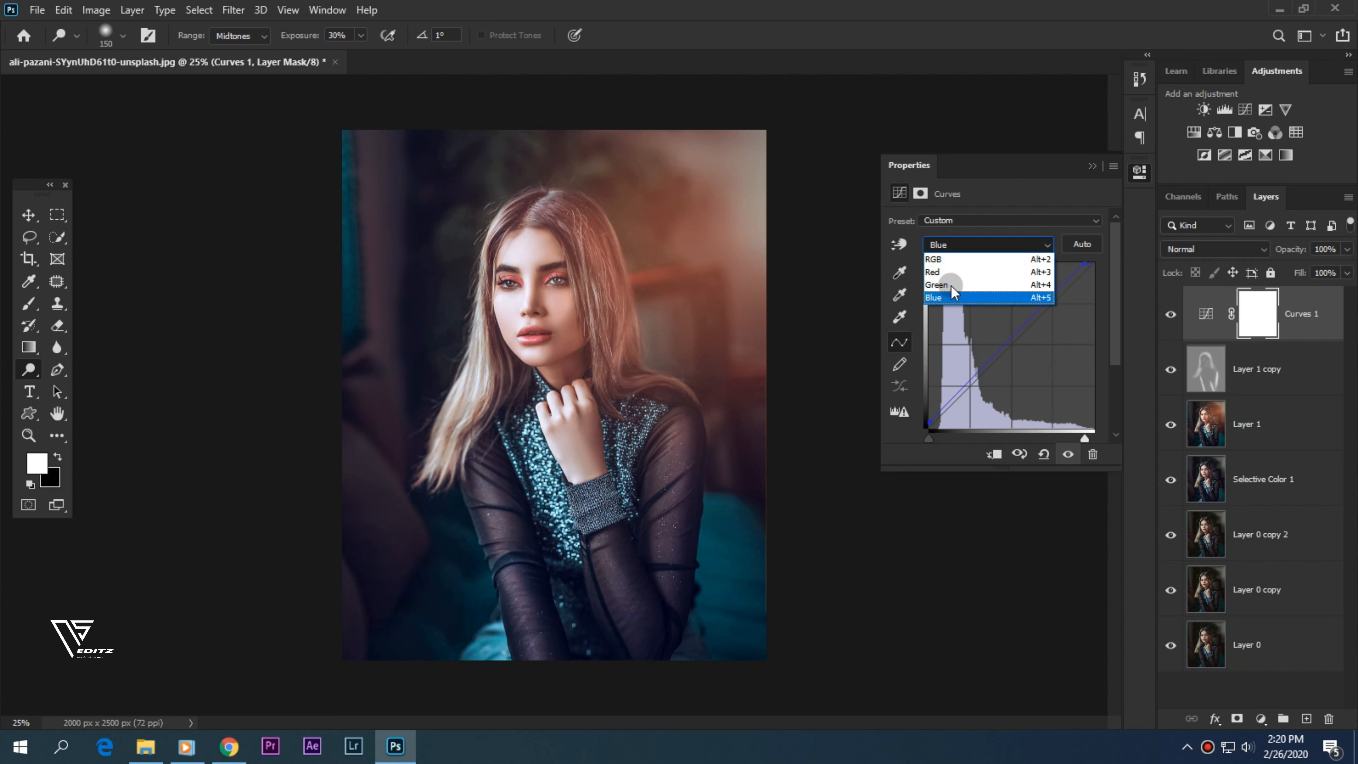
{"action": "left_click", "coordinate": [952, 267]}
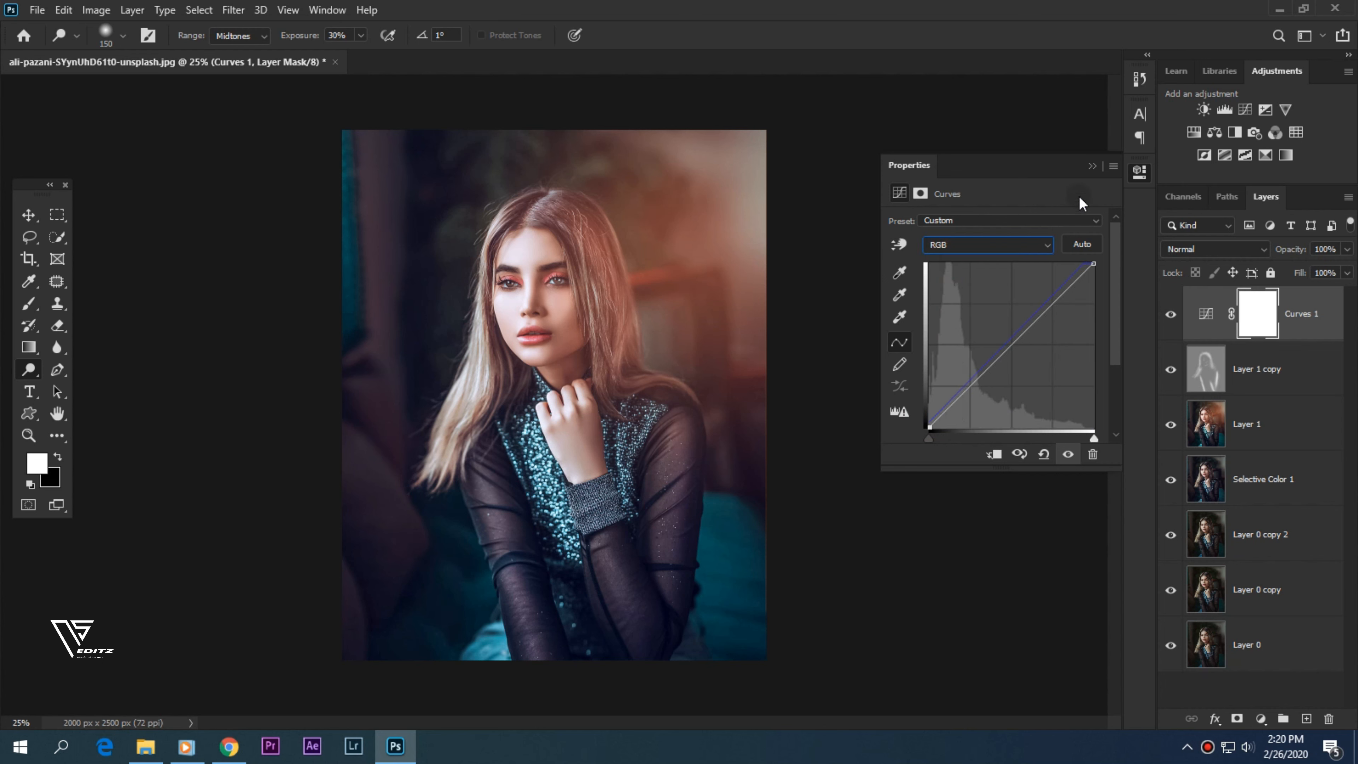
{"action": "left_click", "coordinate": [1094, 167]}
{"action": "left_click", "coordinate": [1171, 315]}
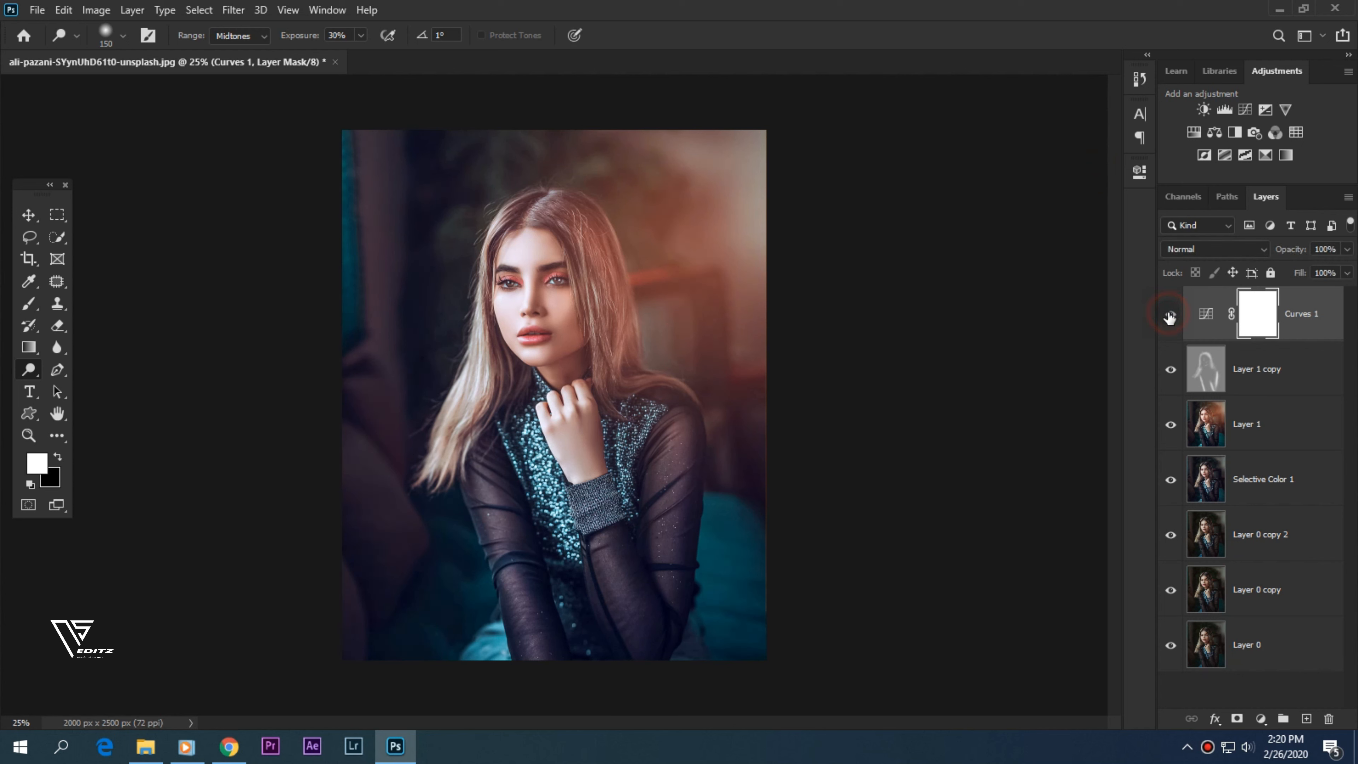
{"action": "left_click", "coordinate": [1170, 315]}
Merge all layers from Curves 1 down to Layer 0 copy into one layer, leaving Layer 0 separate
{"action": "left_click", "coordinate": [1298, 357], "text": "shift"}
{"action": "left_click", "coordinate": [1288, 431], "text": "shift"}
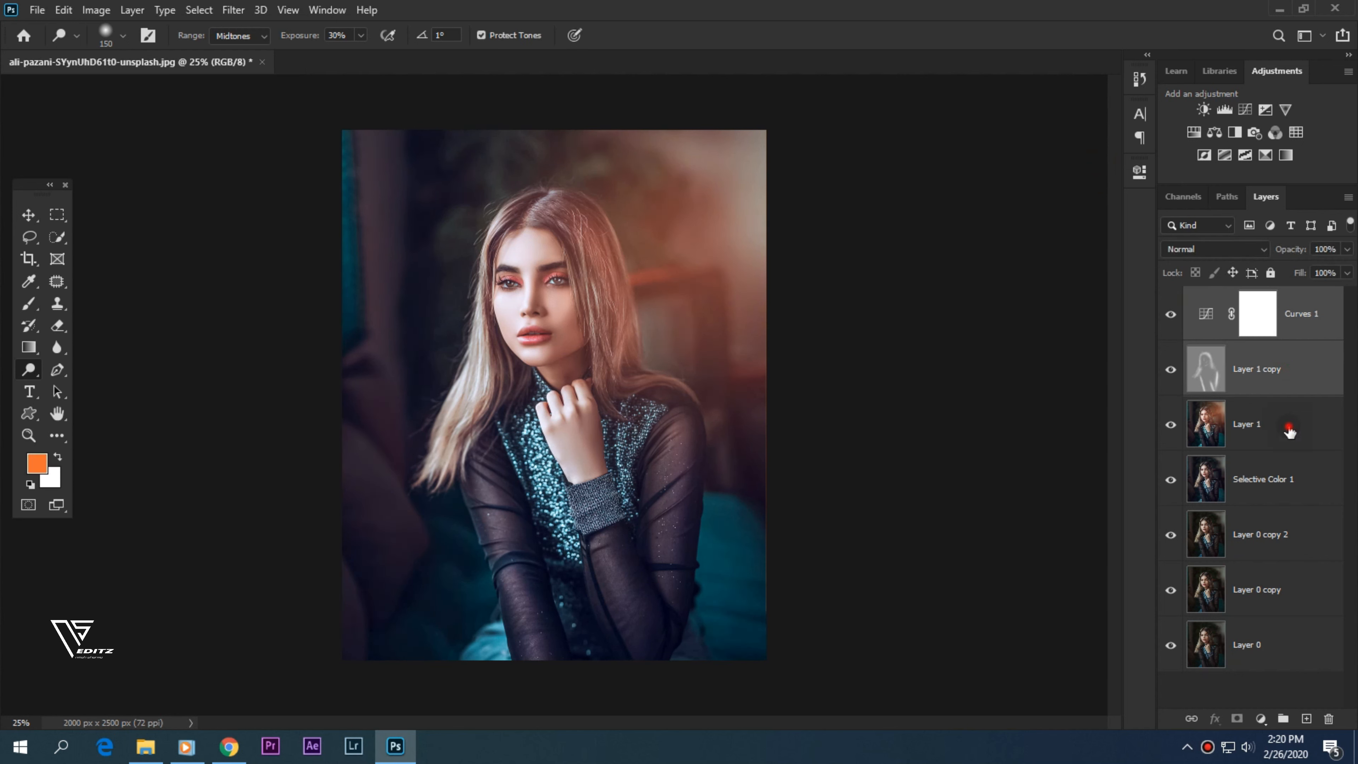
{"action": "left_click", "coordinate": [1282, 484], "text": "shift"}
{"action": "left_click", "coordinate": [1268, 540], "text": "shift"}
{"action": "left_click", "coordinate": [1263, 593], "text": "shift"}
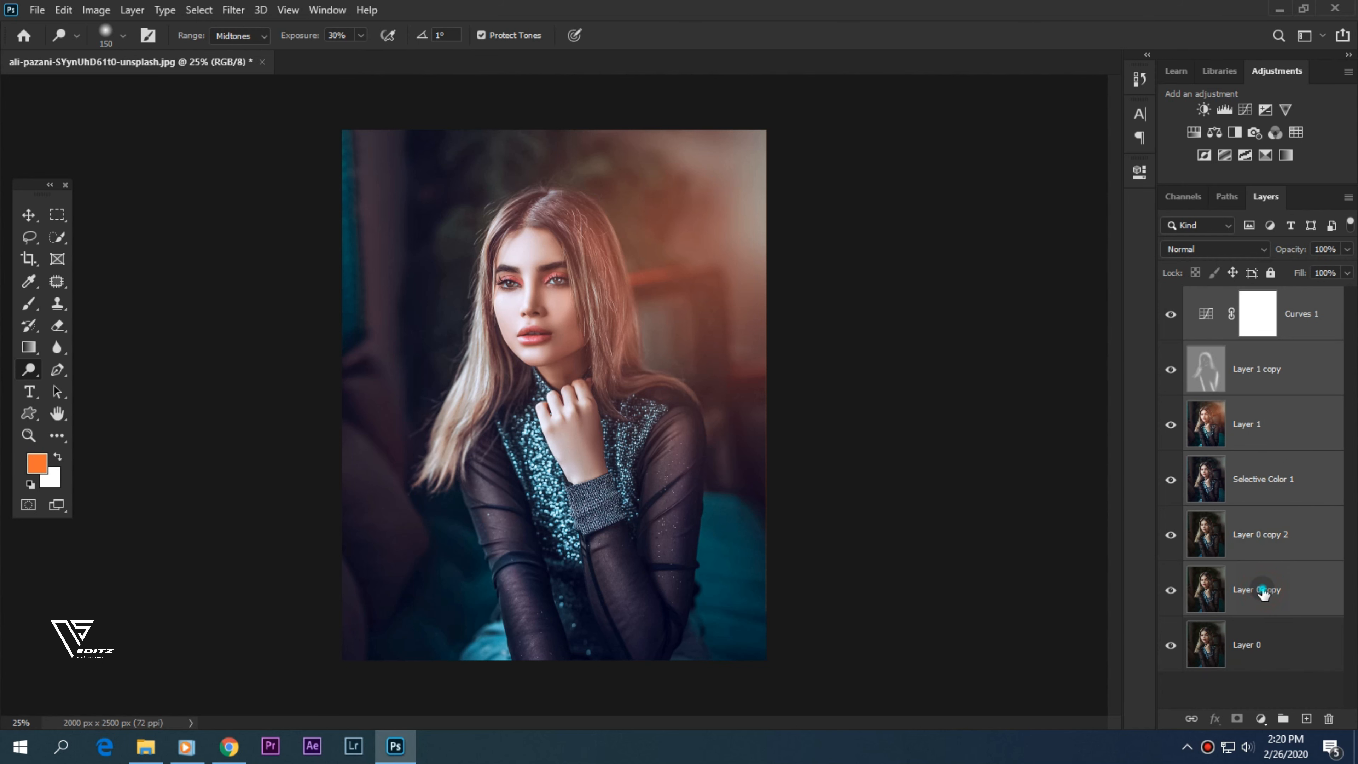
{"action": "right_click", "coordinate": [1263, 593]}
{"action": "left_click", "coordinate": [1115, 514]}
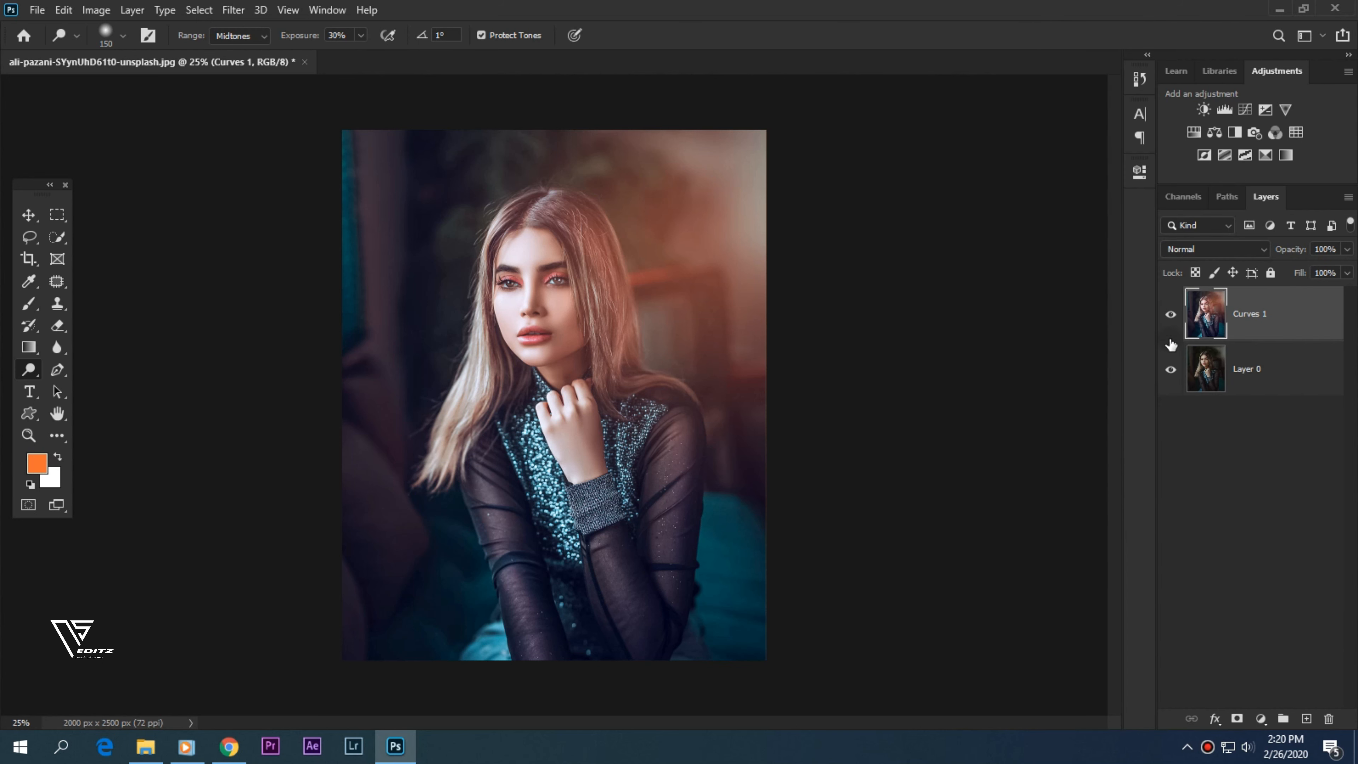
Toggle the visibility of the merged Curves 1 layer to compare the finished edit with the original photo
{"action": "left_click", "coordinate": [1171, 316]}
{"action": "left_click", "coordinate": [1171, 318]}
{"action": "left_click", "coordinate": [1171, 318]}
{"action": "left_click", "coordinate": [1171, 318]}
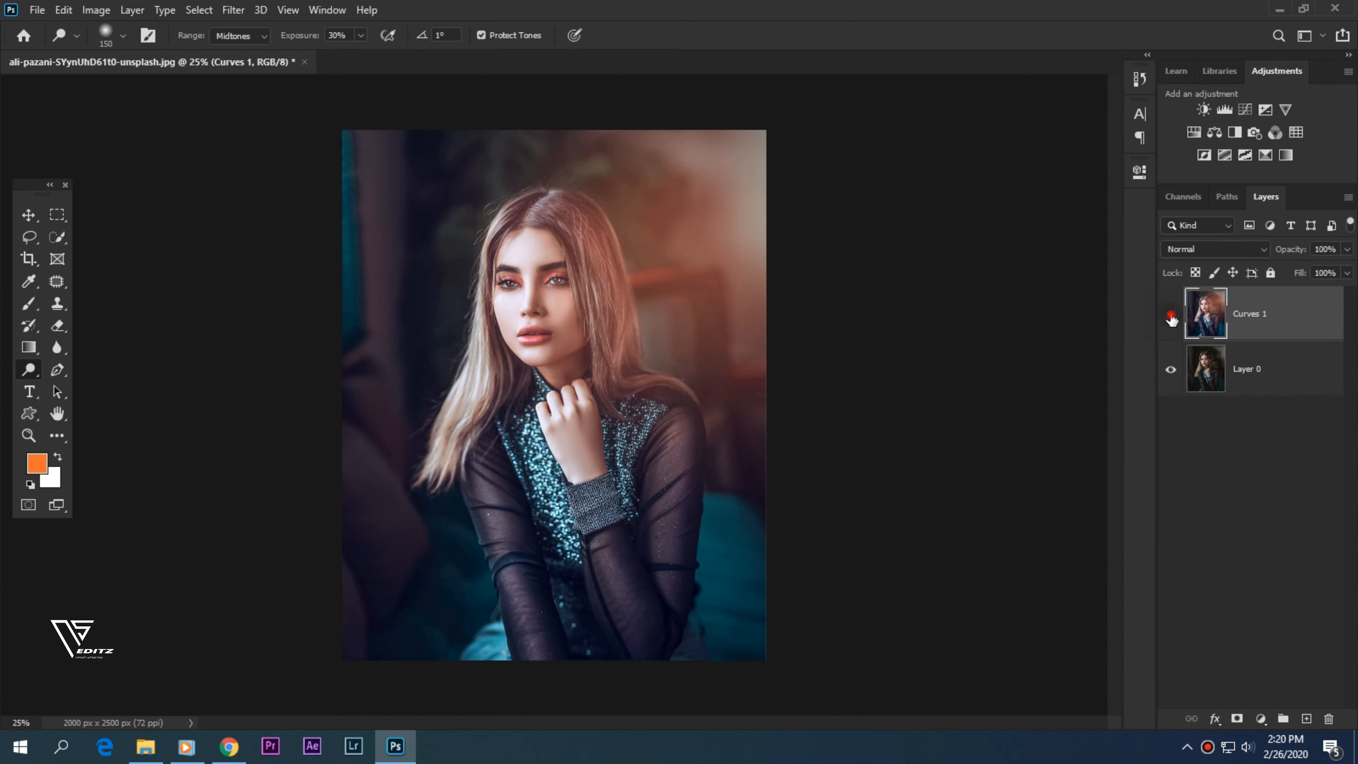